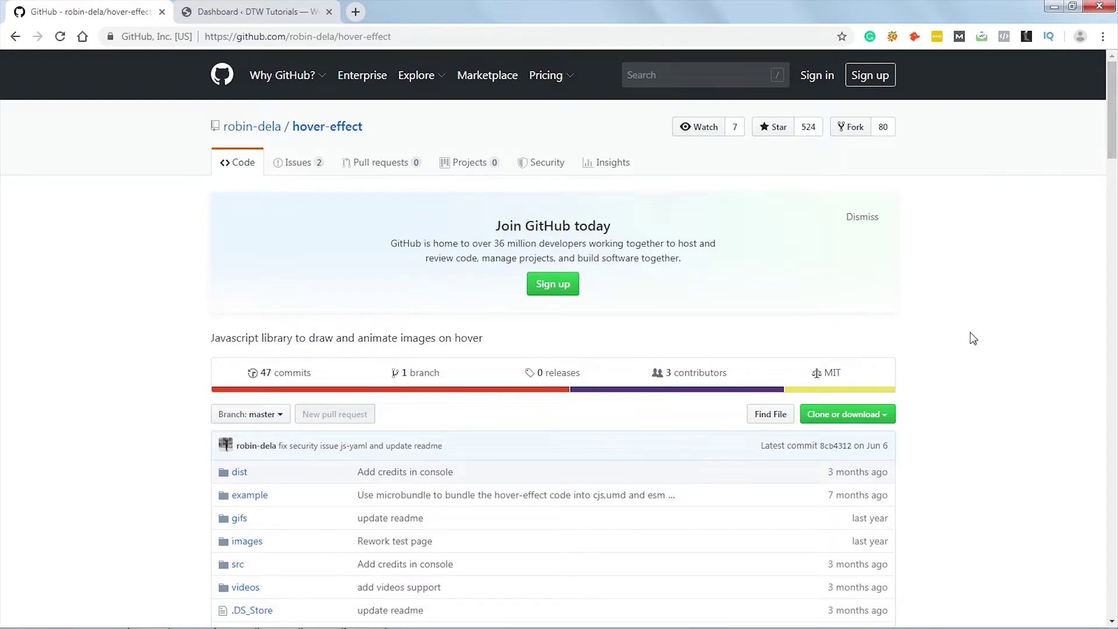
# Step: Read the hover-effect repository's file list and readme down to the basic usage code
pyautogui.scroll(-7, 974, 338)
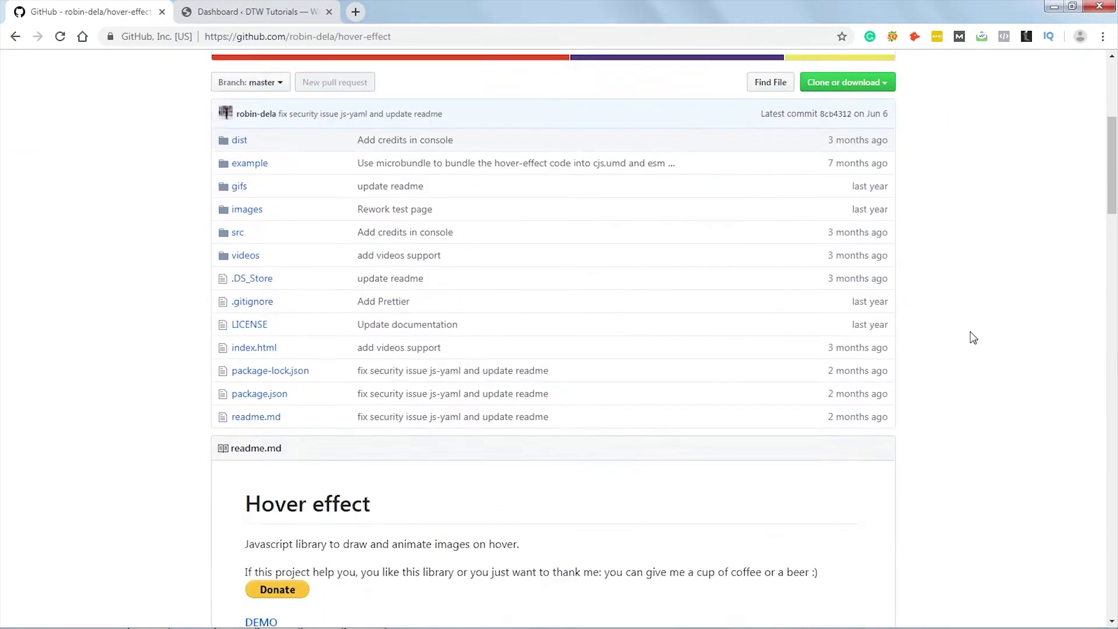
pyautogui.scroll(-5, 973, 337)
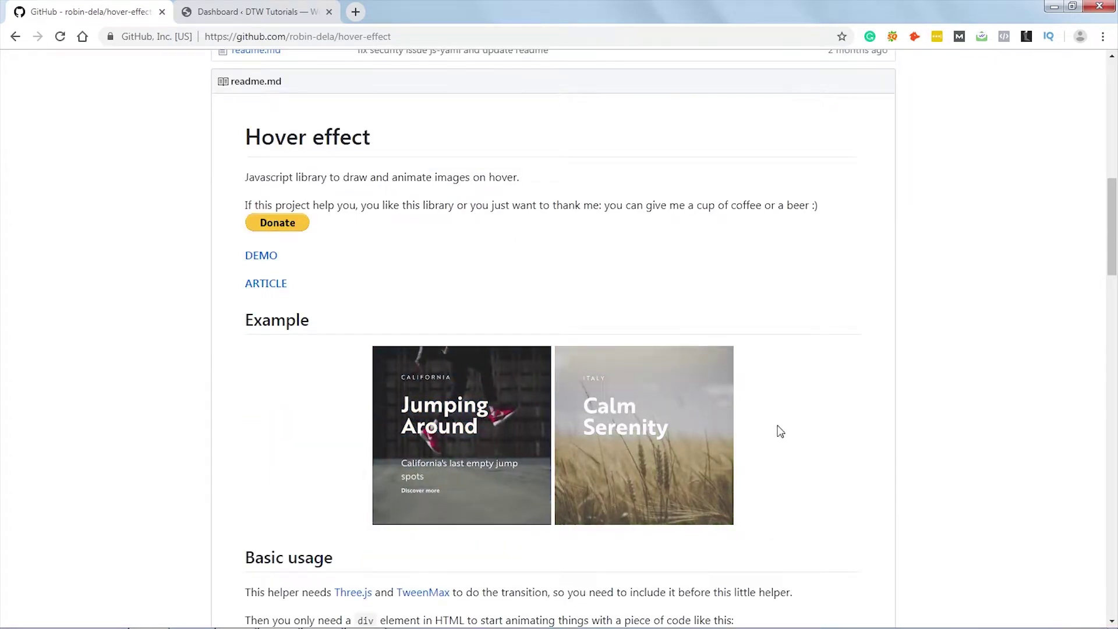
pyautogui.scroll(-8, 949, 390)
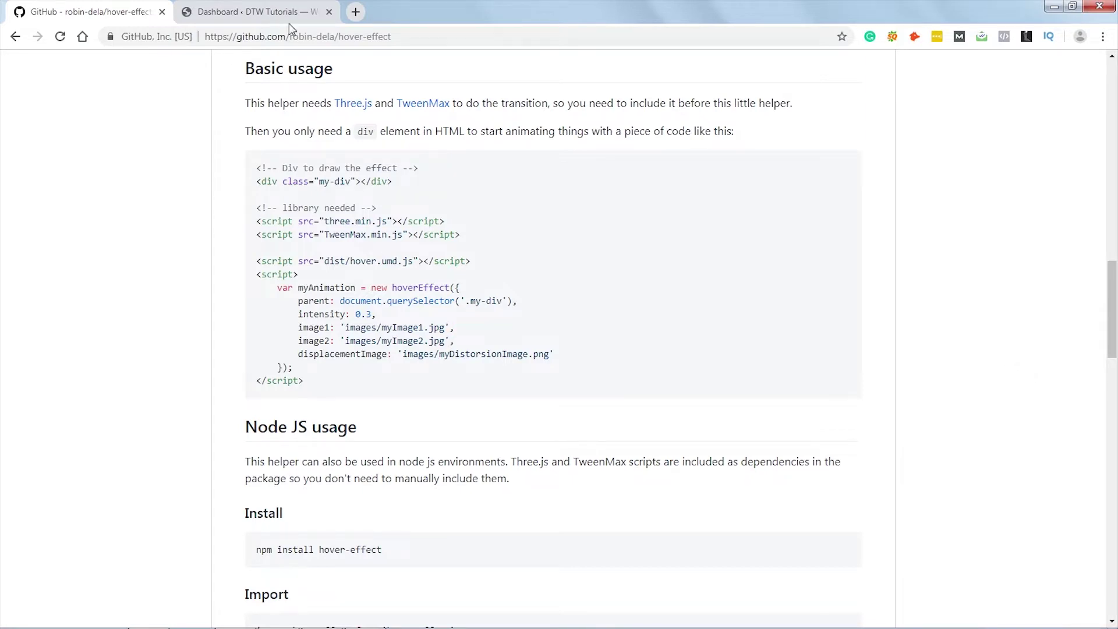
# Step: Switch to the WordPress dashboard and search the plugins available to add for "unlimited elements"
pyautogui.click(250, 12)
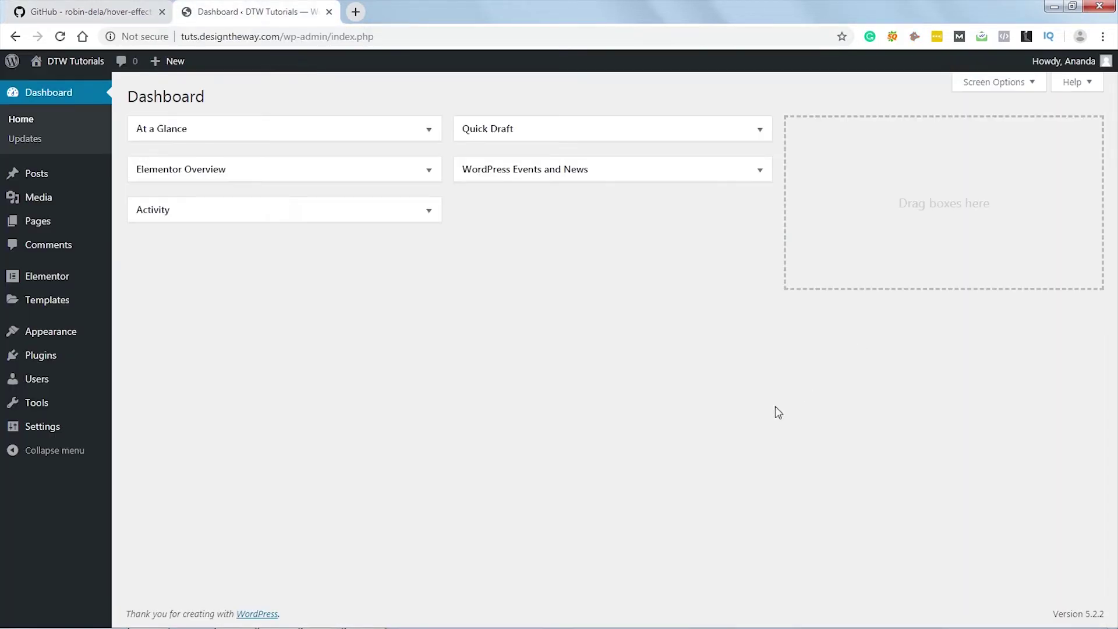
pyautogui.moveTo(46, 360)
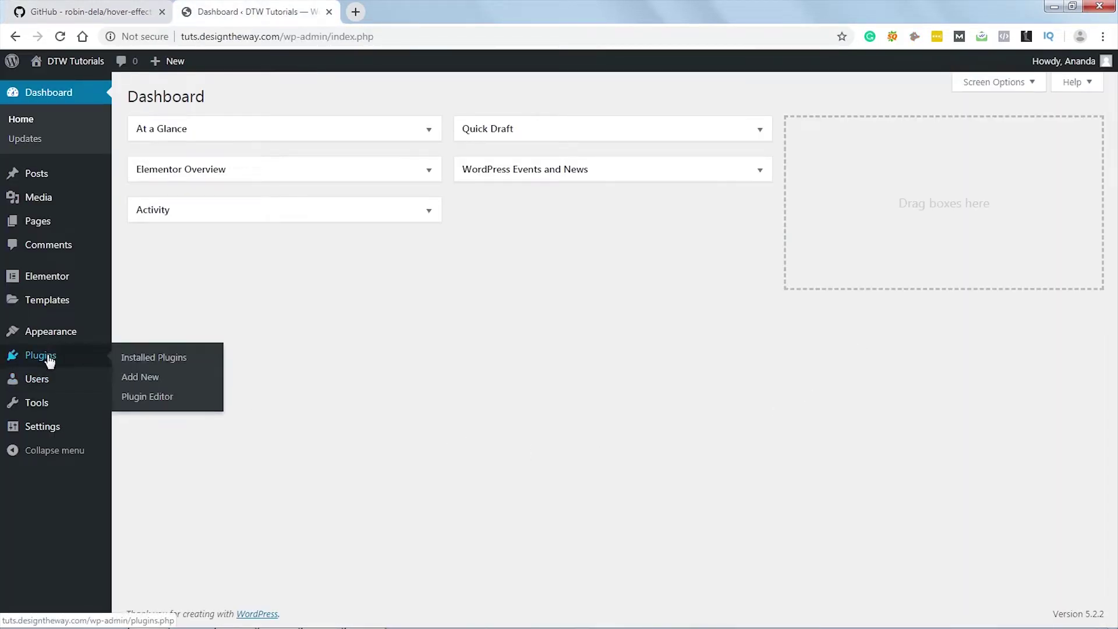
pyautogui.click(138, 380)
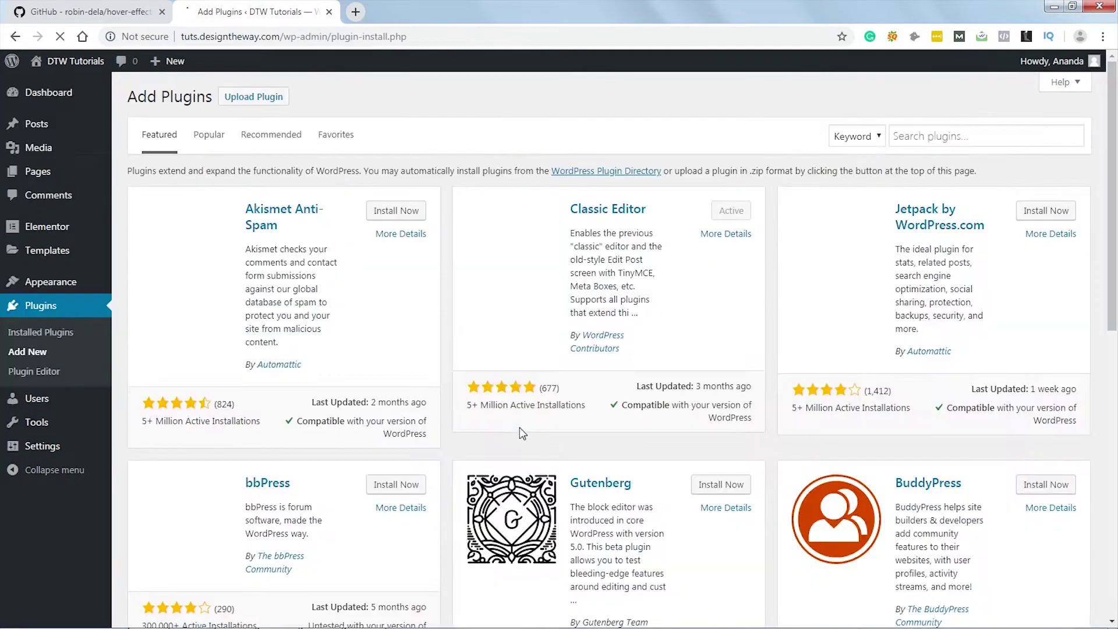
pyautogui.click(940, 137)
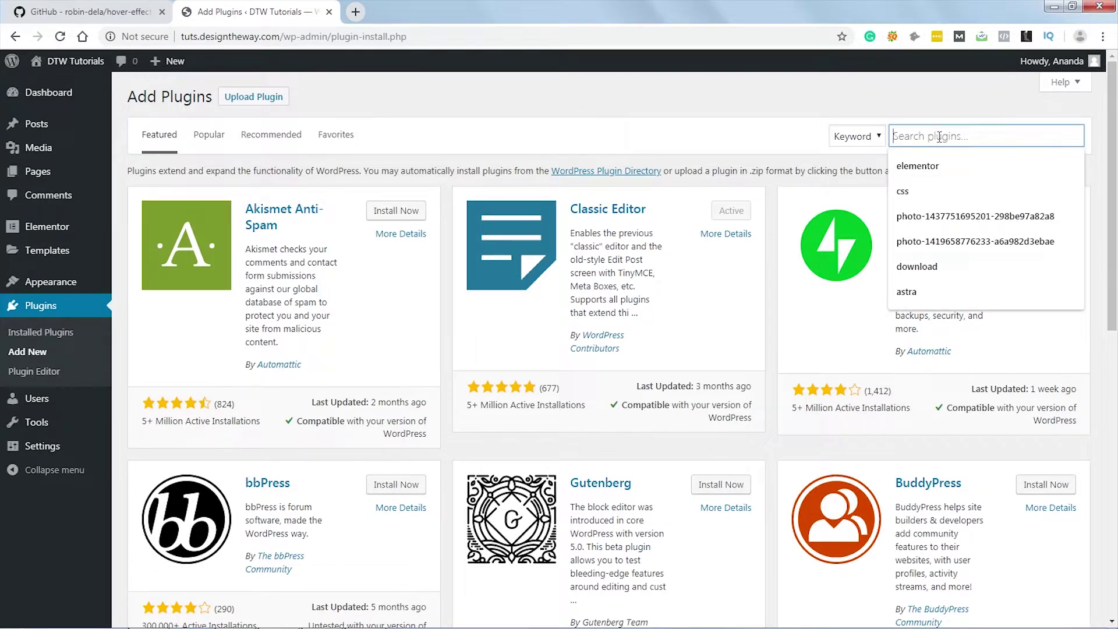
pyautogui.write('unlimited ele')
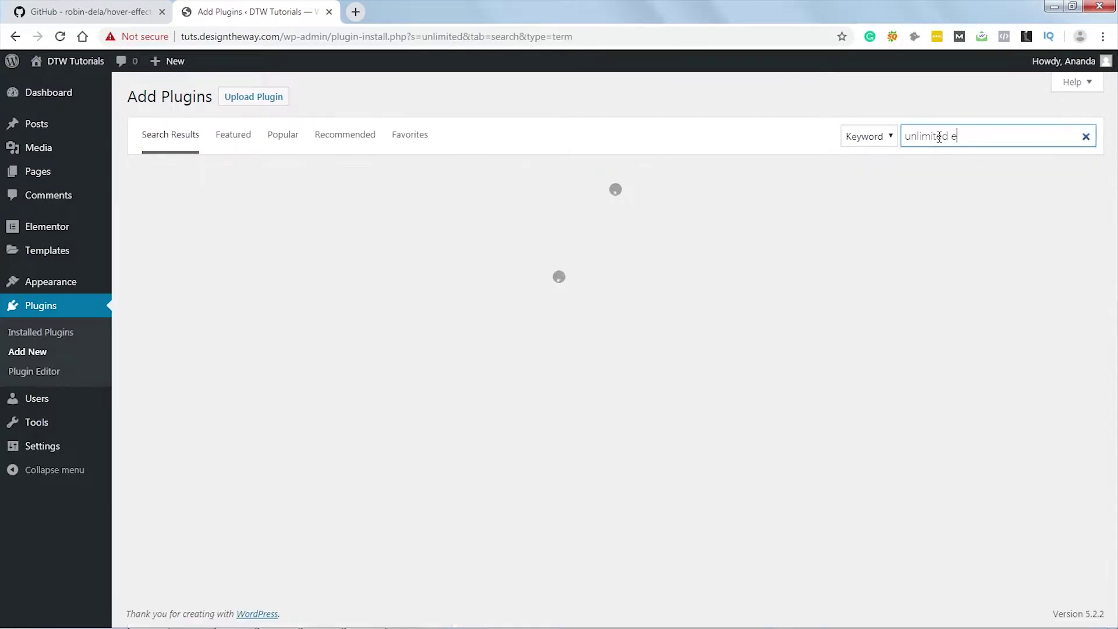
pyautogui.write('ments')
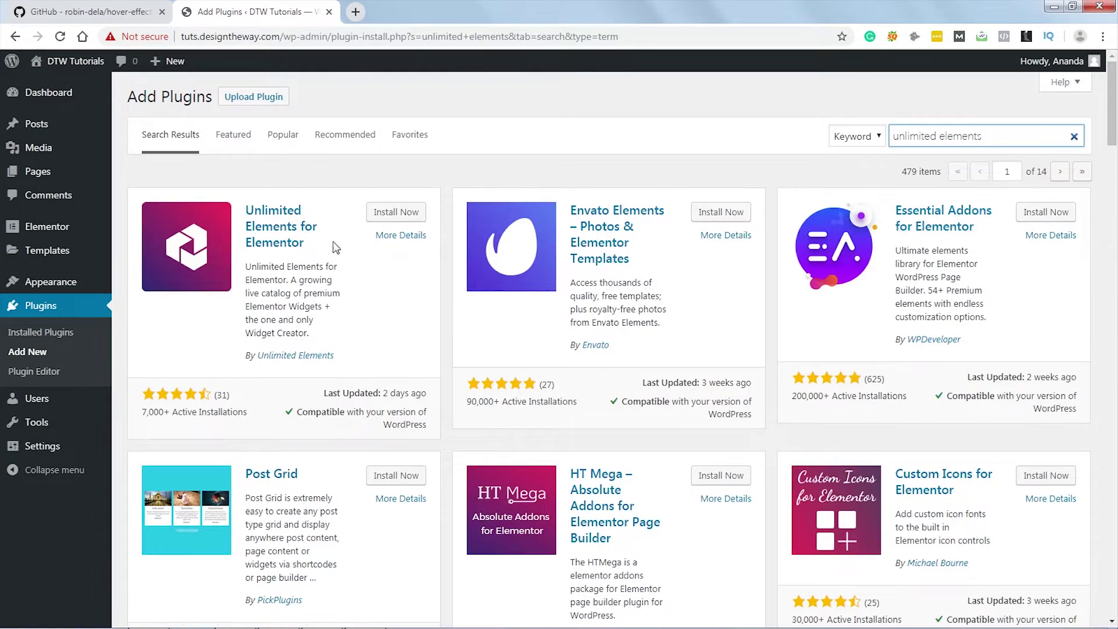
# Step: Install and activate the Unlimited Elements for Elementor plugin, skipping the update notification and diagnostic tracking opt-in
pyautogui.click(384, 214)
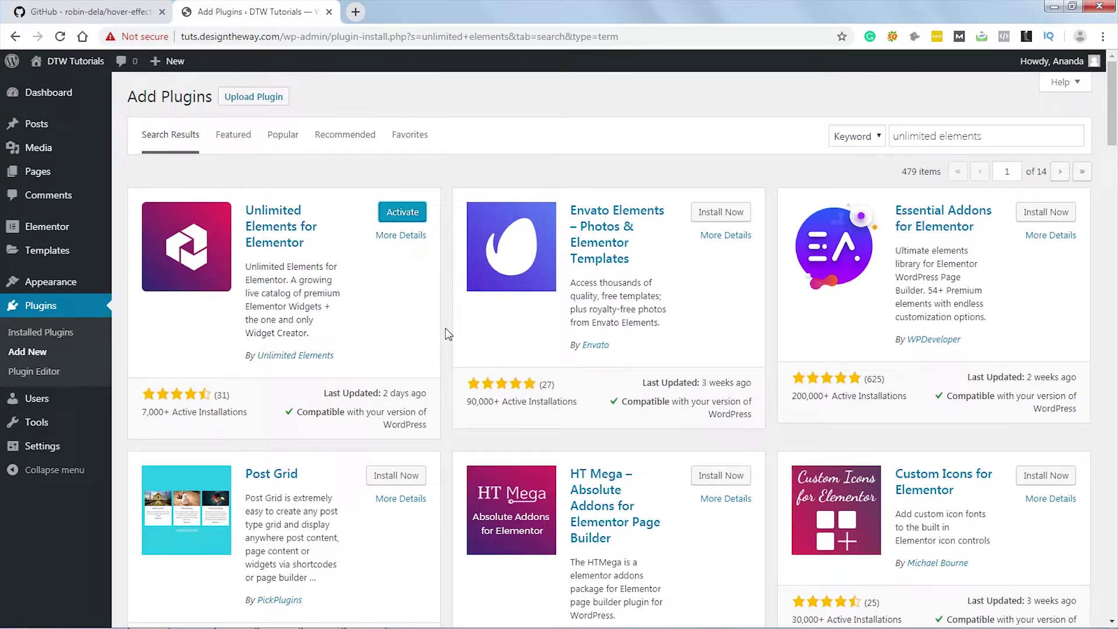
pyautogui.click(400, 214)
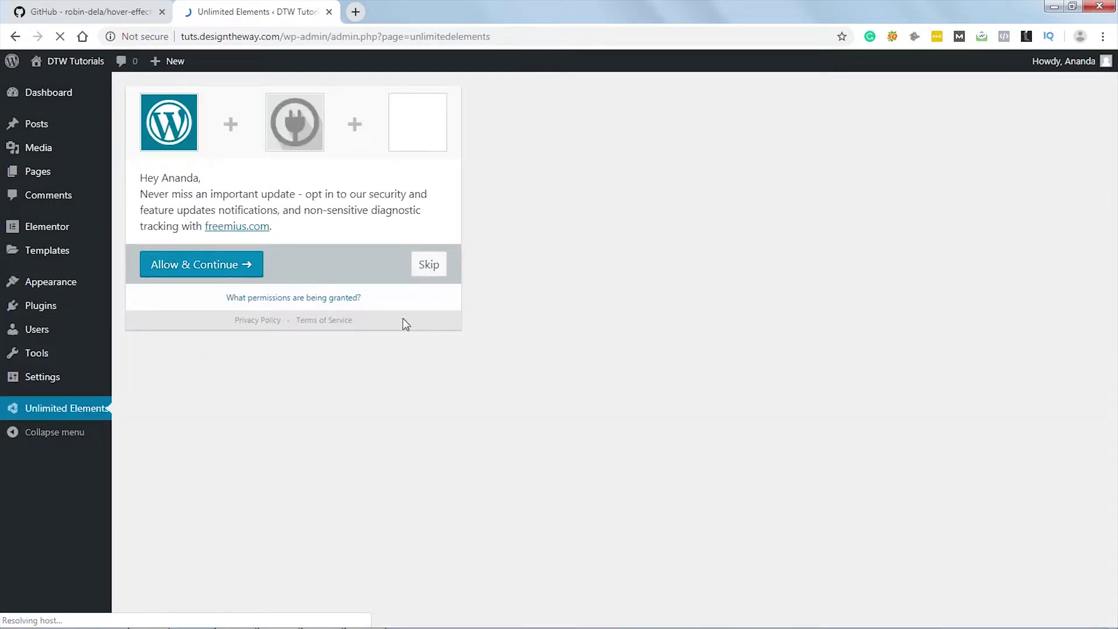
pyautogui.click(429, 265)
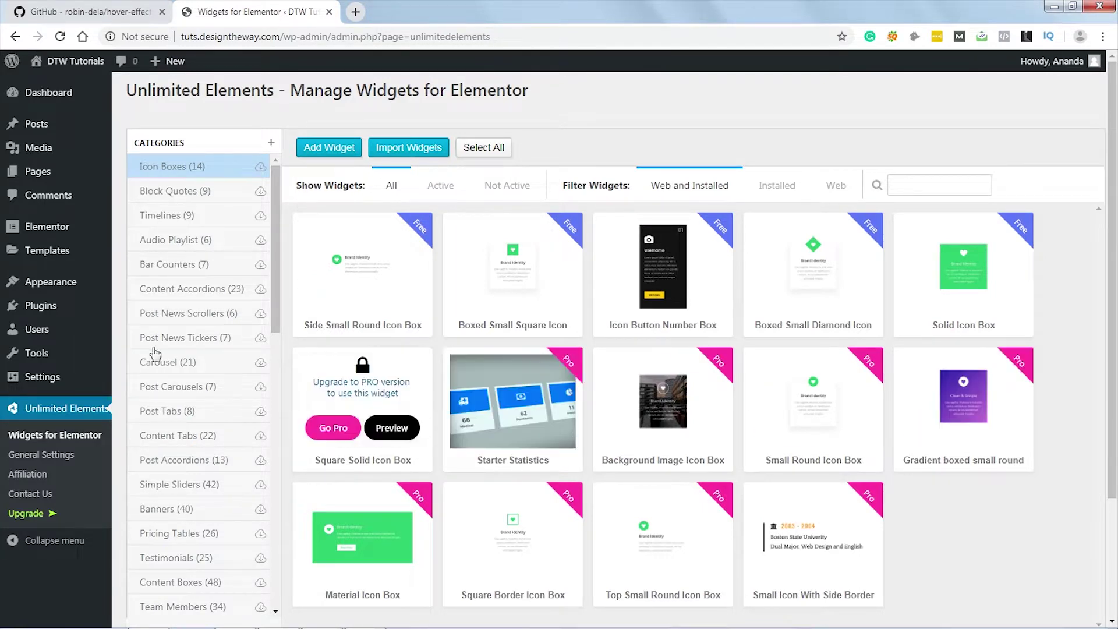
# Step: Add a new widget with the title "Hover Effect" and the name "hover_effect"
pyautogui.scroll(-10, 207, 290)
pyautogui.scroll(10, 206, 290)
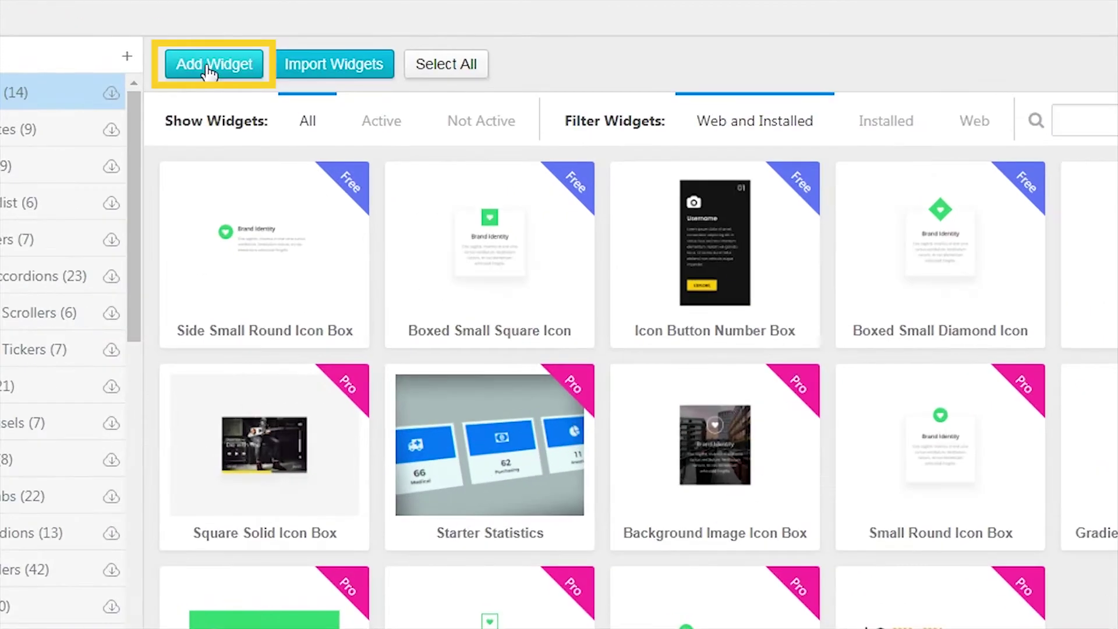
pyautogui.click(332, 147)
pyautogui.write('Hover Effect')
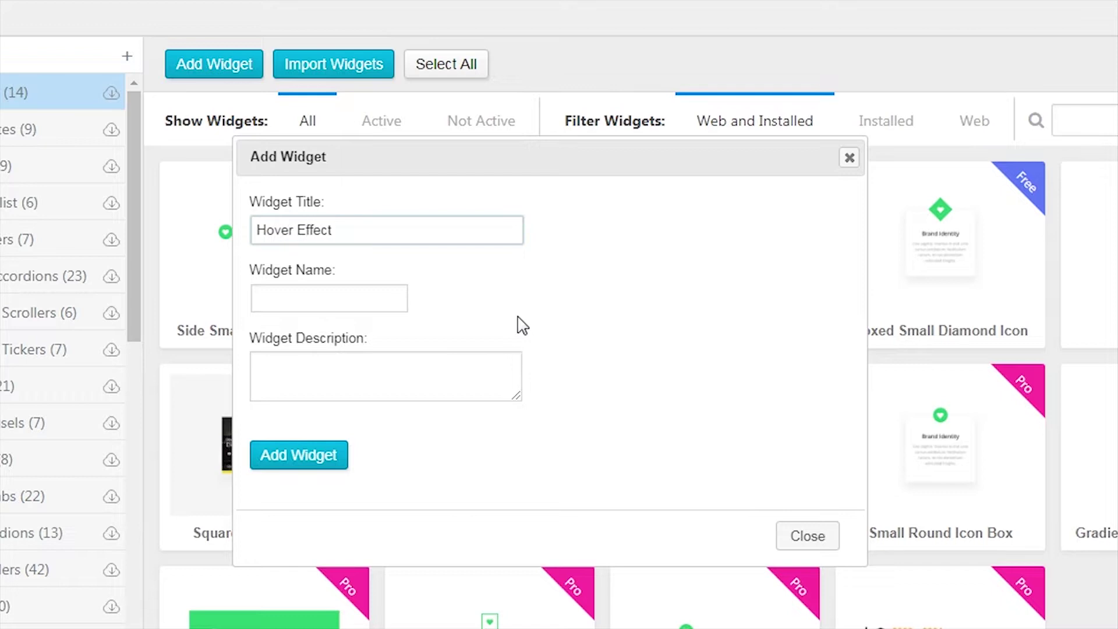
pyautogui.click(347, 297)
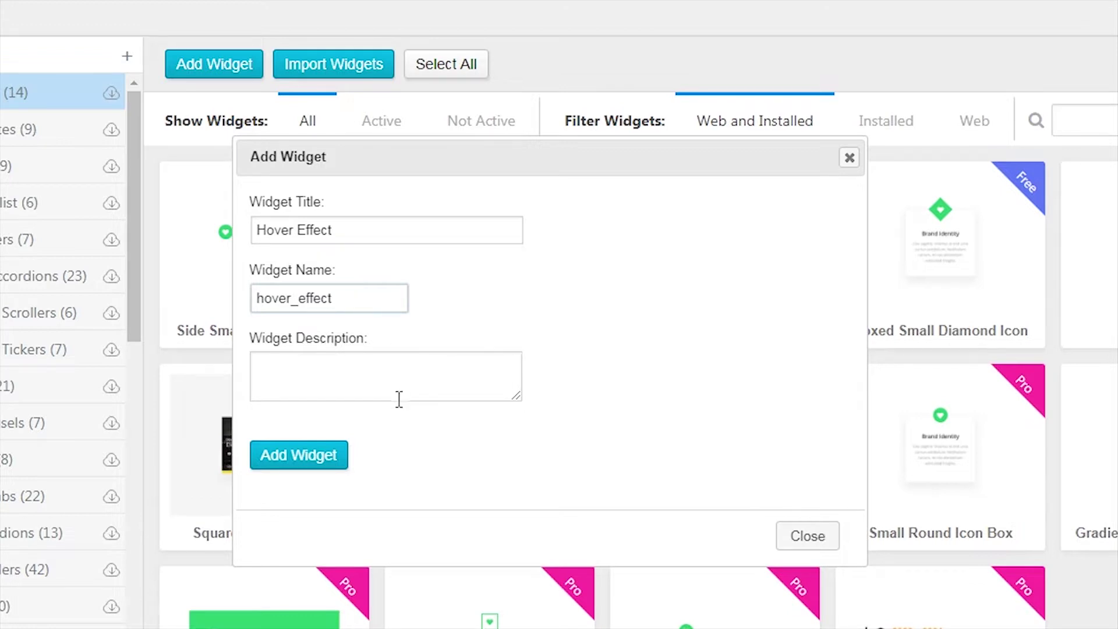
pyautogui.click(302, 461)
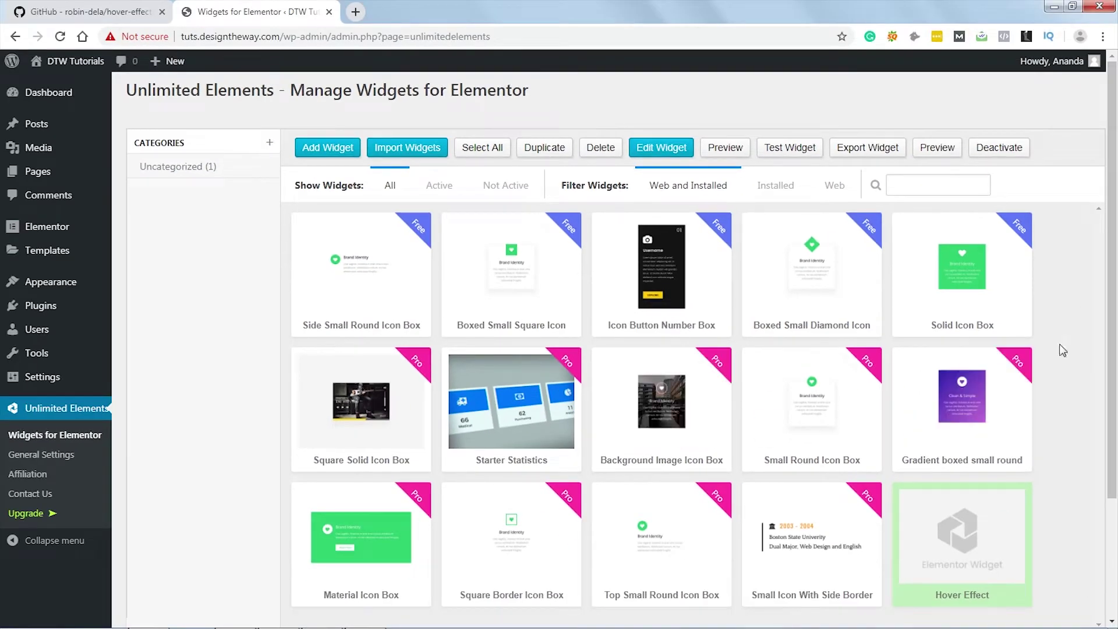
# Step: Open the Hover Effect widget for editing and set its icon to the solid bolt (fa fa-bolt)
pyautogui.scroll(-3, 1111, 347)
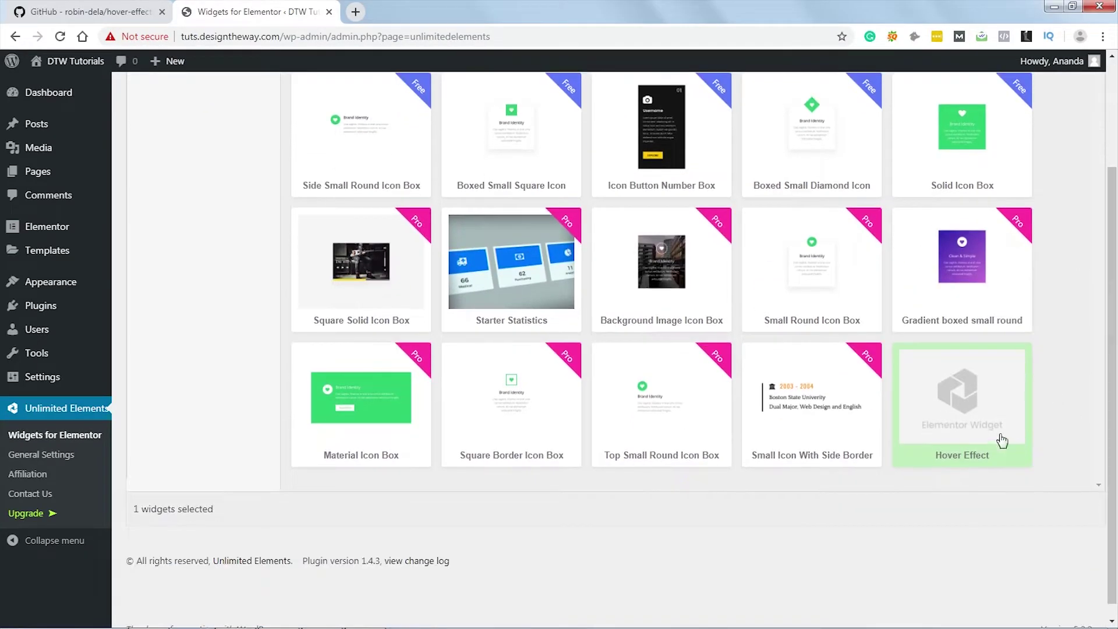
pyautogui.doubleClick(964, 396)
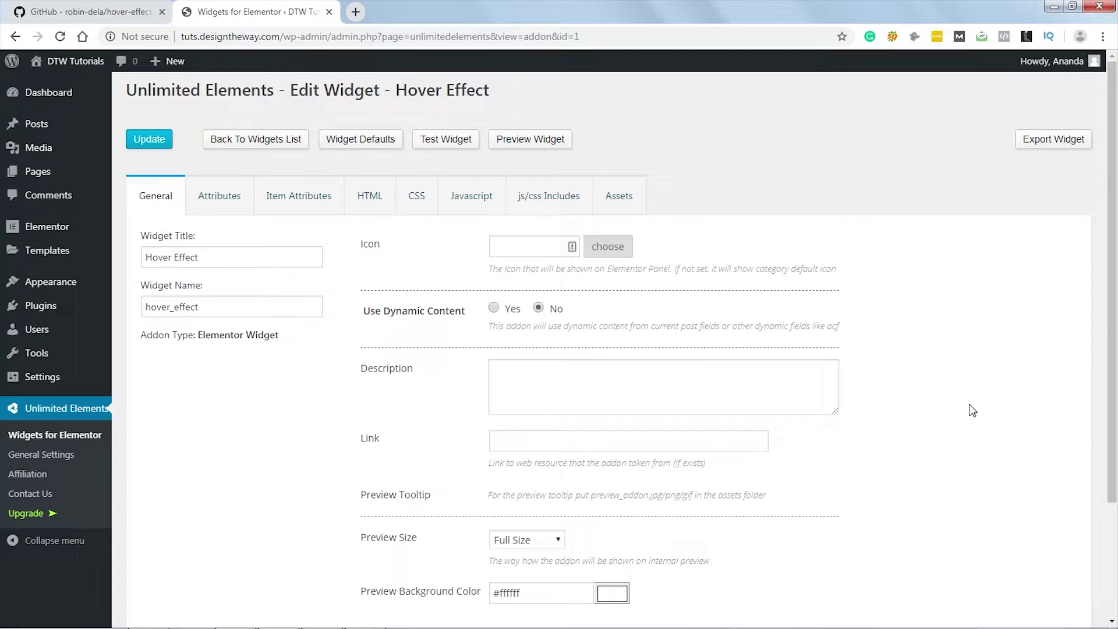
pyautogui.click(608, 247)
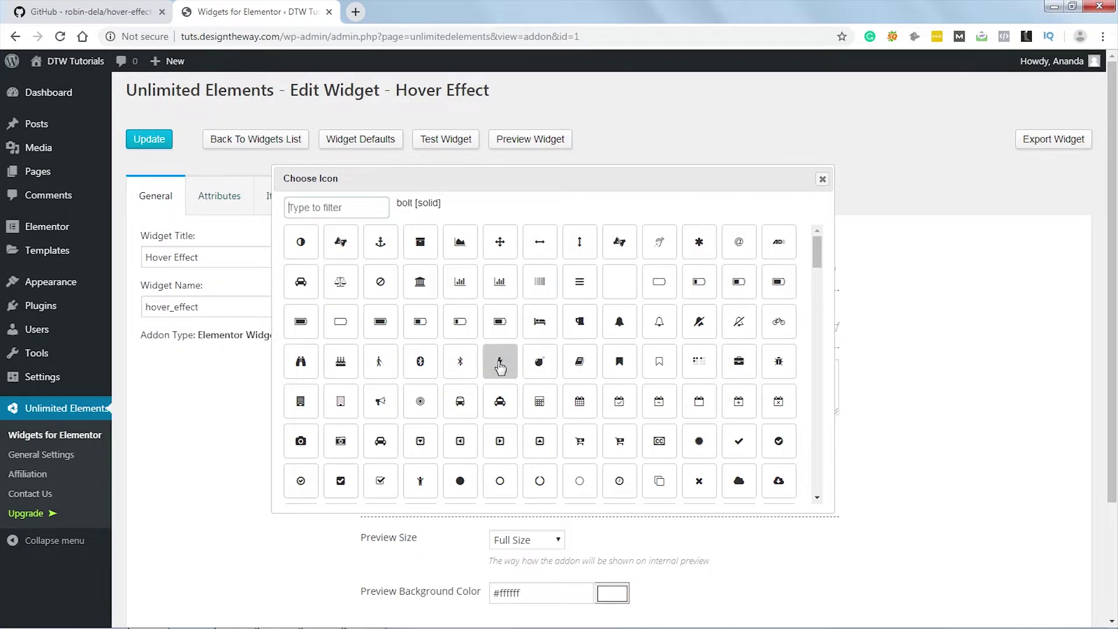
pyautogui.click(500, 361)
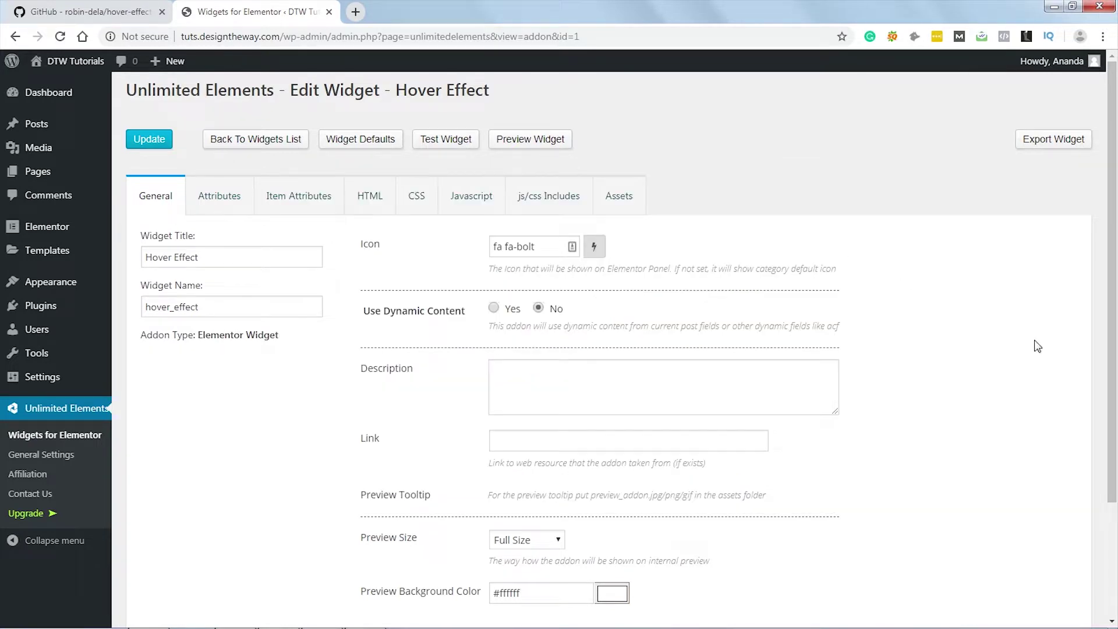
pyautogui.scroll(-3, 810, 358)
pyautogui.scroll(3, 770, 368)
# Step: Return to the hover-effect repository on GitHub and view its clone or download options
pyautogui.click(73, 12)
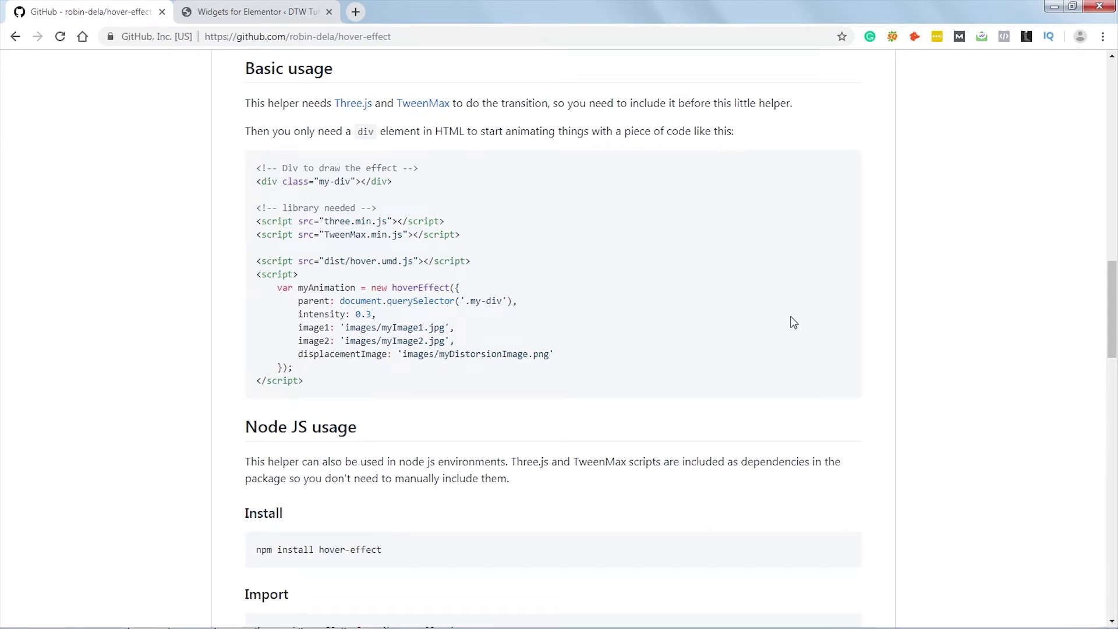
pyautogui.scroll(20, 794, 323)
pyautogui.scroll(-4, 839, 337)
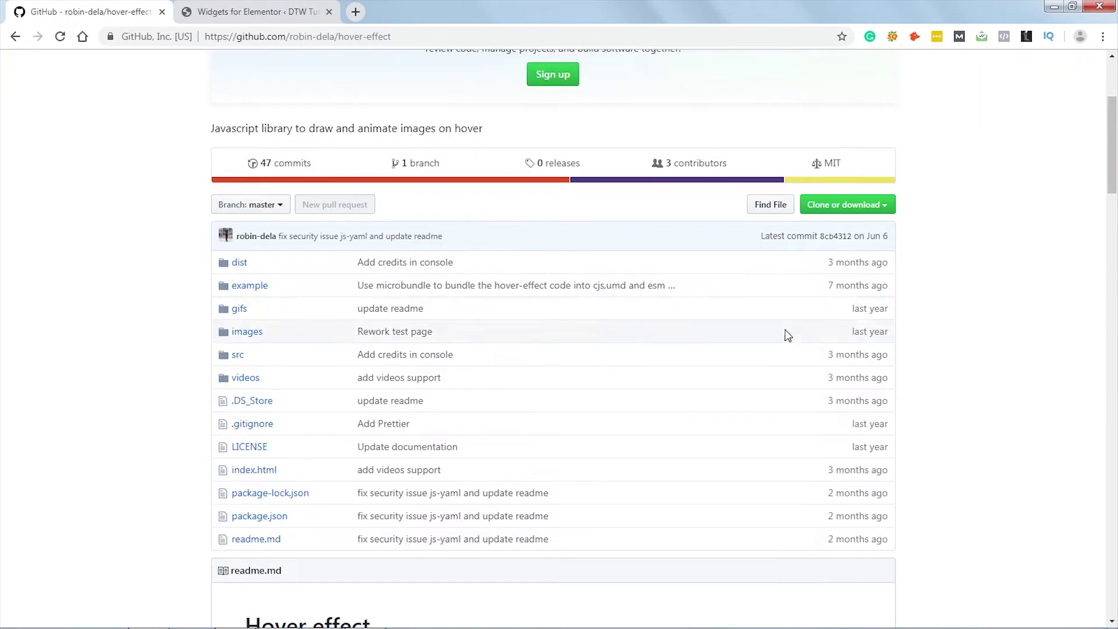
pyautogui.click(885, 206)
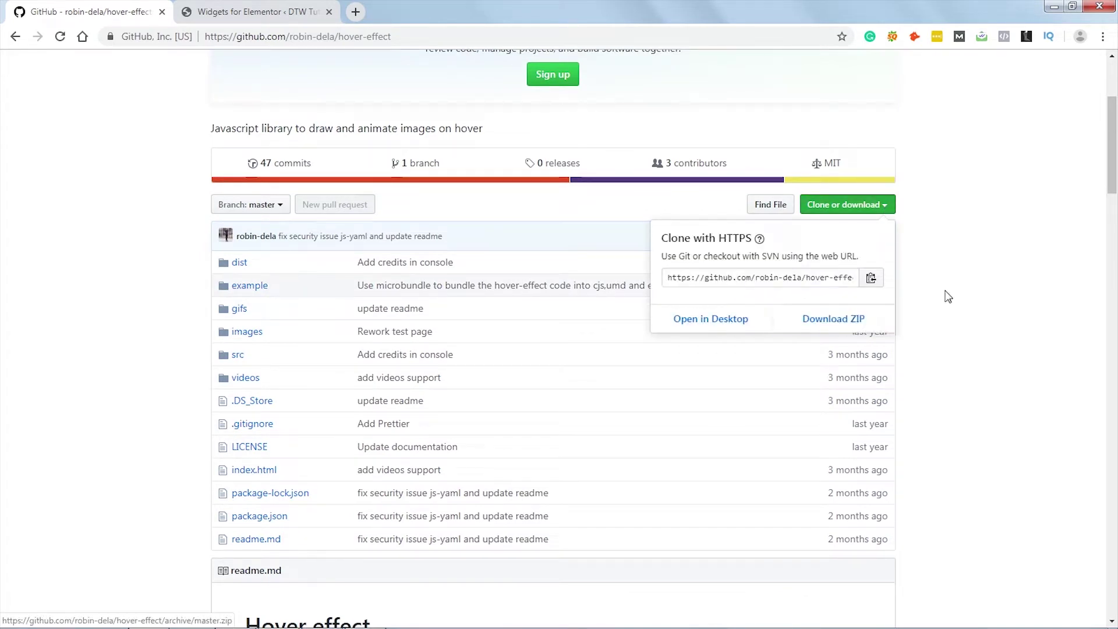
pyautogui.click(950, 280)
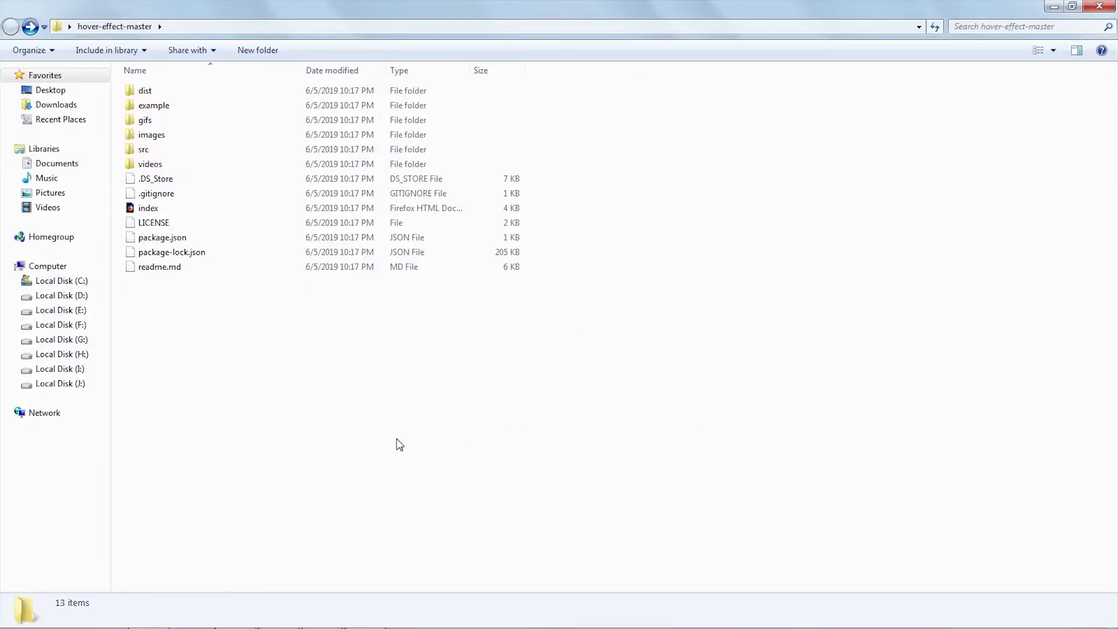
# Step: In the extracted hover-effect-master folder, go to example/js and select the three.min and TweenMax.min script files
pyautogui.doubleClick(175, 106)
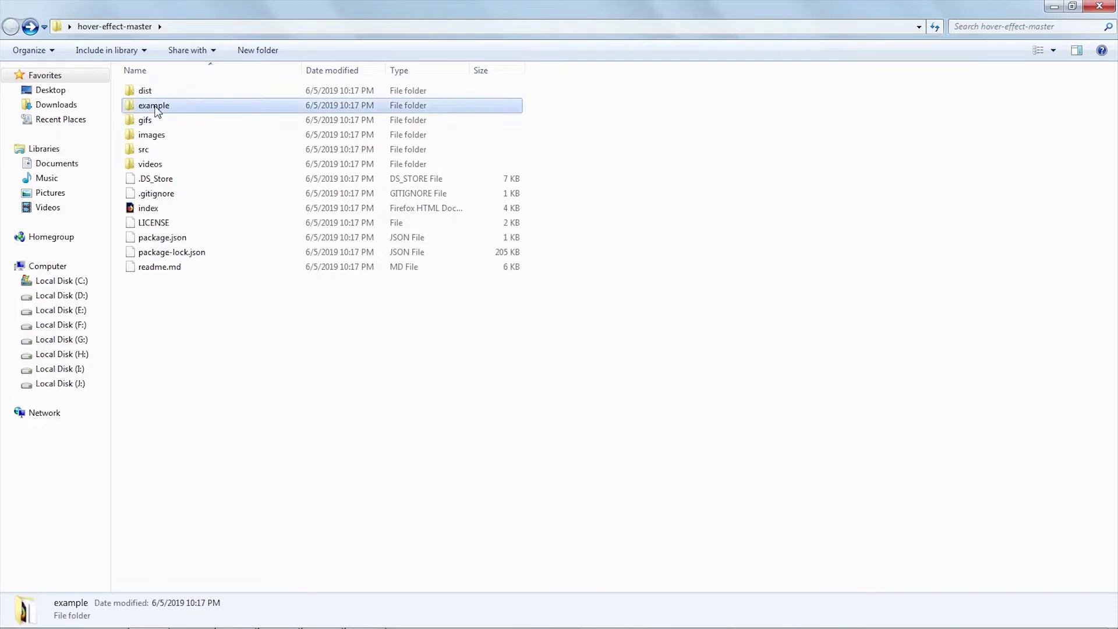
pyautogui.doubleClick(141, 120)
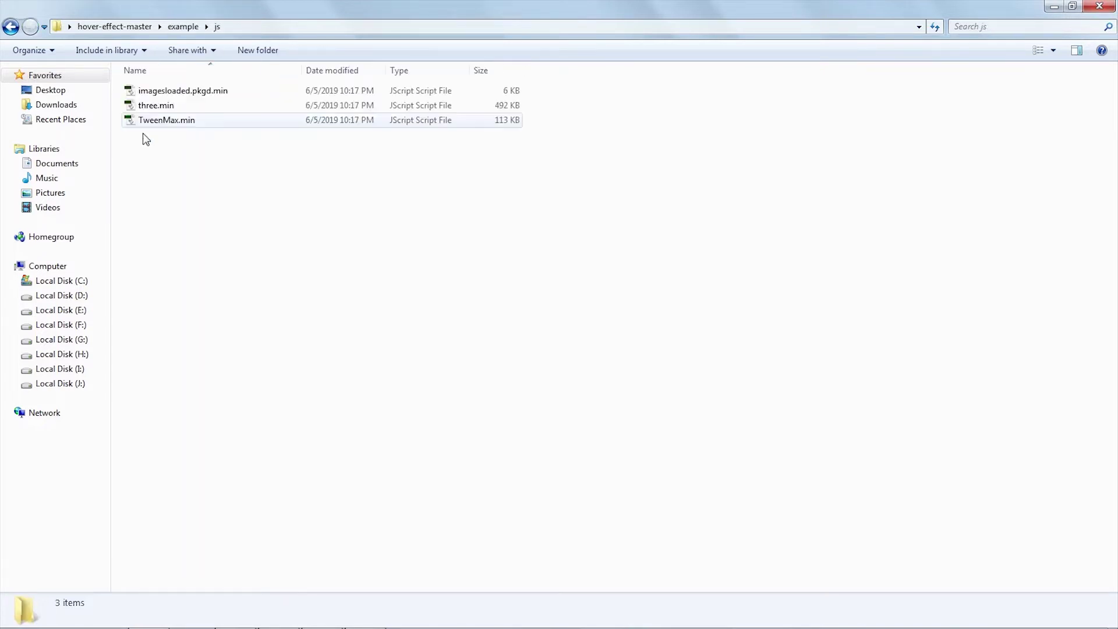
pyautogui.moveTo(163, 151); pyautogui.dragTo(144, 98)
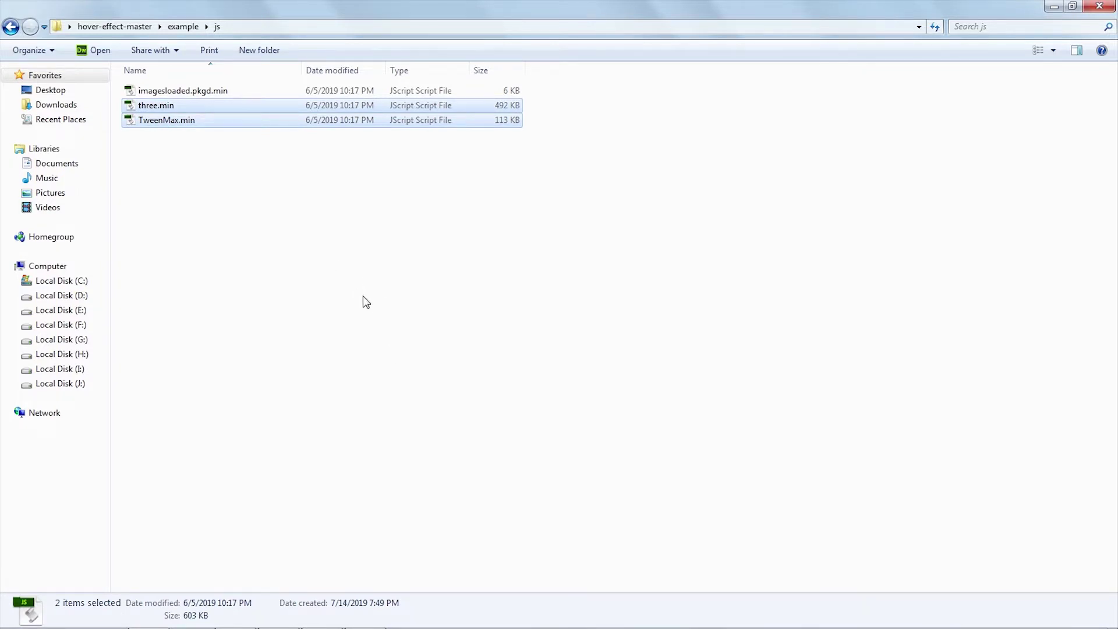
# Step: Switch back to the Hover Effect widget editor, create an assets folder named hover_effect and open it
pyautogui.hotkey('alt', 'Tab')
pyautogui.click(248, 12)
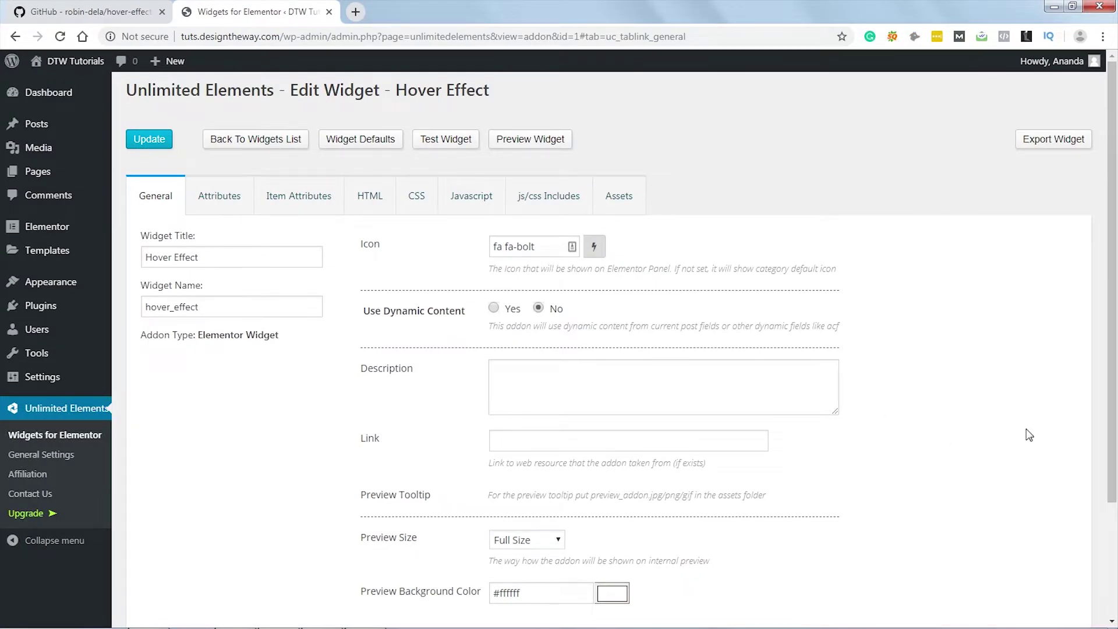
pyautogui.click(619, 198)
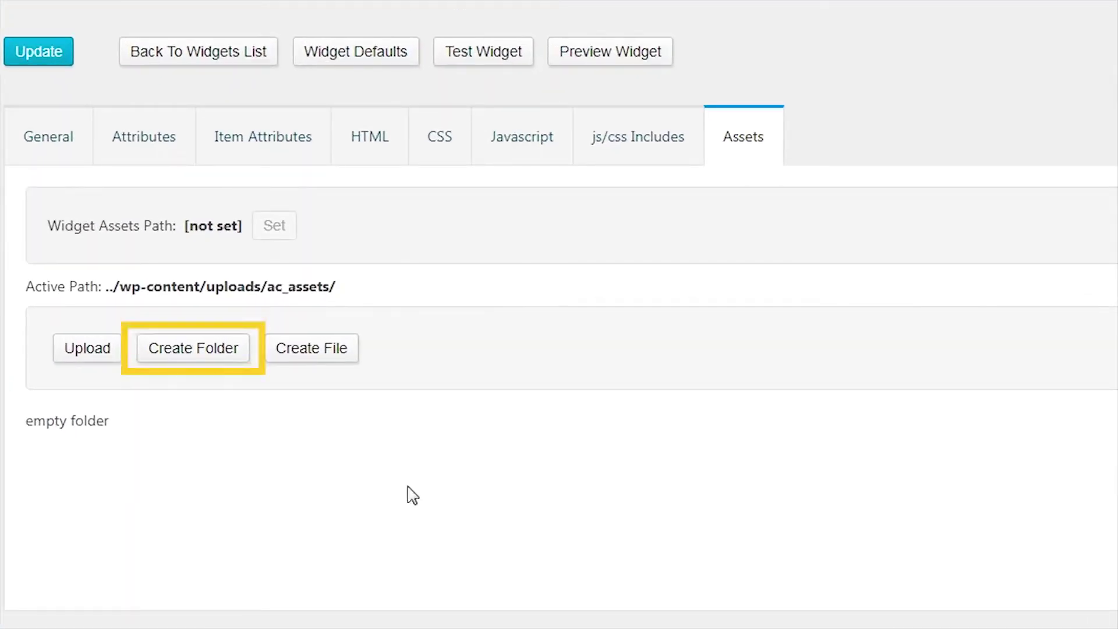
pyautogui.click(202, 354)
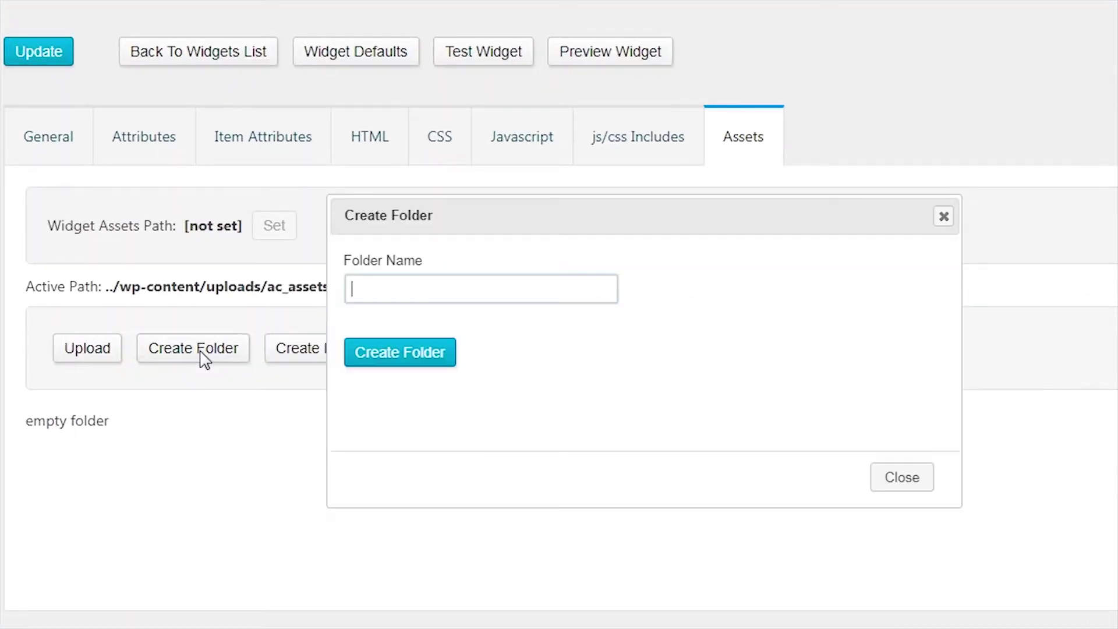
pyautogui.write('hover_e')
pyautogui.click(402, 358)
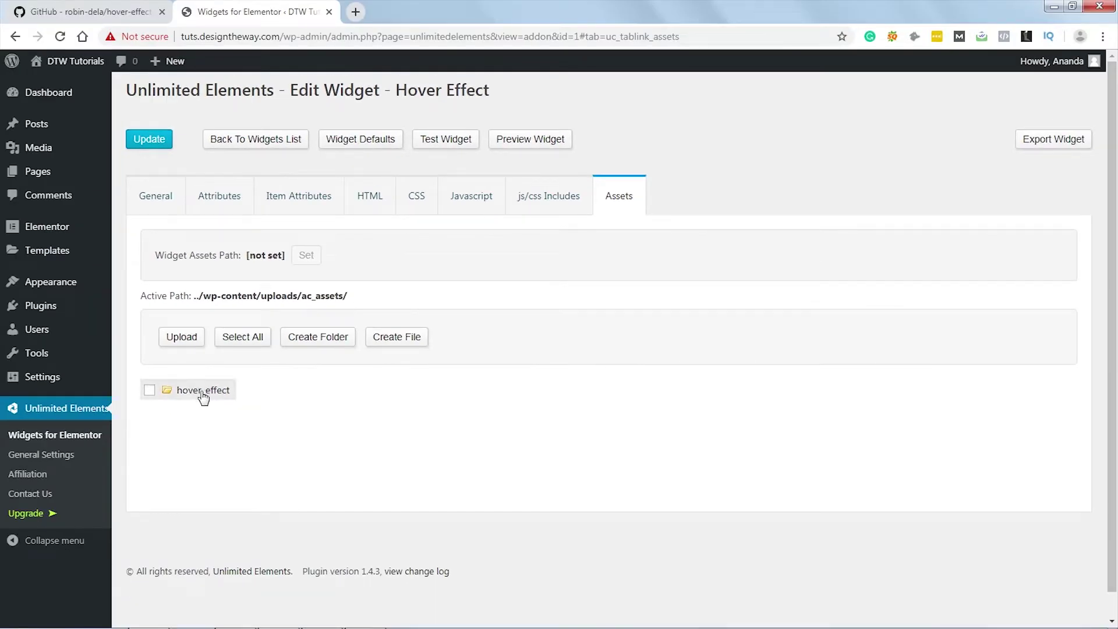
pyautogui.click(202, 394)
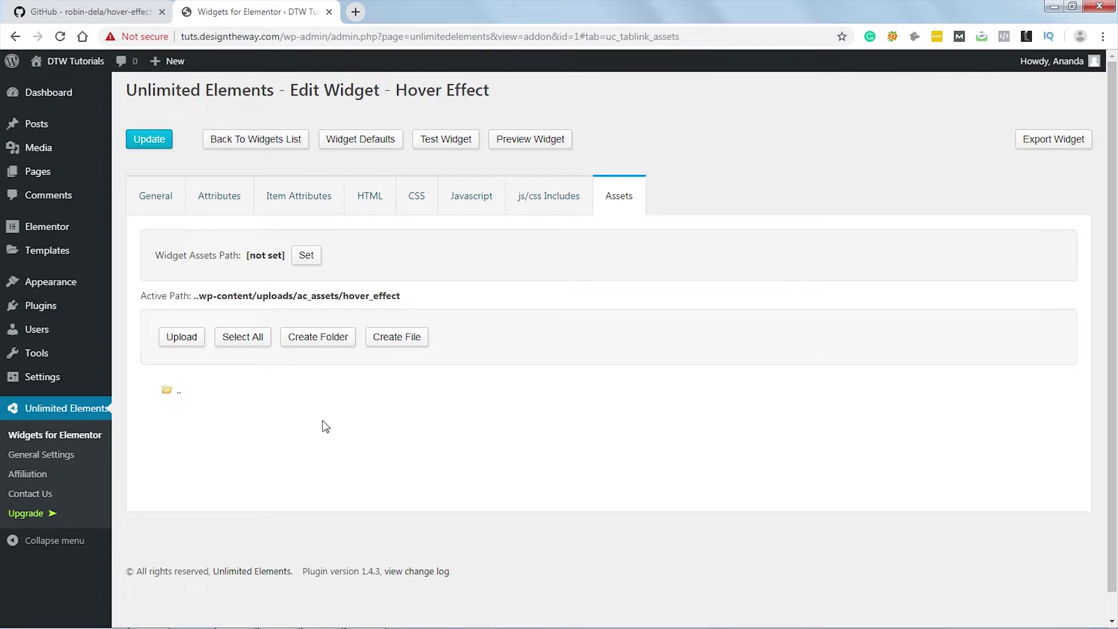
# Step: Upload three.min.js and TweenMax.min.js from the example/js folder into the hover_effect assets folder
pyautogui.click(182, 337)
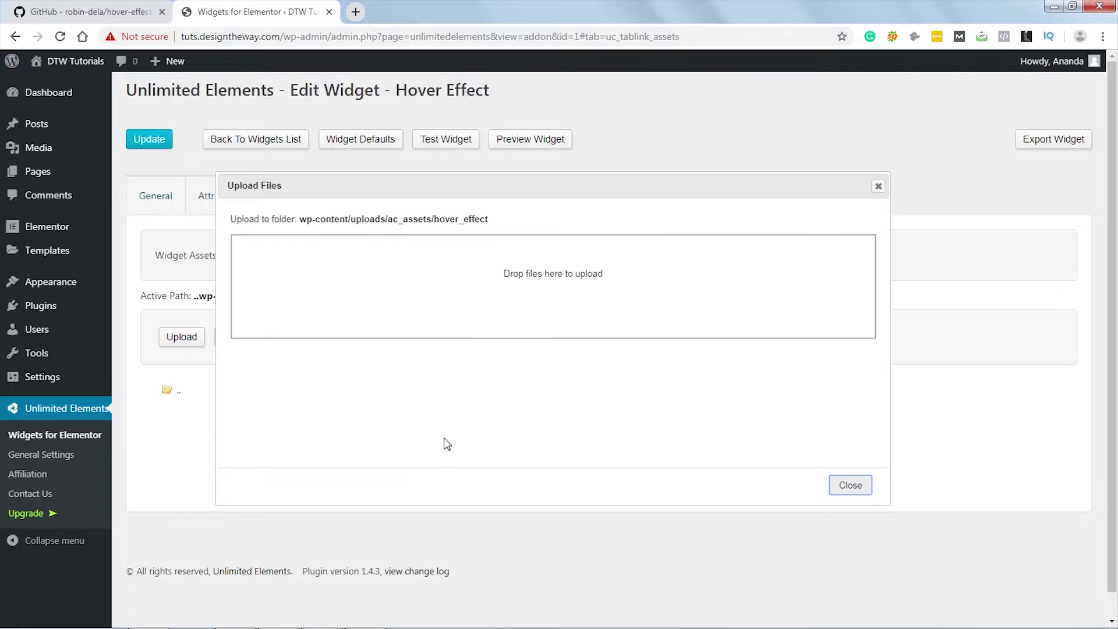
pyautogui.hotkey('alt', 'Tab')
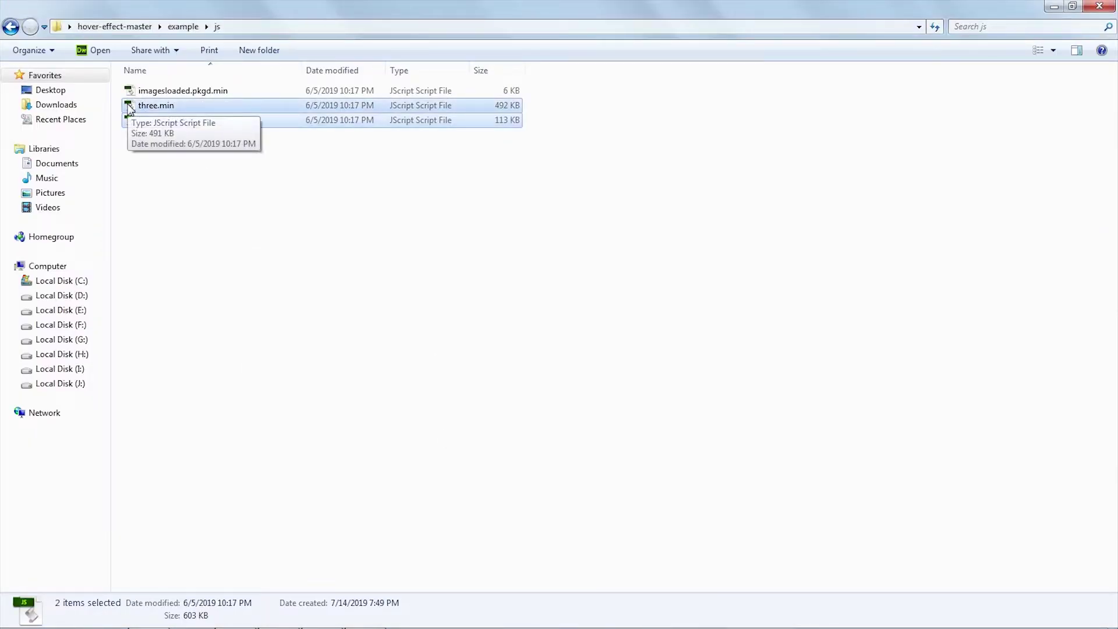
pyautogui.moveTo(129, 109); pyautogui.dragTo(420, 315)
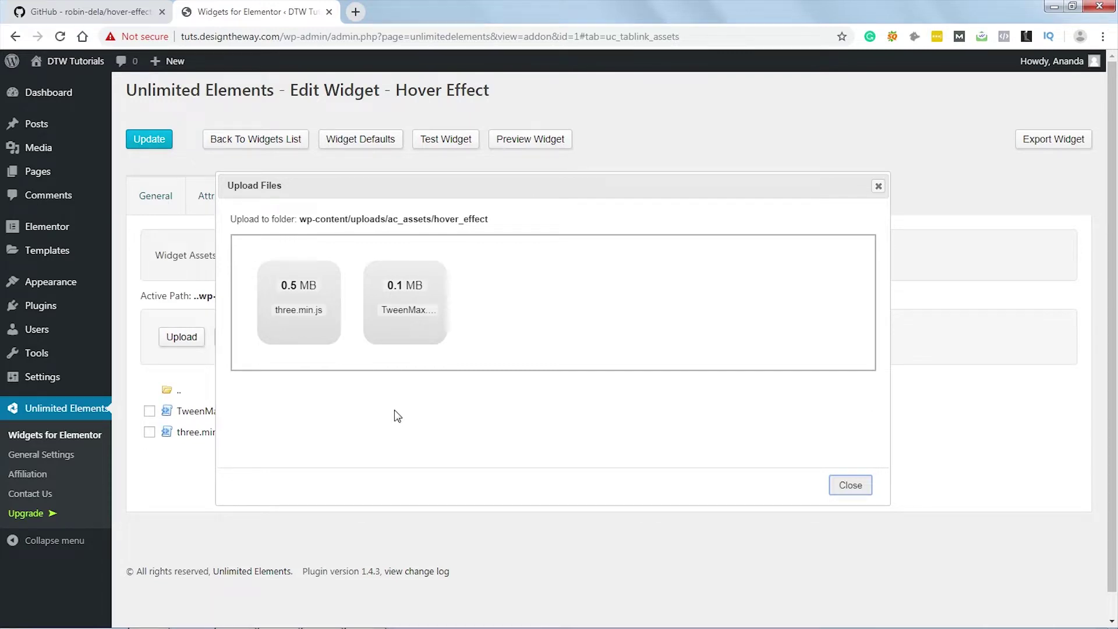
# Step: Upload hover-effect.umd.js from the library's dist folder into the hover_effect assets folder and set that folder as the widget assets path
pyautogui.hotkey('alt', 'Tab')
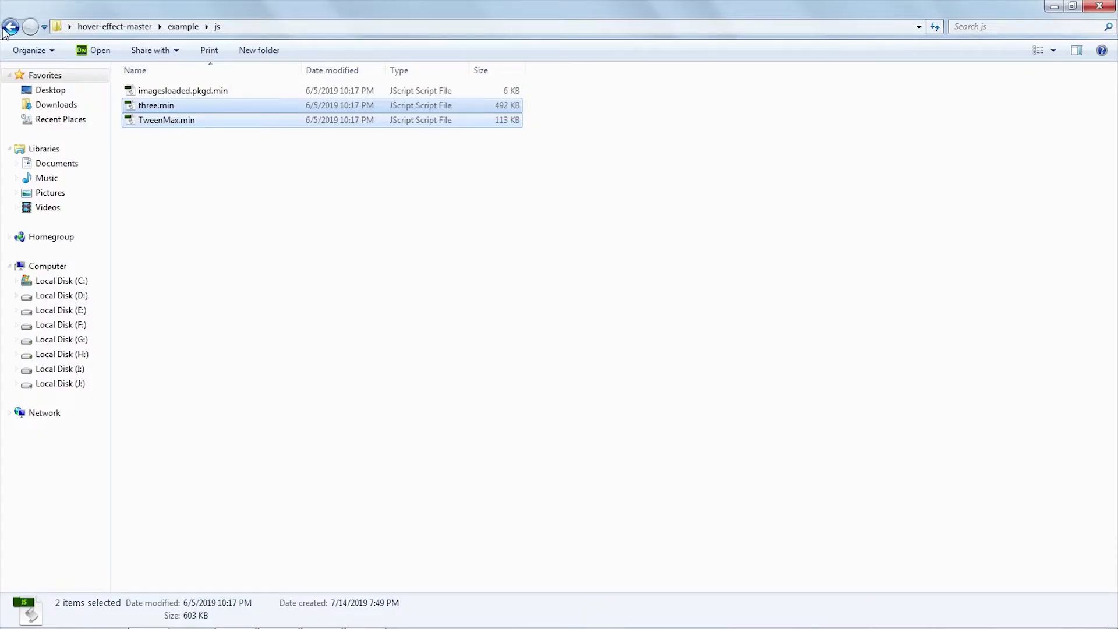
pyautogui.click(10, 27)
pyautogui.click(10, 26)
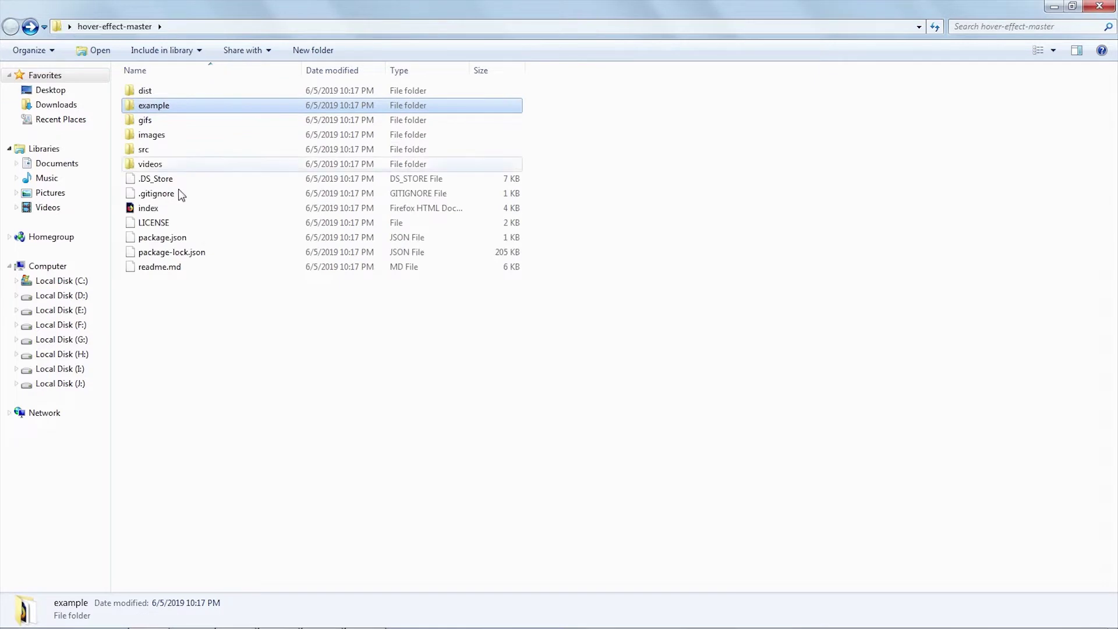
pyautogui.doubleClick(145, 95)
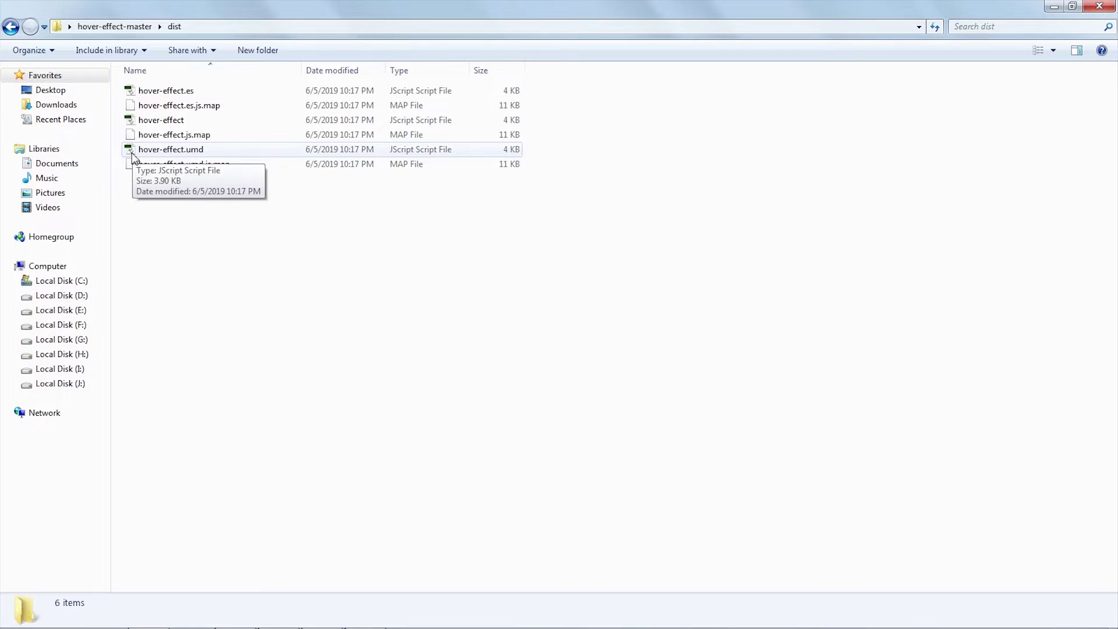
pyautogui.moveTo(131, 154); pyautogui.dragTo(575, 320)
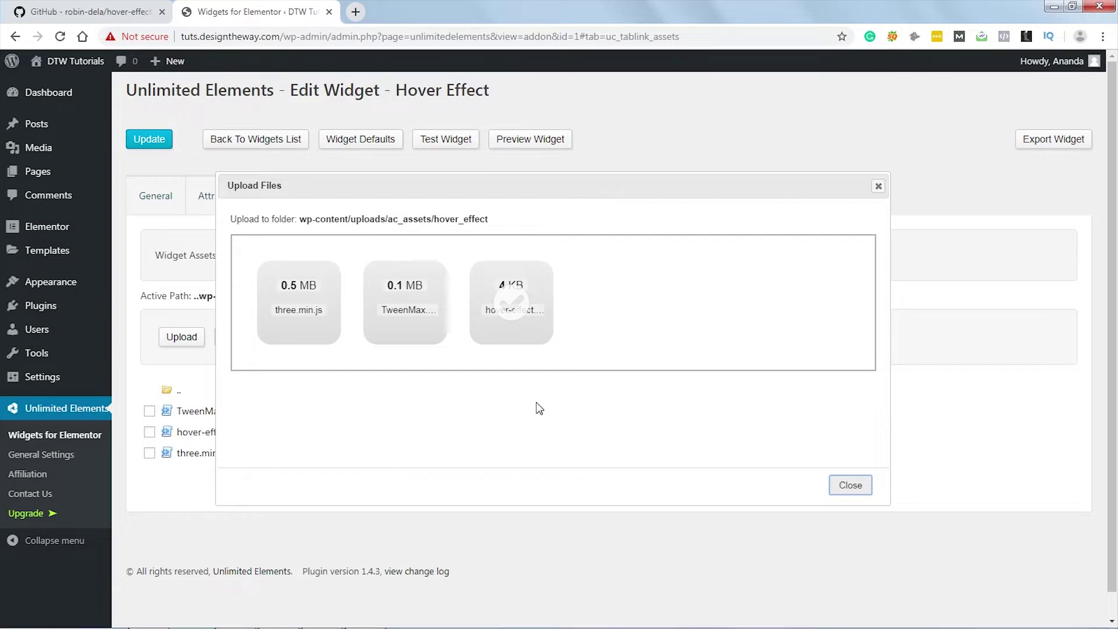
pyautogui.click(850, 486)
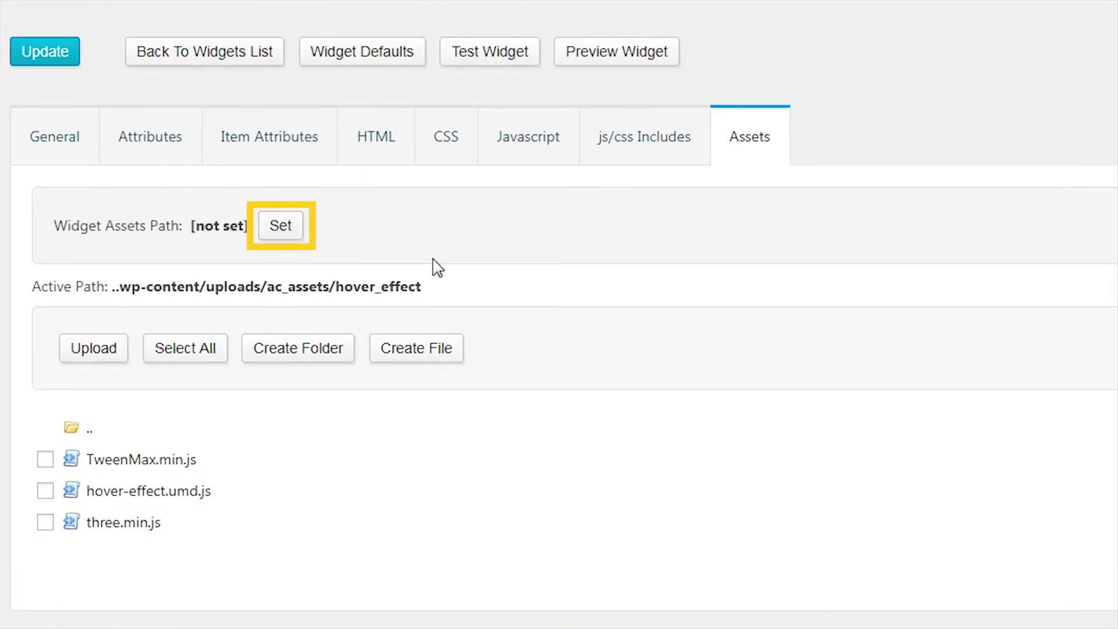
pyautogui.click(280, 227)
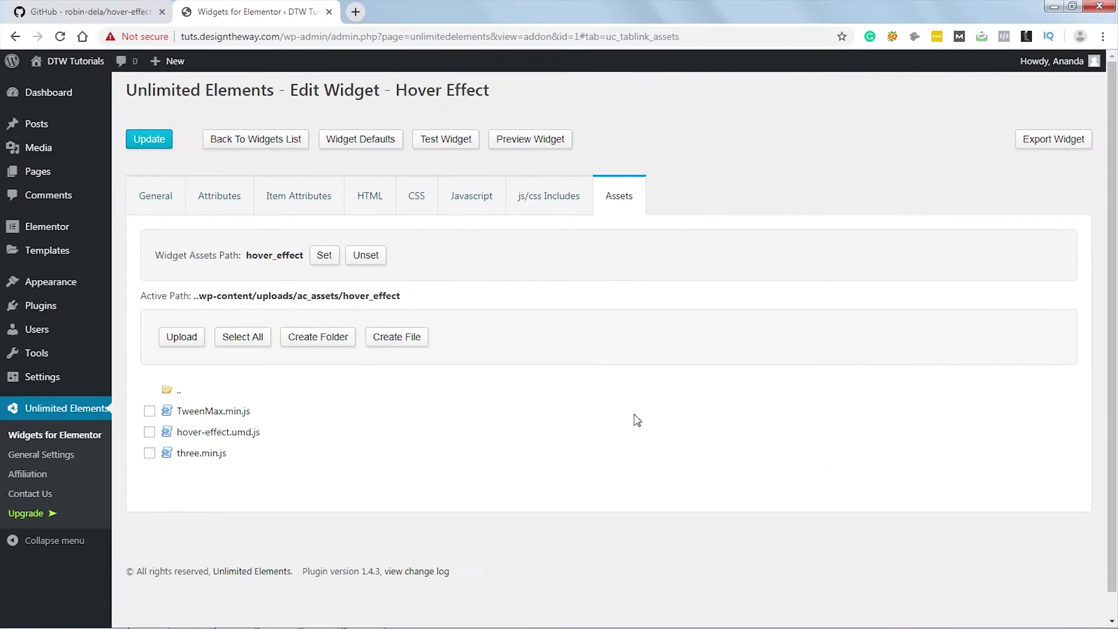
# Step: Copy the my-div element from the usage code on the GitHub page and replace the placeholder in the widget's HTML with it
pyautogui.click(87, 15)
pyautogui.scroll(-15, 946, 392)
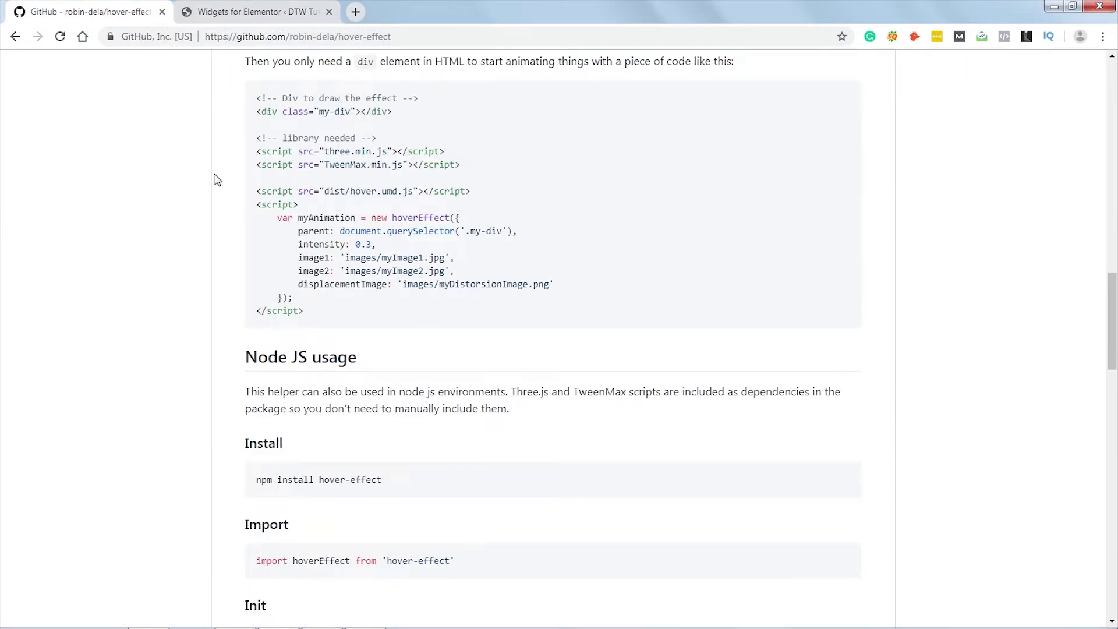
pyautogui.moveTo(259, 113); pyautogui.dragTo(396, 117)
pyautogui.hotkey('ctrl', 'c')
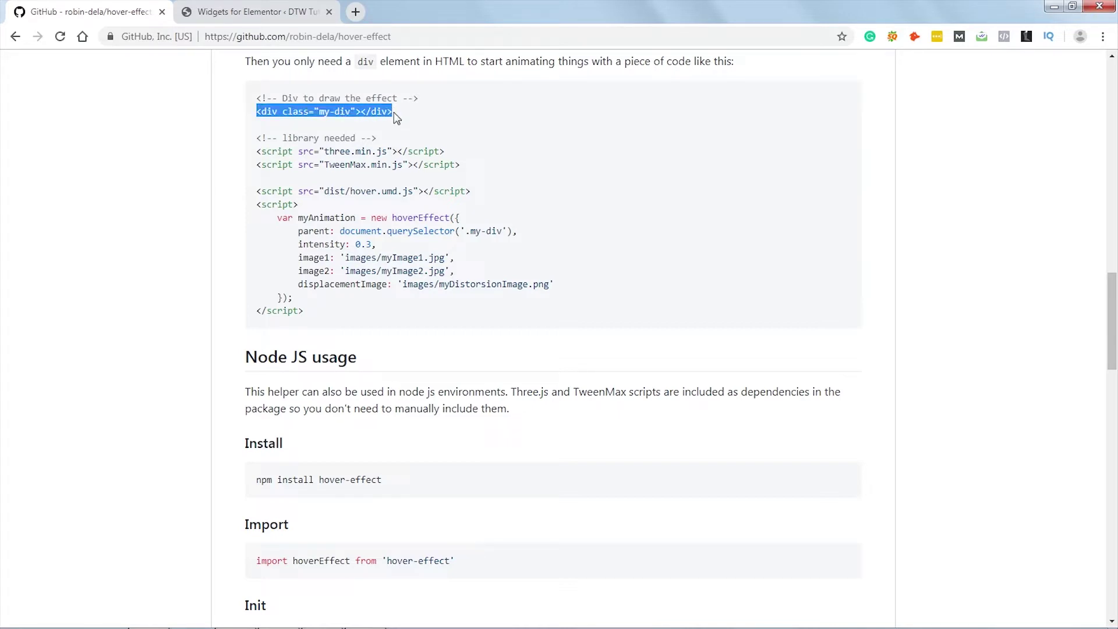
pyautogui.click(238, 13)
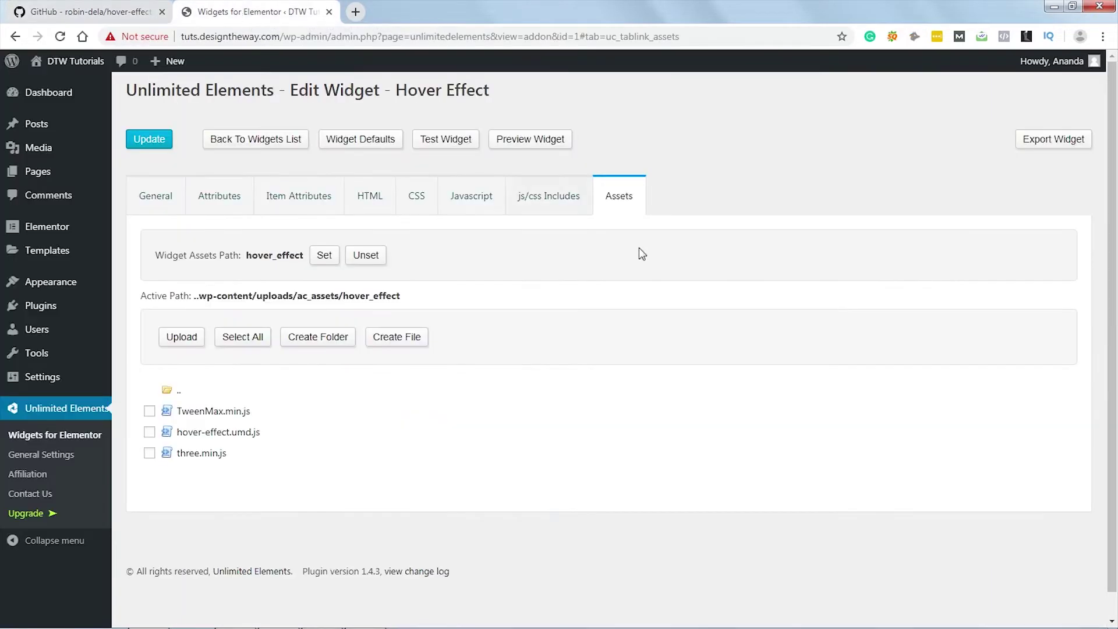
pyautogui.click(372, 200)
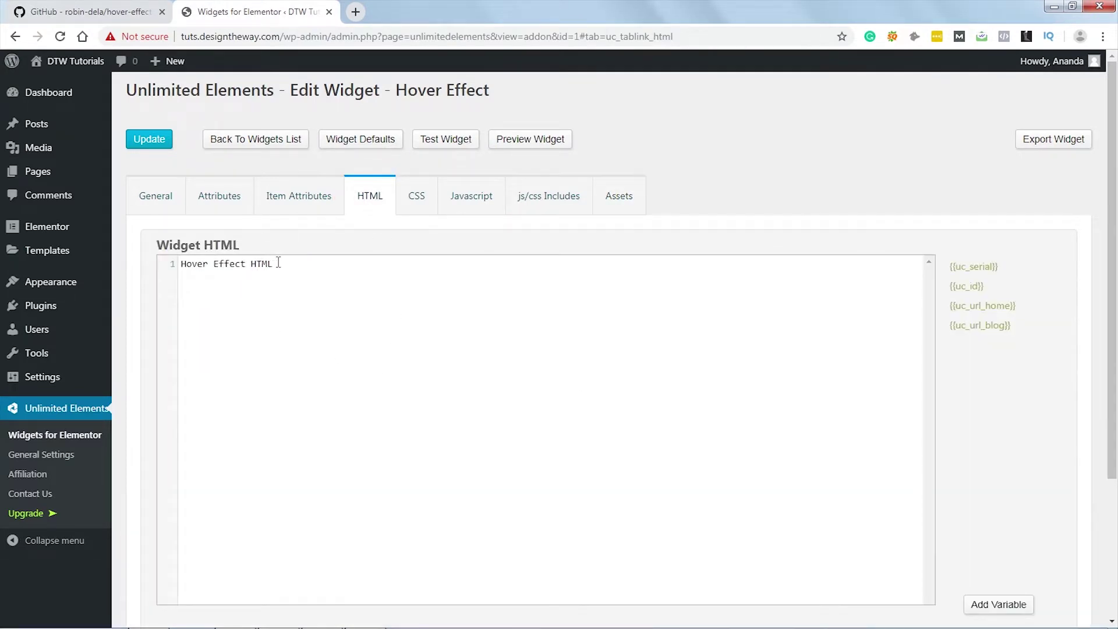
pyautogui.moveTo(279, 263); pyautogui.dragTo(187, 261)
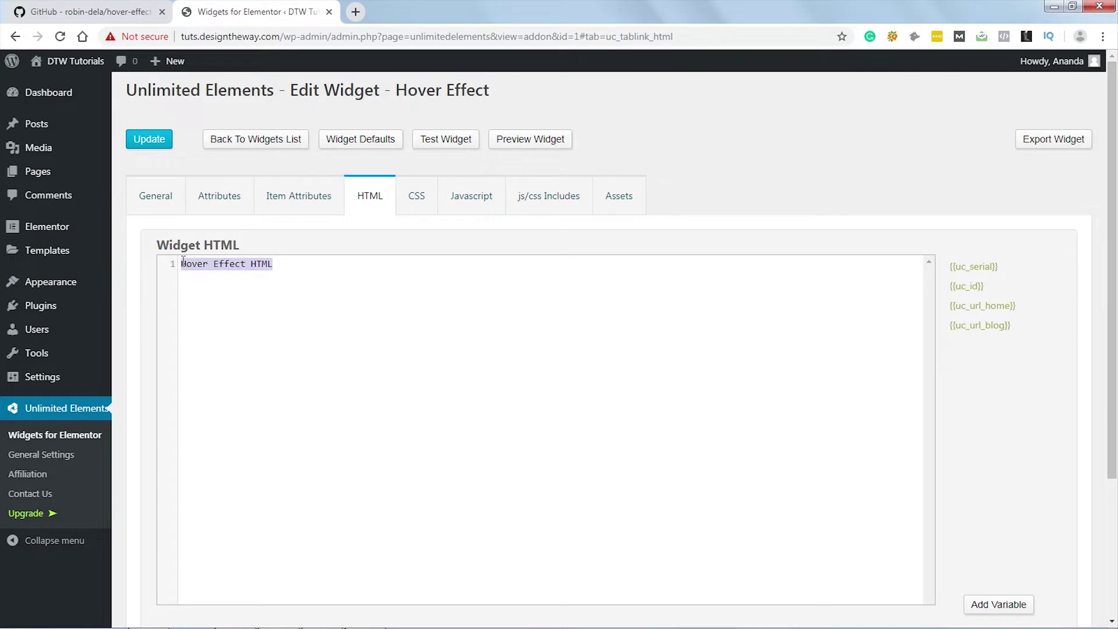
pyautogui.hotkey('ctrl', 'v')
# Step: Copy the hoverEffect initialisation script block from the GitHub usage code and paste it into the widget's Javascript code
pyautogui.hotkey('ctrl', 'Tab')
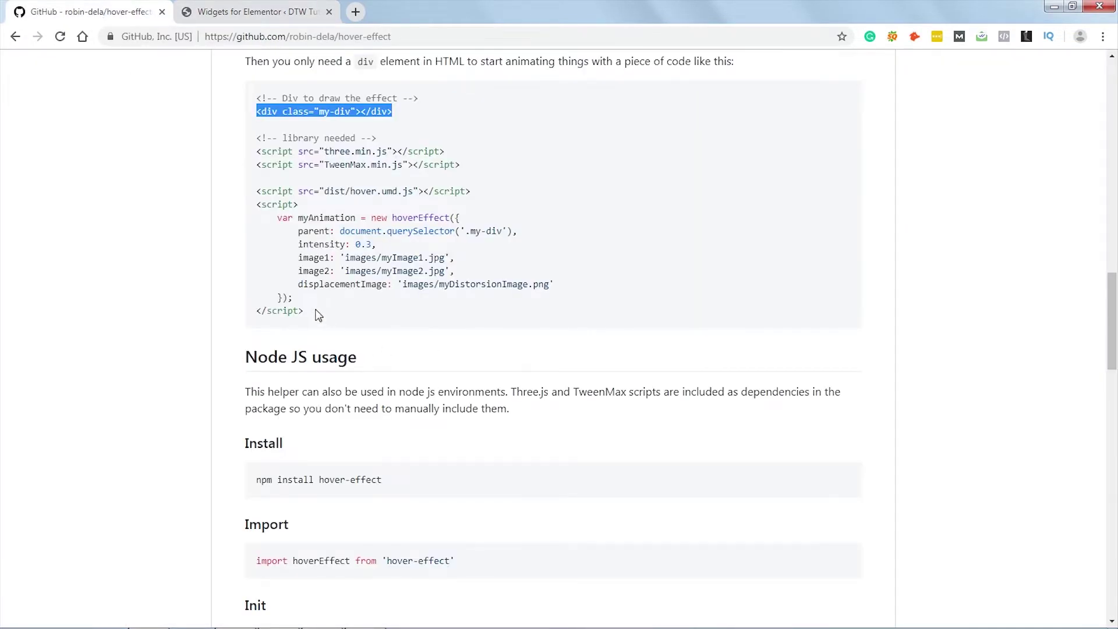
pyautogui.moveTo(307, 312); pyautogui.dragTo(258, 205)
pyautogui.hotkey('ctrl', 'c')
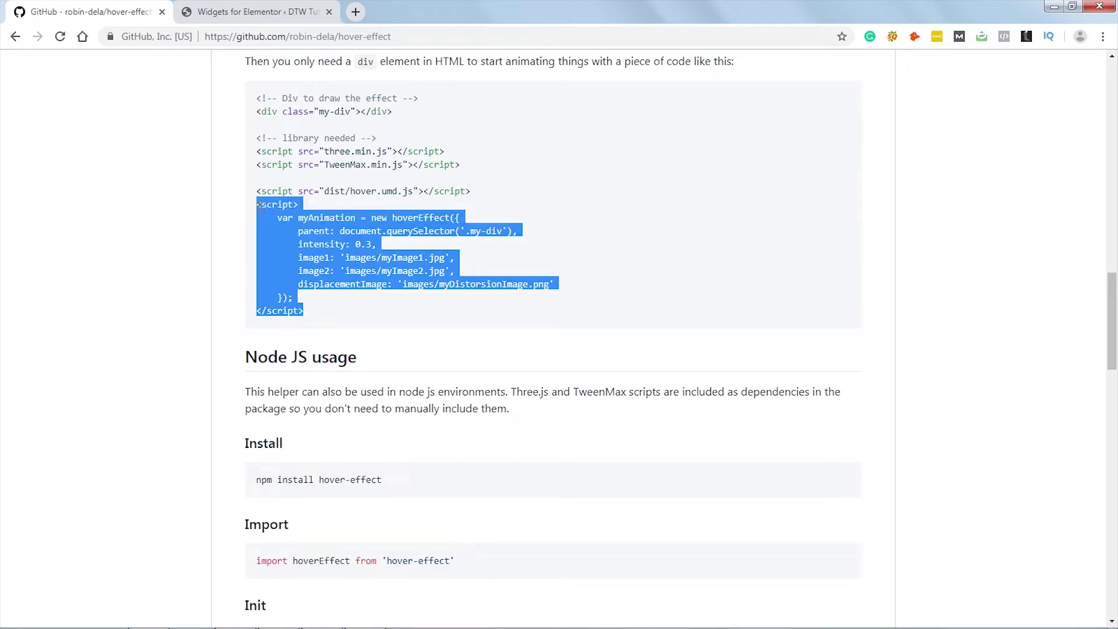
pyautogui.click(233, 10)
pyautogui.click(471, 199)
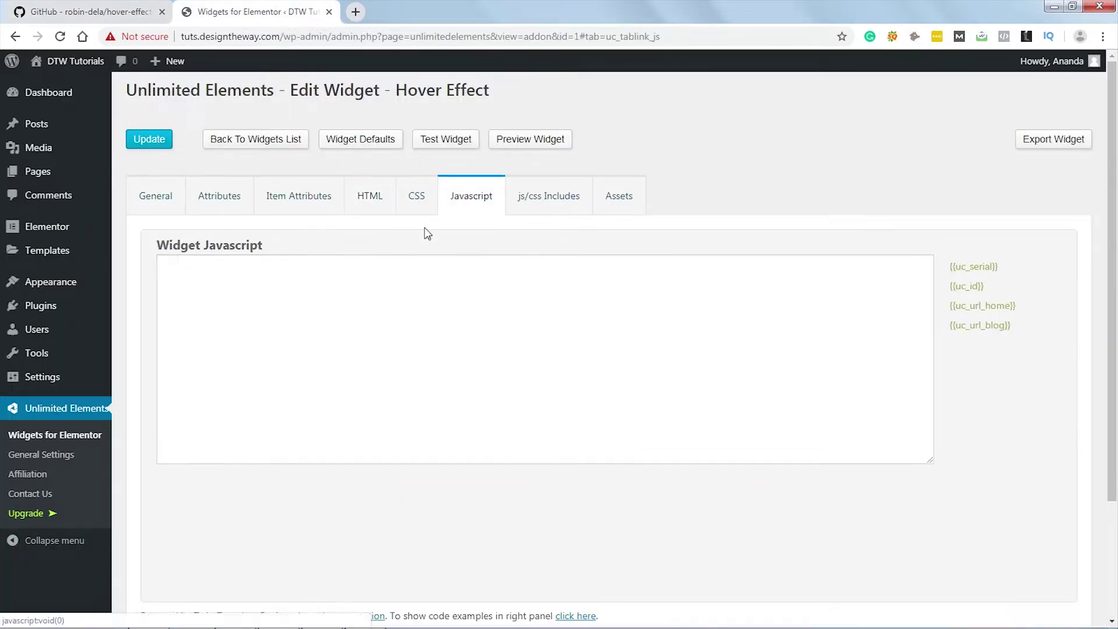
pyautogui.hotkey('ctrl', 'v')
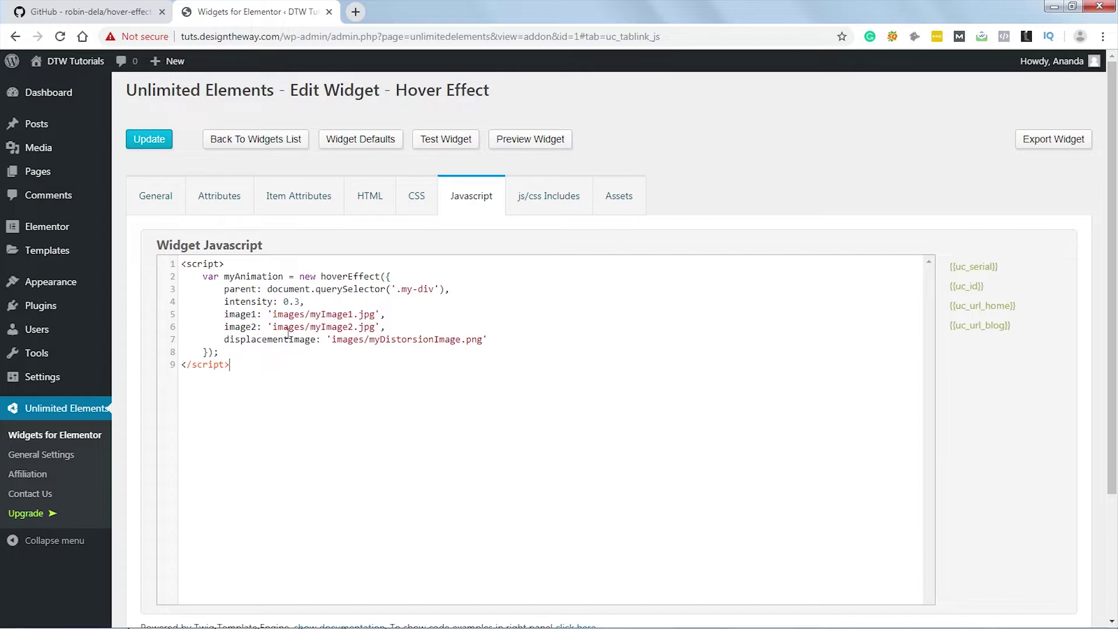
pyautogui.moveTo(323, 314); pyautogui.dragTo(475, 339)
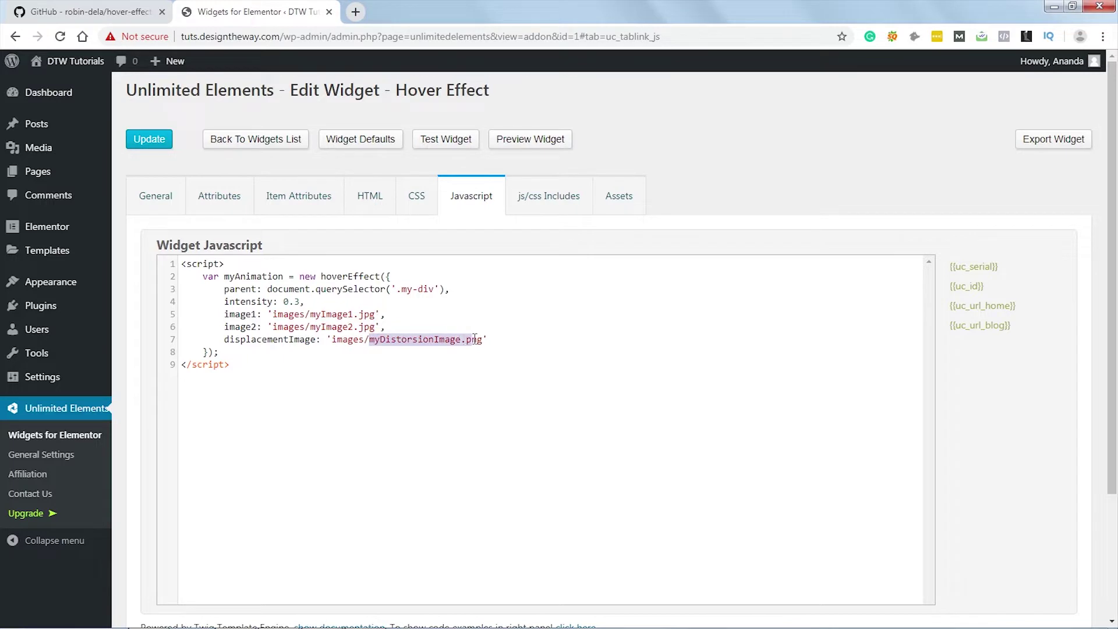
pyautogui.click(483, 438)
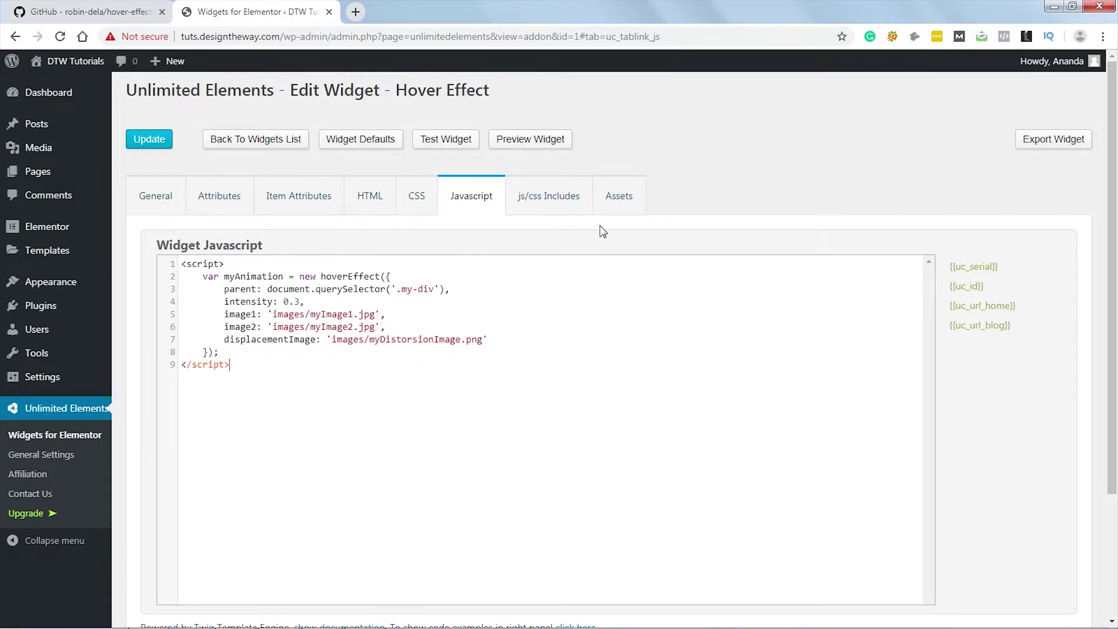
# Step: Upload the Img2 and Img3 images from the library's example/img folder into the hover_effect assets folder
pyautogui.click(627, 200)
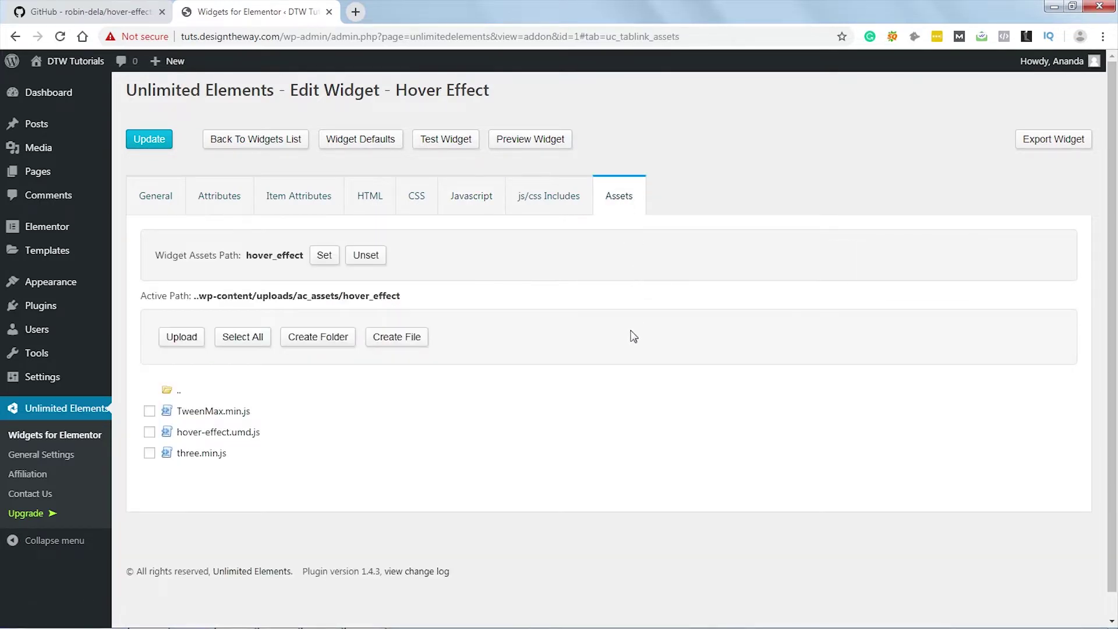
pyautogui.click(182, 341)
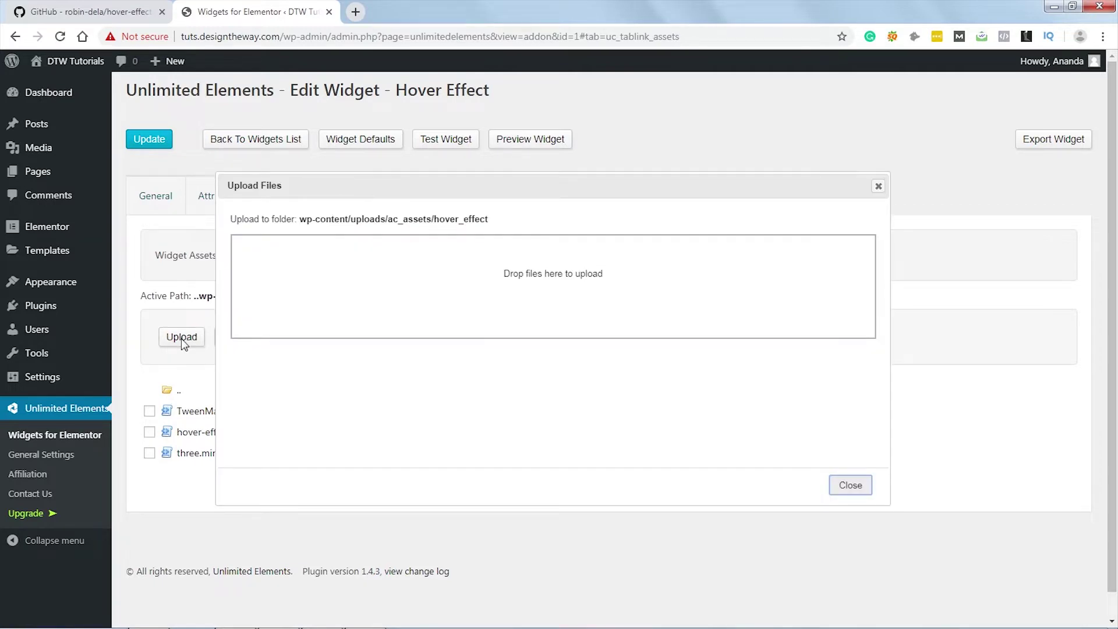
pyautogui.hotkey('alt', 'Tab')
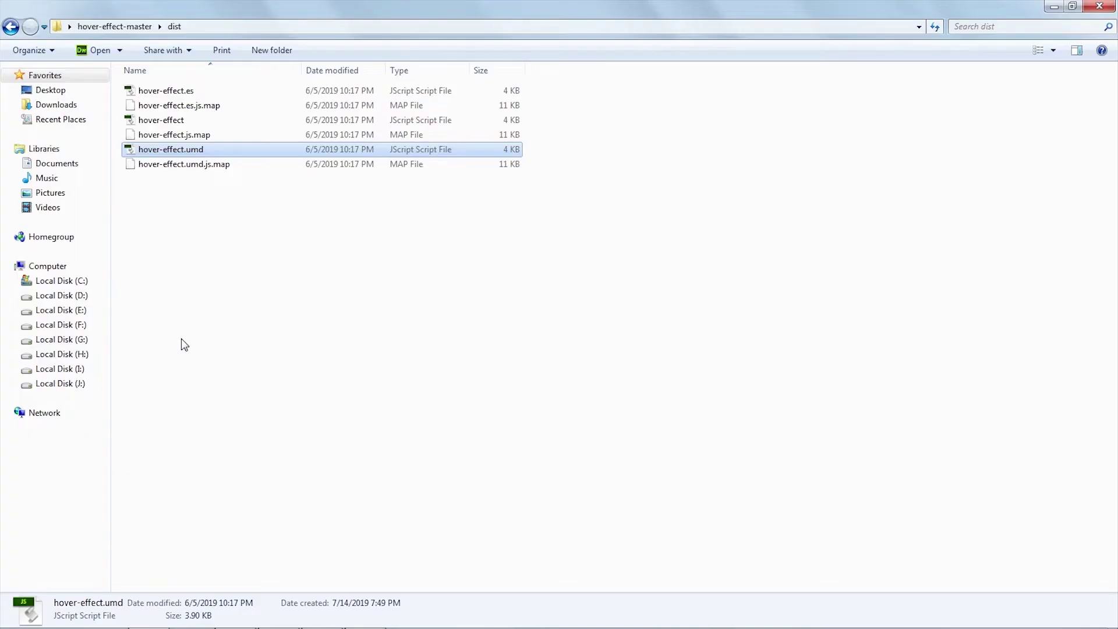
pyautogui.click(11, 28)
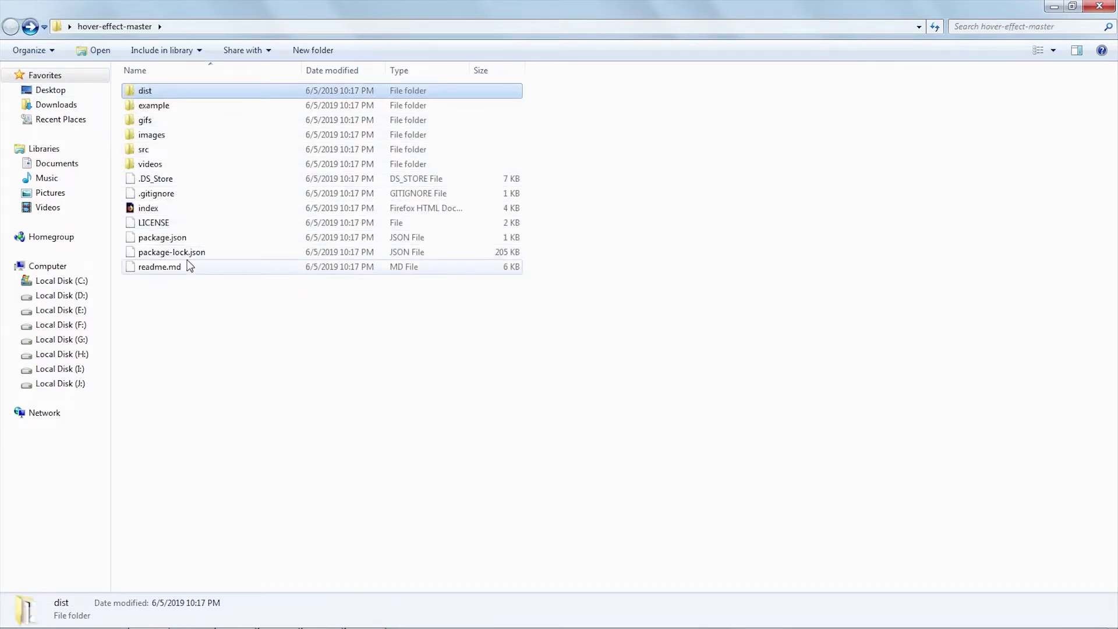
pyautogui.doubleClick(162, 111)
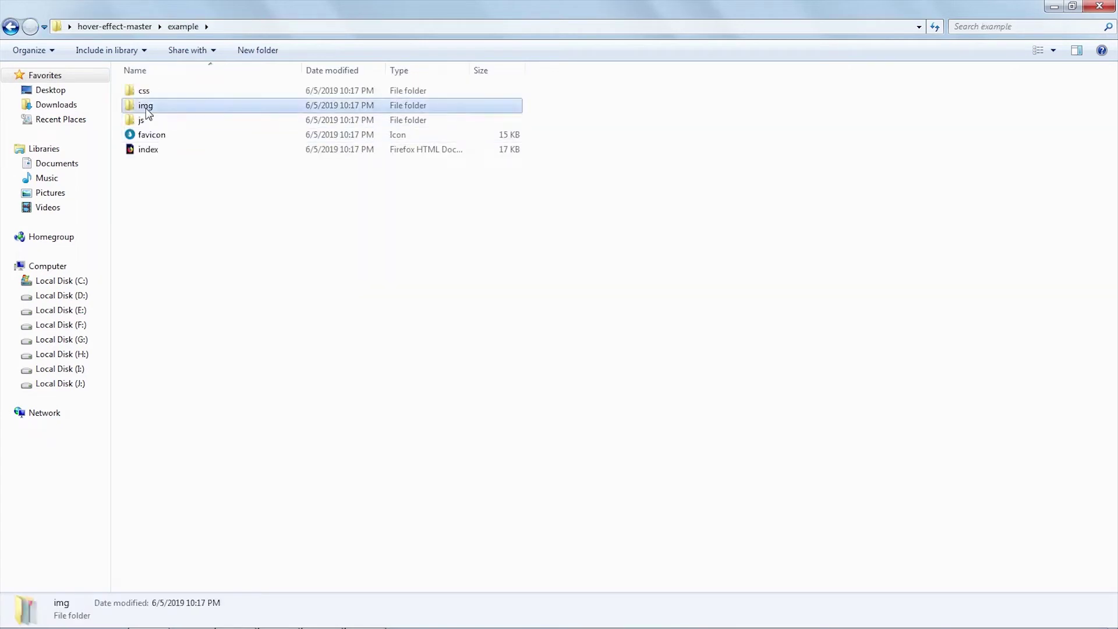
pyautogui.doubleClick(146, 107)
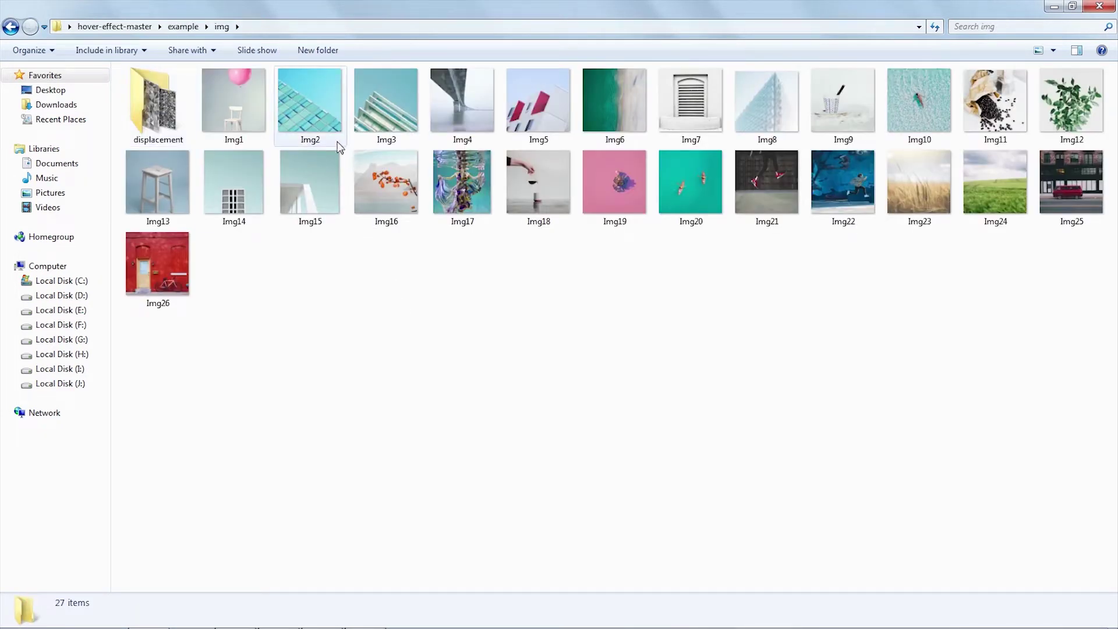
pyautogui.click(313, 114)
pyautogui.keyDown('ctrl'); pyautogui.click(386, 118); pyautogui.keyUp('ctrl')
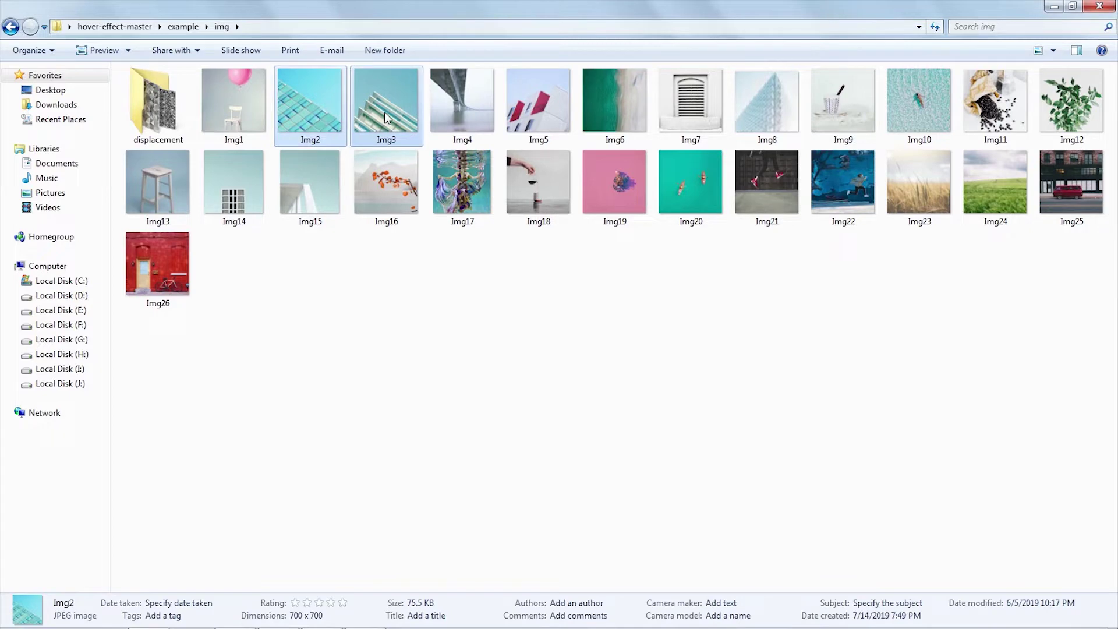
pyautogui.moveTo(305, 120); pyautogui.dragTo(487, 307)
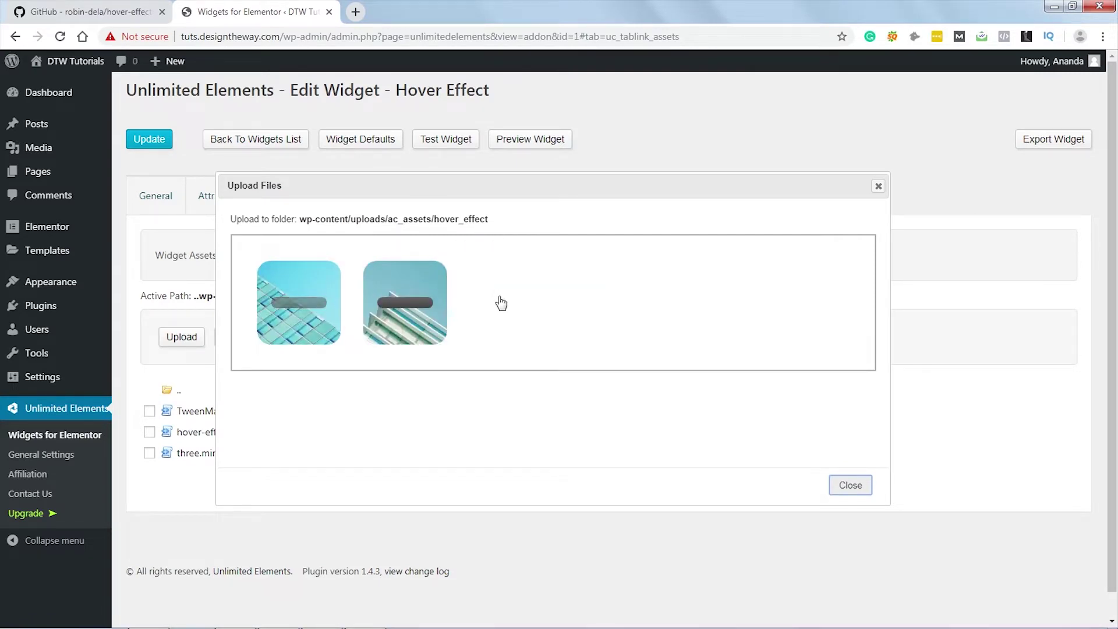
# Step: Upload displacement image 4 from the example/img/displacement folder into the hover_effect assets and close the upload dialog
pyautogui.hotkey('alt', 'Tab')
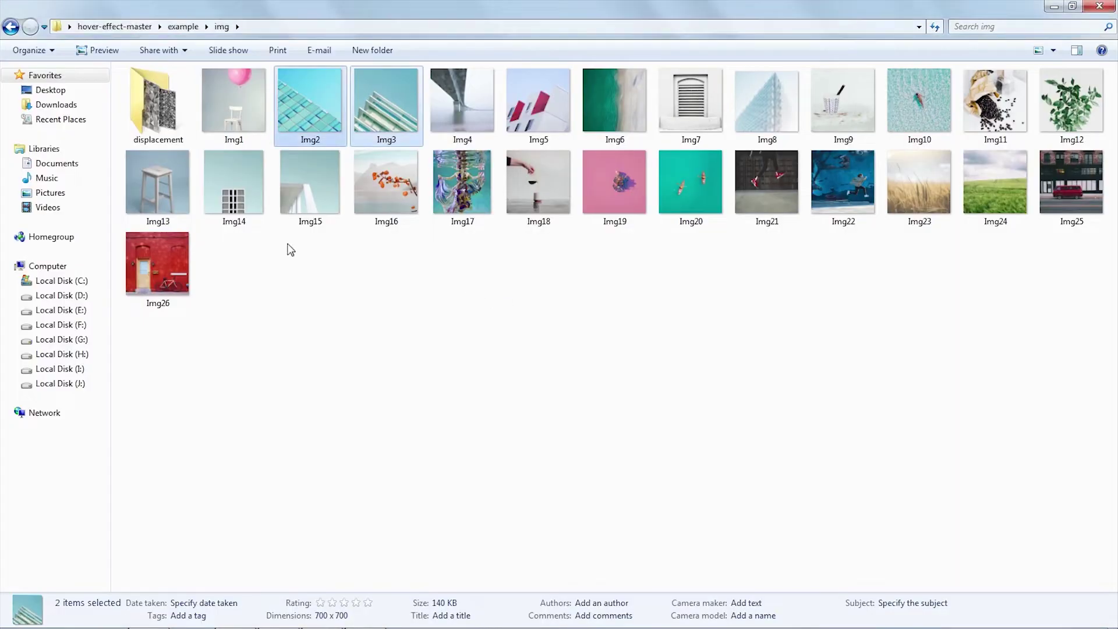
pyautogui.doubleClick(155, 99)
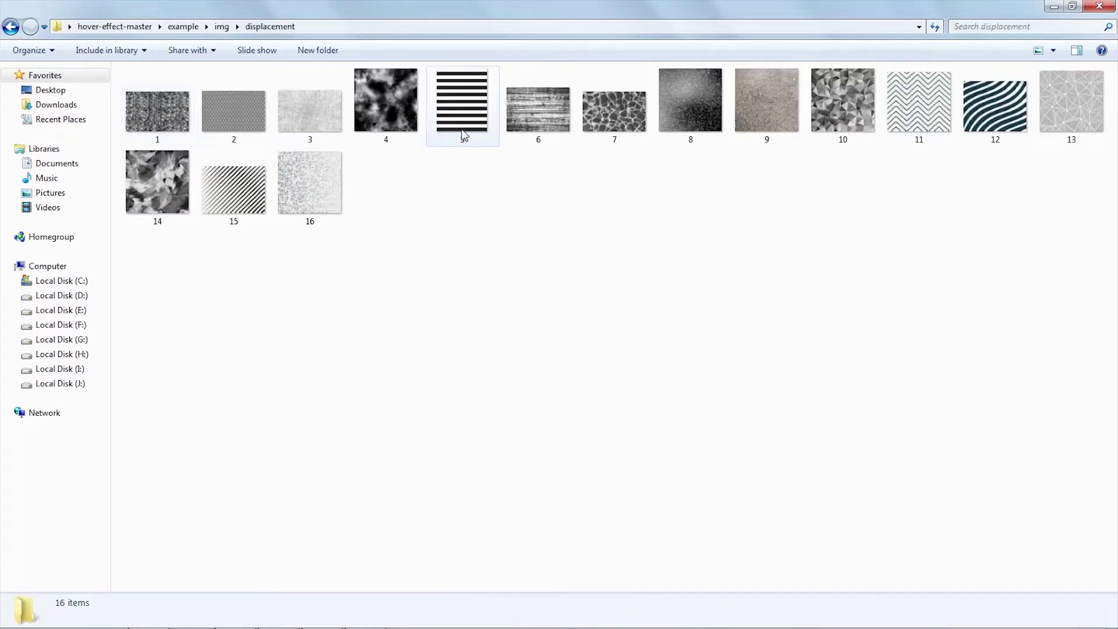
pyautogui.moveTo(391, 114); pyautogui.dragTo(605, 323)
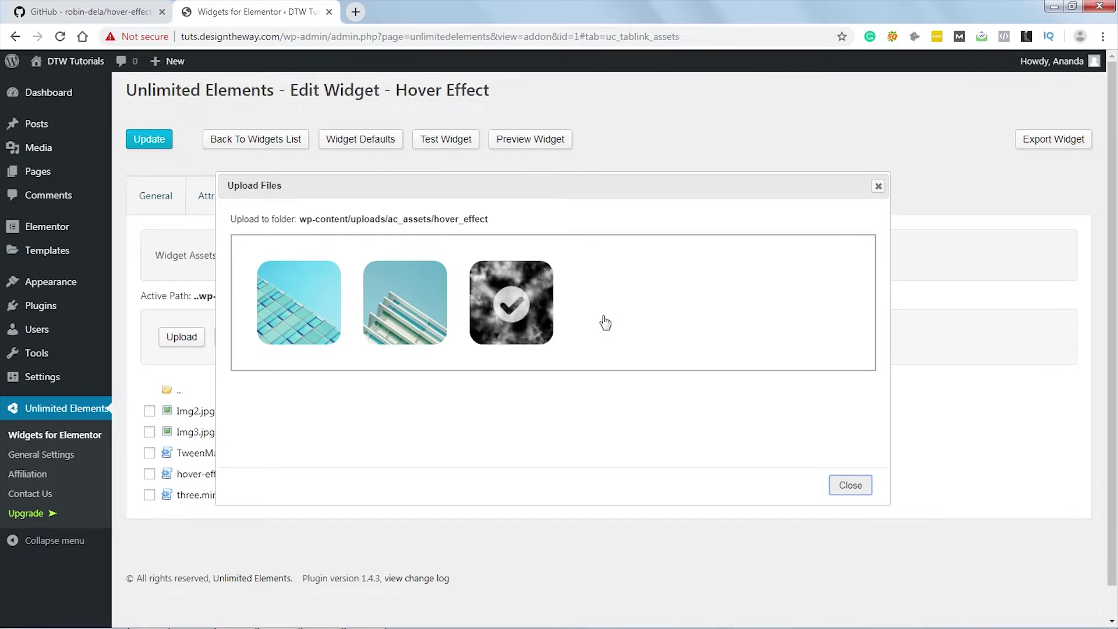
pyautogui.click(850, 486)
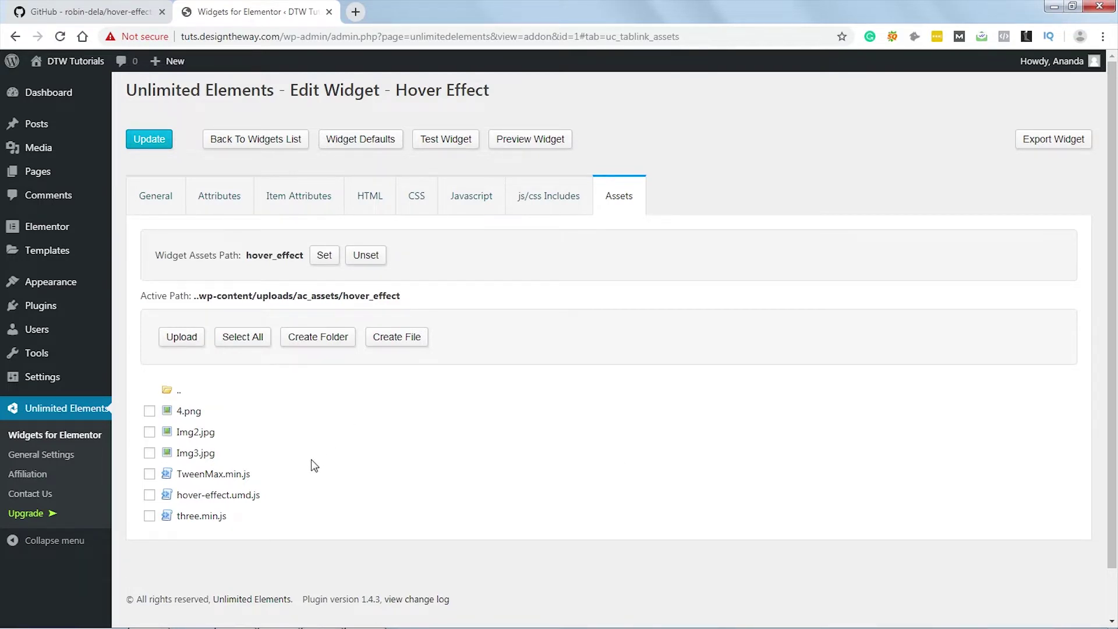
# Step: Add TweenMax.min.js, hover-effect.umd.js and three.min.js from the hover_effect folder to the widget's JS includes
pyautogui.click(545, 204)
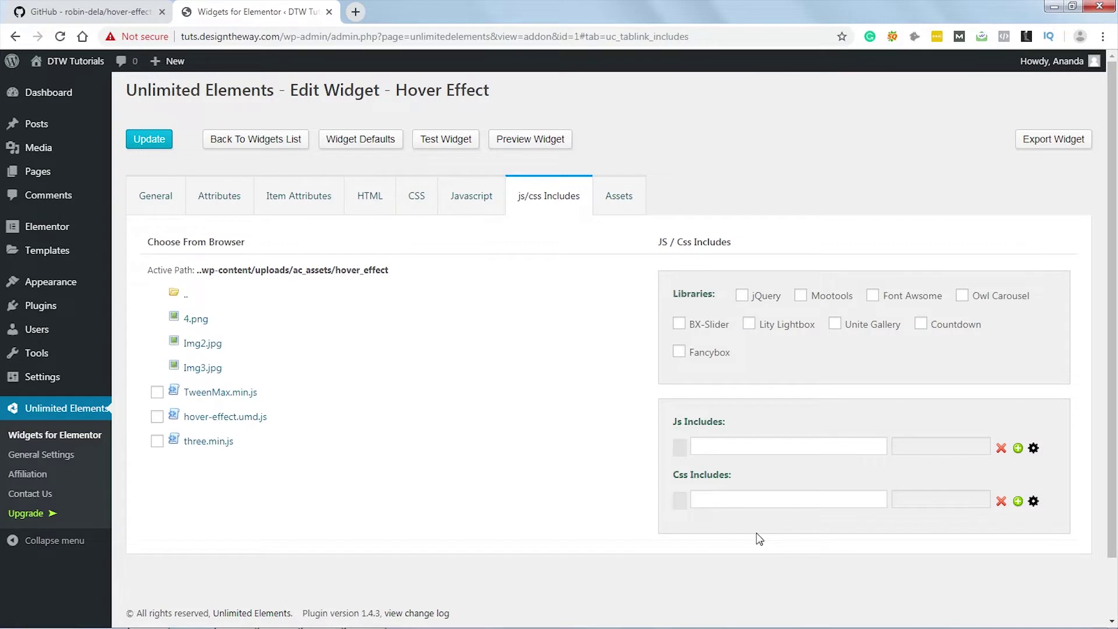
pyautogui.click(157, 392)
pyautogui.click(156, 417)
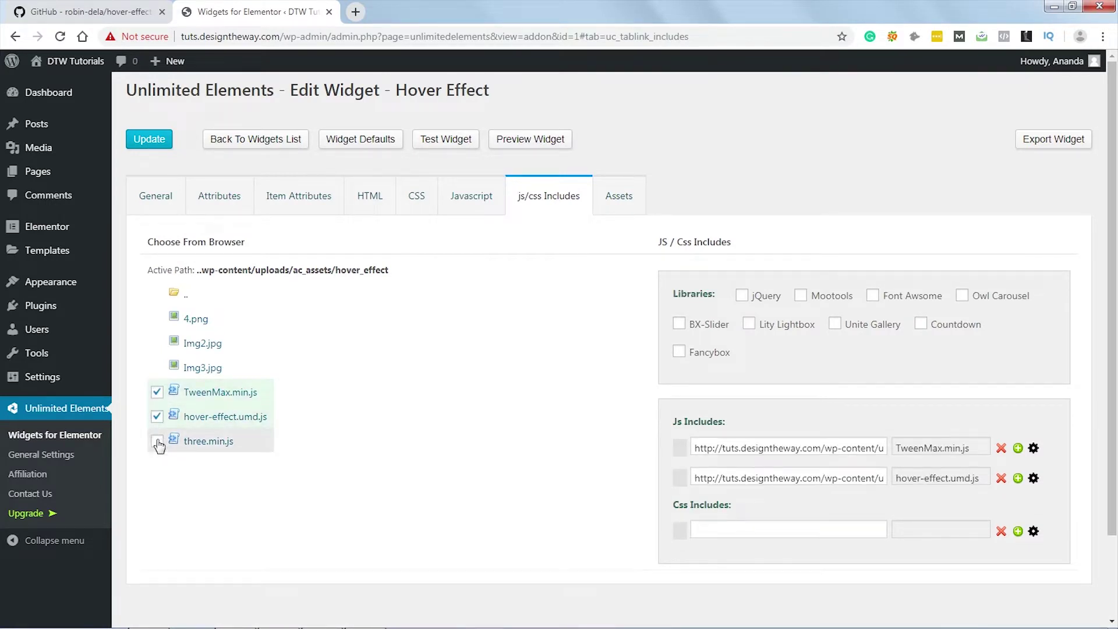
pyautogui.click(157, 441)
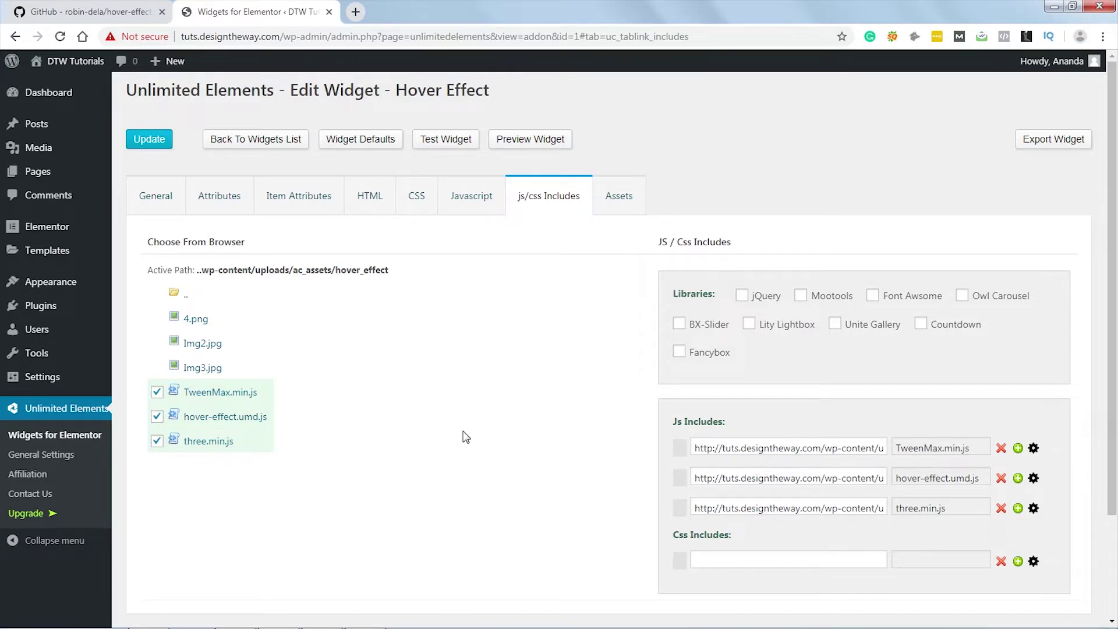
# Step: Check the script order in the GitHub usage code and move three.min.js to first place in the widget's JS includes
pyautogui.click(81, 12)
pyautogui.click(347, 180)
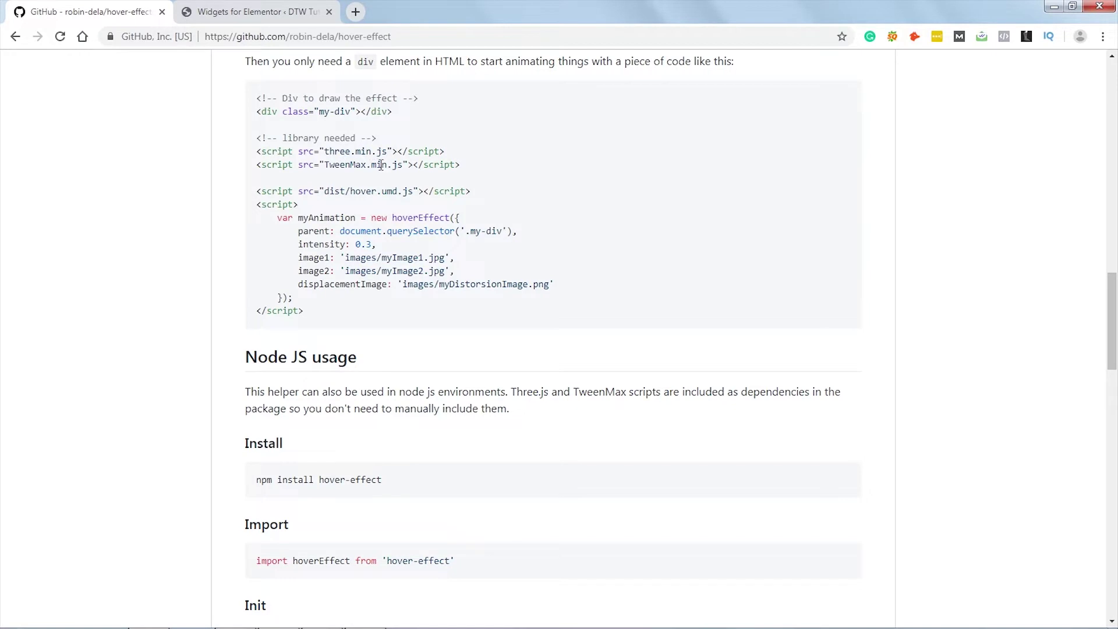
pyautogui.click(260, 13)
pyautogui.moveTo(680, 508); pyautogui.dragTo(680, 448)
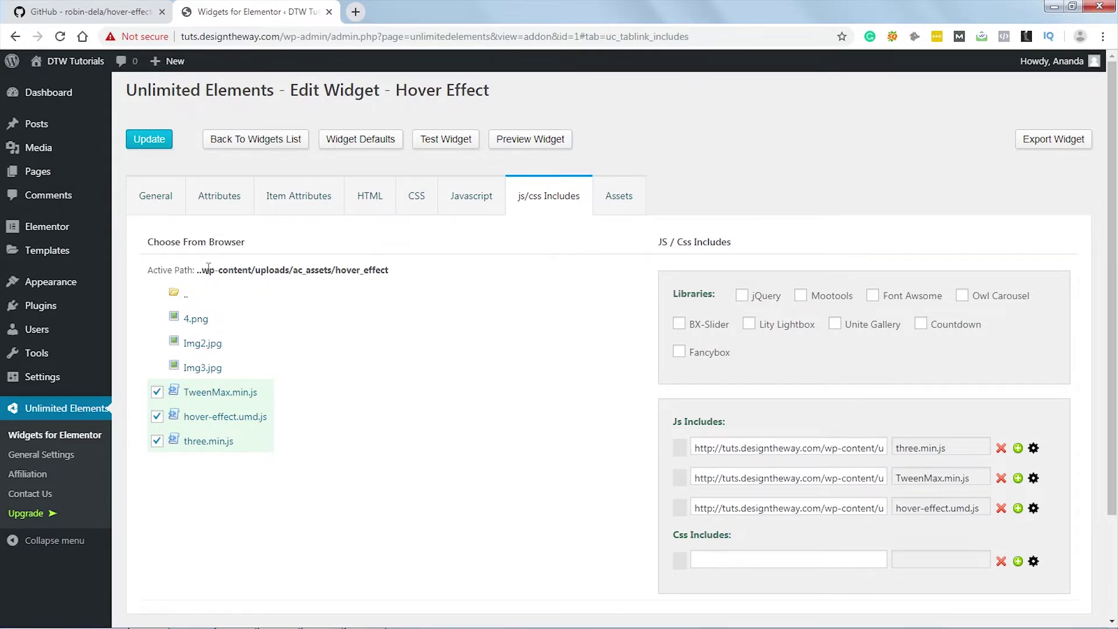
# Step: Replace the image1 path in the widget's JavaScript with the active asset folder path, /wp-content/uploads/ac_assets/hover_effect/
pyautogui.moveTo(204, 270); pyautogui.dragTo(393, 273)
pyautogui.hotkey('ctrl', 'c')
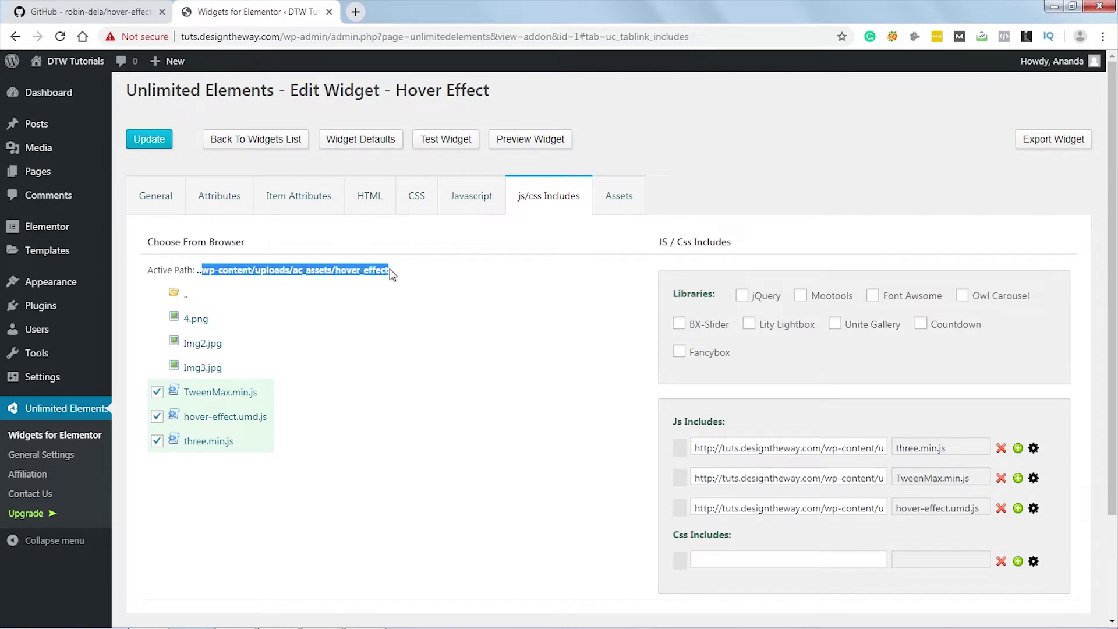
pyautogui.click(467, 204)
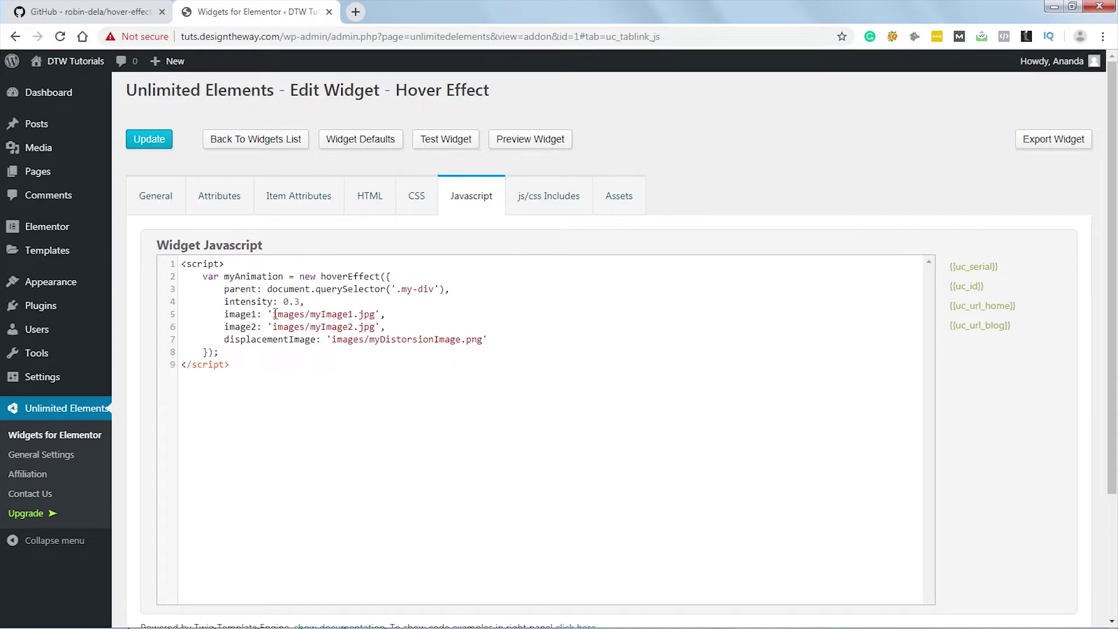
pyautogui.moveTo(275, 314); pyautogui.dragTo(375, 313)
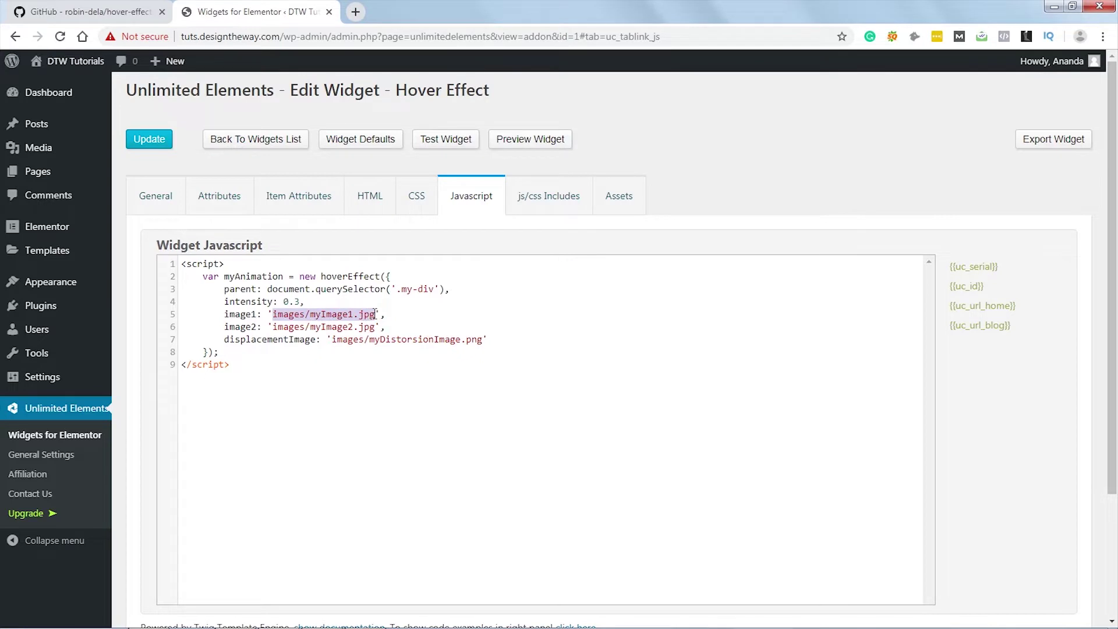
pyautogui.hotkey('ctrl', 'v')
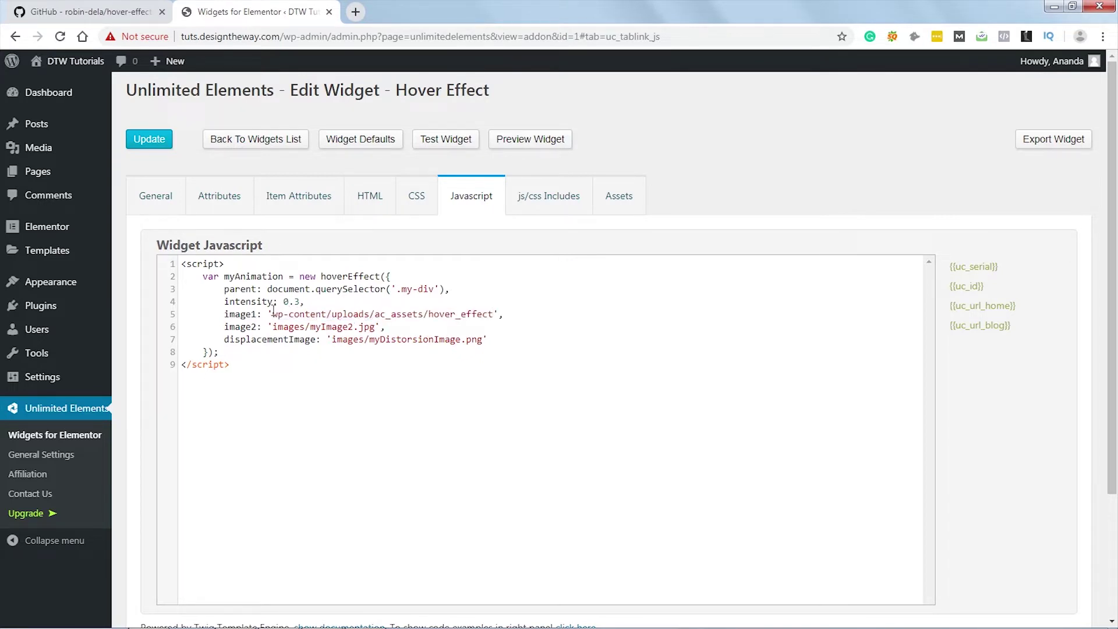
pyautogui.write('/')
pyautogui.click(504, 314)
pyautogui.write('/')
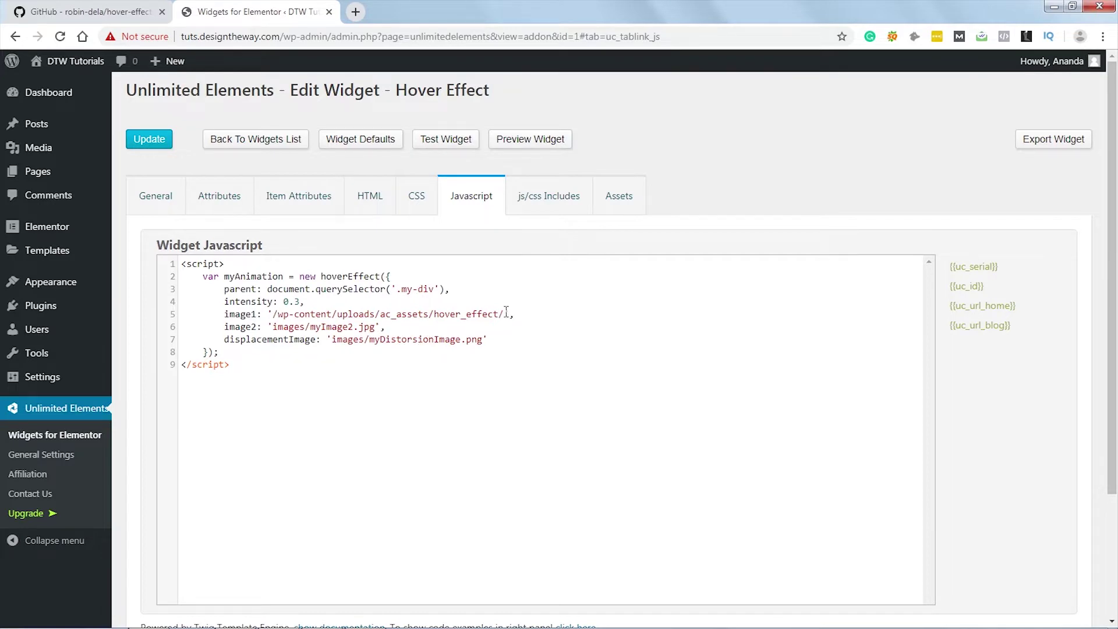
# Step: Append the file name Img2.jpg, copied from the hover_effect assets list, to the image1 path without a line break
pyautogui.click(534, 204)
pyautogui.moveTo(230, 344); pyautogui.dragTo(186, 352)
pyautogui.hotkey('ctrl', 'c')
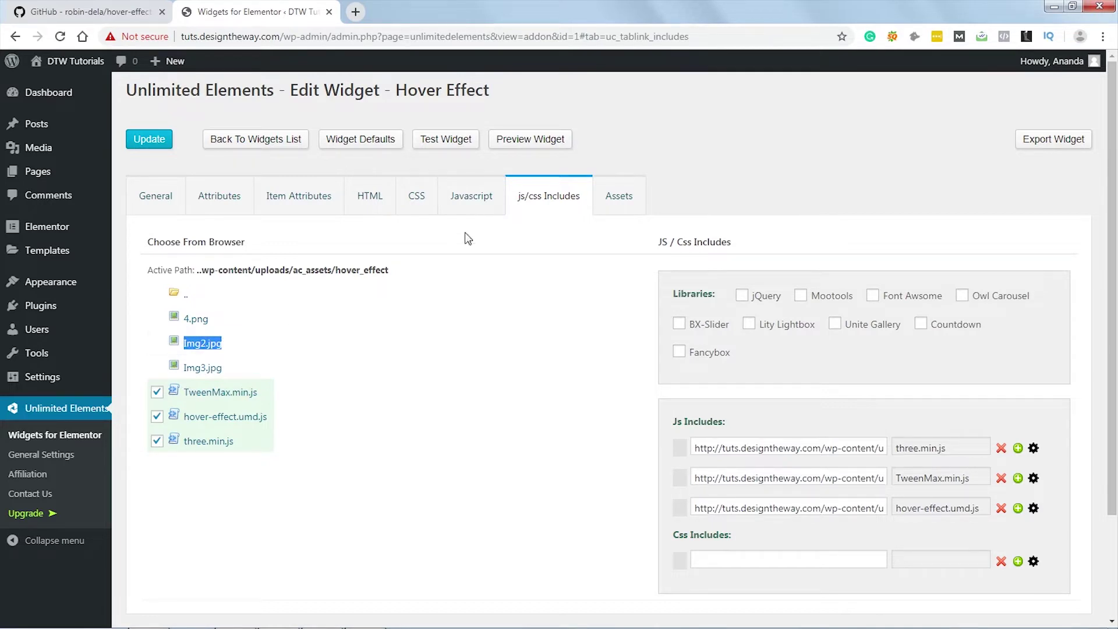
pyautogui.click(466, 195)
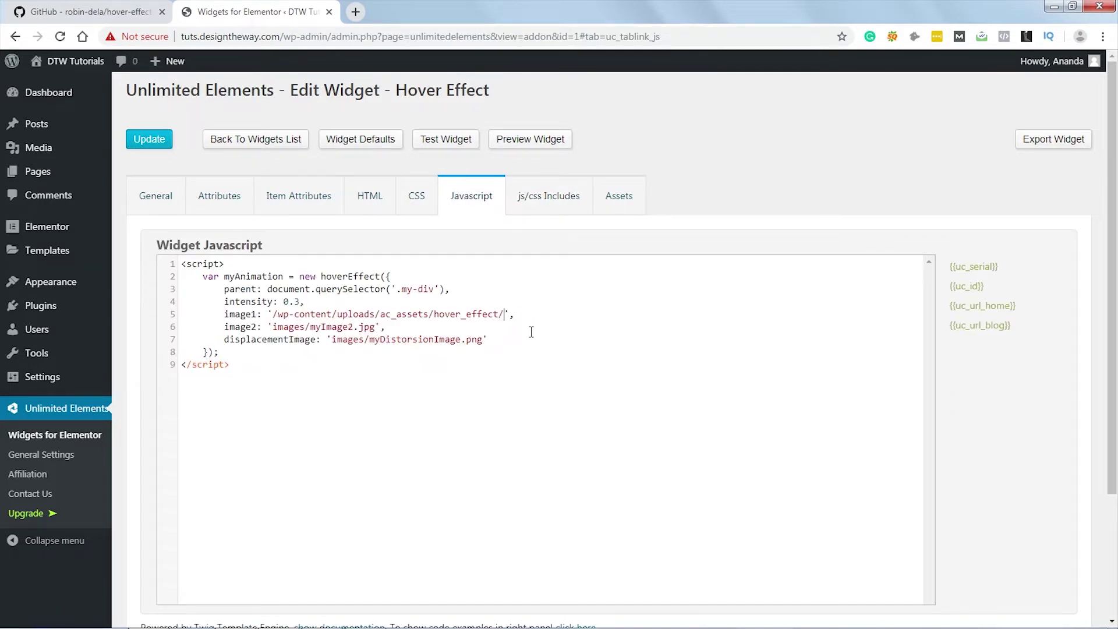
pyautogui.hotkey('ctrl', 'v')
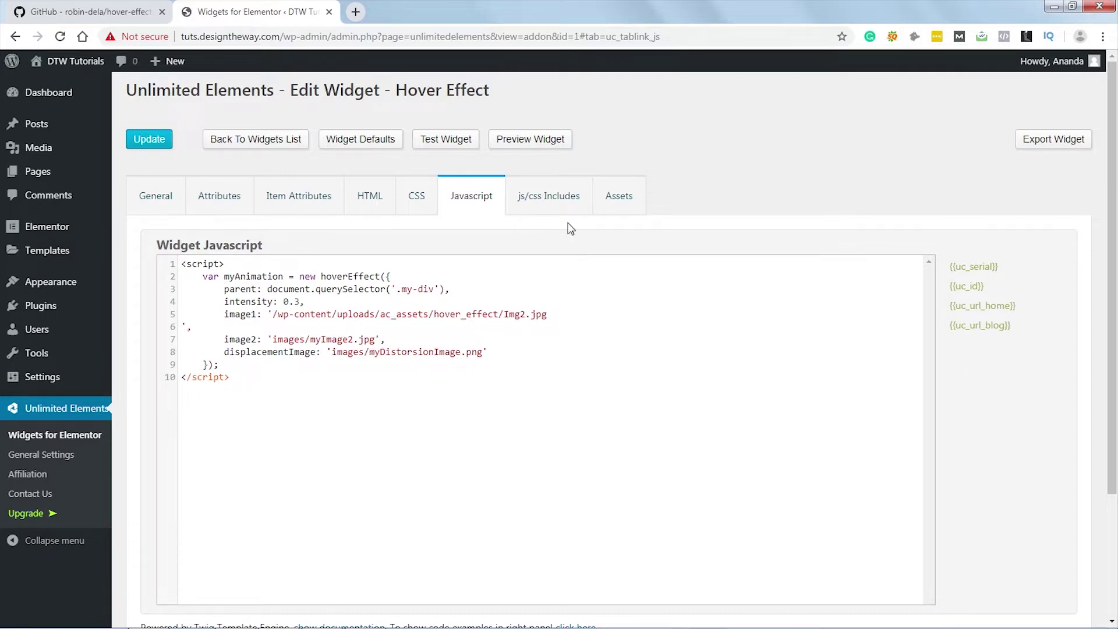
pyautogui.press('BackSpace')
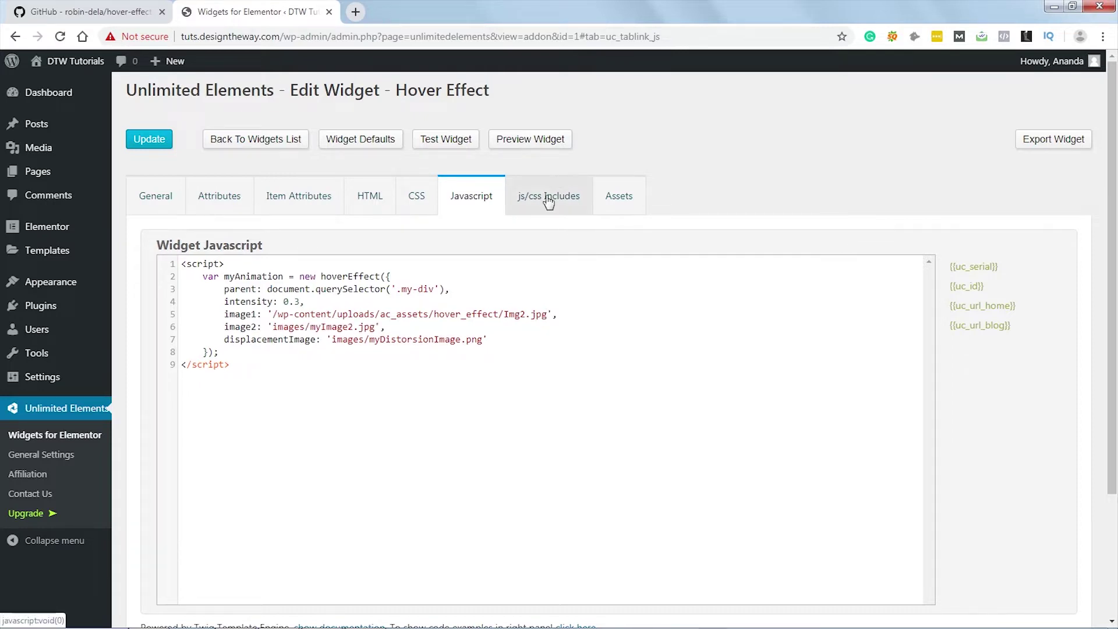
# Step: Set image2 in the widget's JavaScript to /wp-content/uploads/ac_assets/hover_effect/Img3.jpg, reusing the image1 path
pyautogui.moveTo(272, 314); pyautogui.dragTo(549, 315)
pyautogui.hotkey('ctrl', 'c')
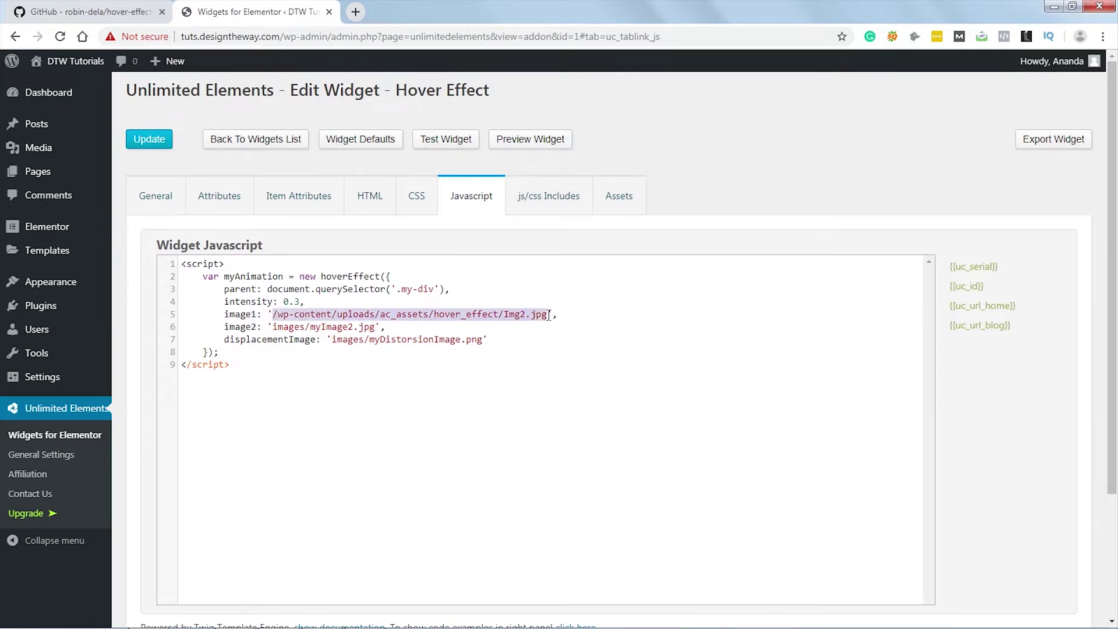
pyautogui.moveTo(273, 327); pyautogui.dragTo(374, 322)
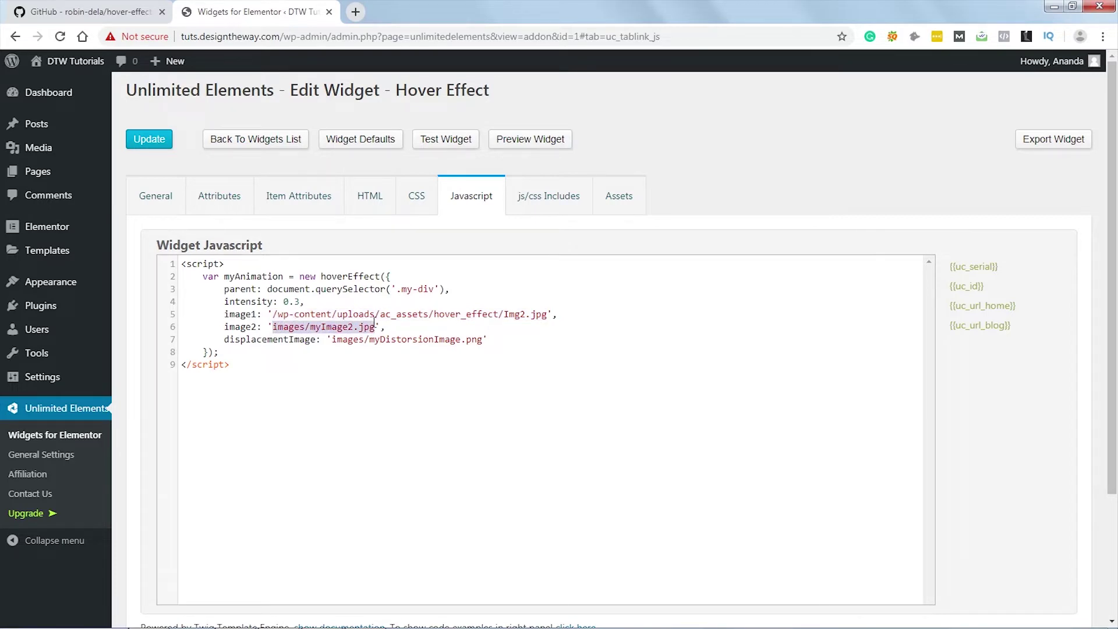
pyautogui.hotkey('ctrl', 'v')
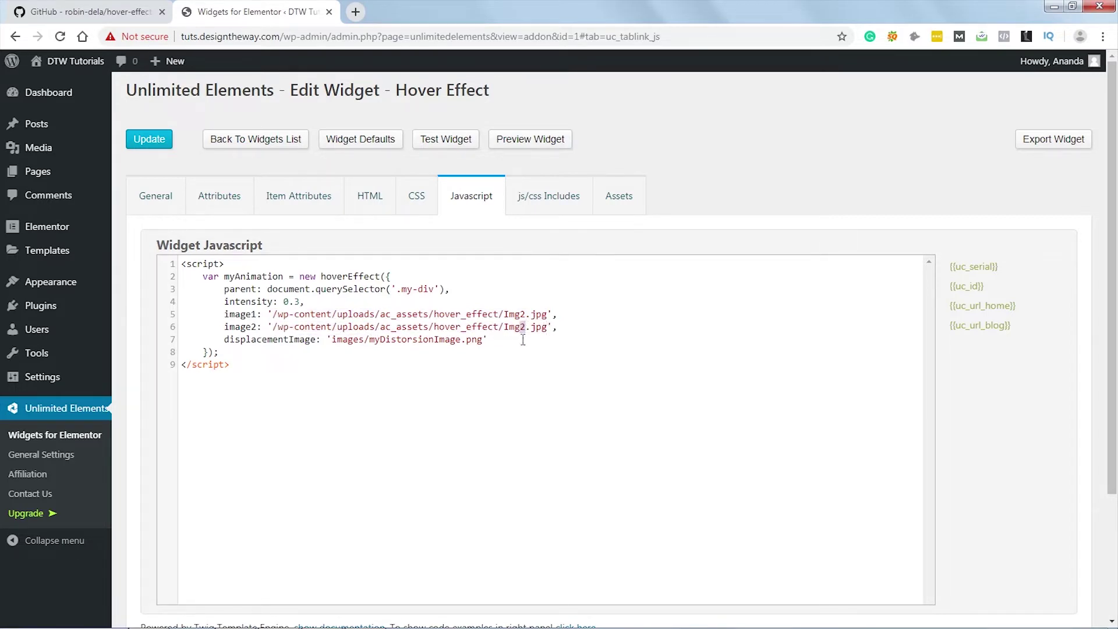
pyautogui.write('3')
# Step: Set displacementImage to /wp-content/uploads/ac_assets/hover_effect/4.png, copying the file name from the hover_effect assets list
pyautogui.moveTo(332, 340); pyautogui.dragTo(484, 340)
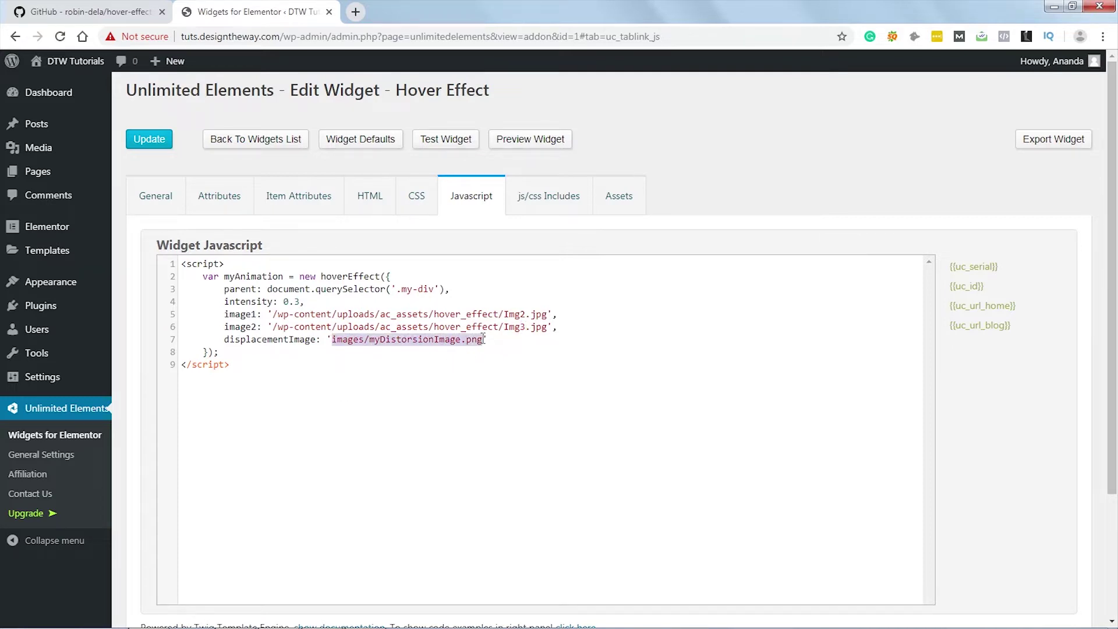
pyautogui.hotkey('ctrl', 'v')
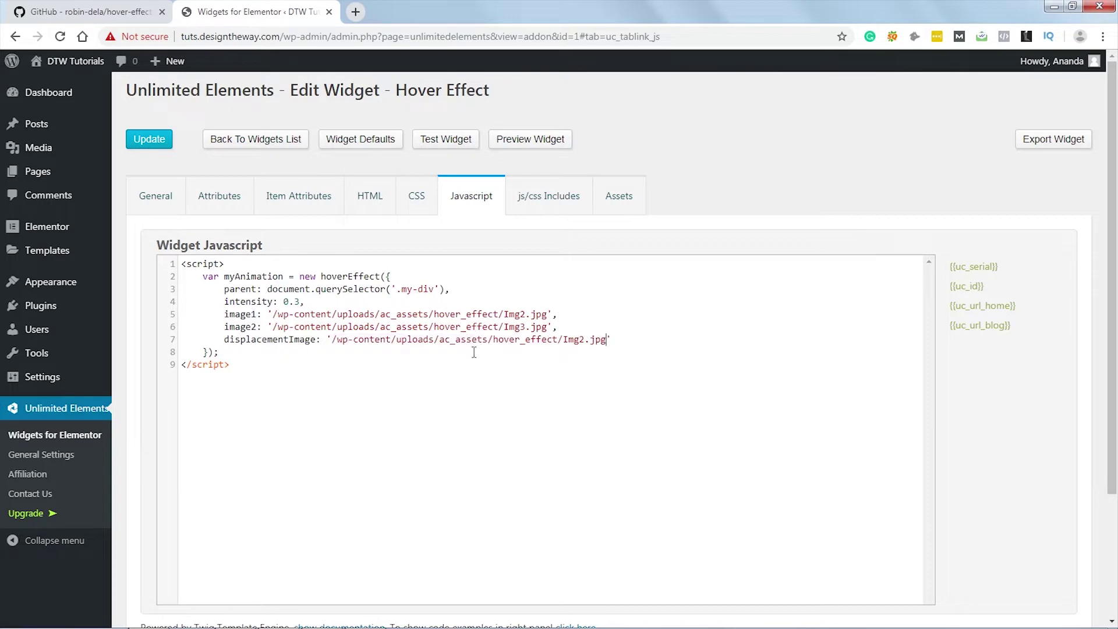
pyautogui.click(553, 204)
pyautogui.moveTo(206, 325); pyautogui.dragTo(186, 327)
pyautogui.hotkey('ctrl', 'c')
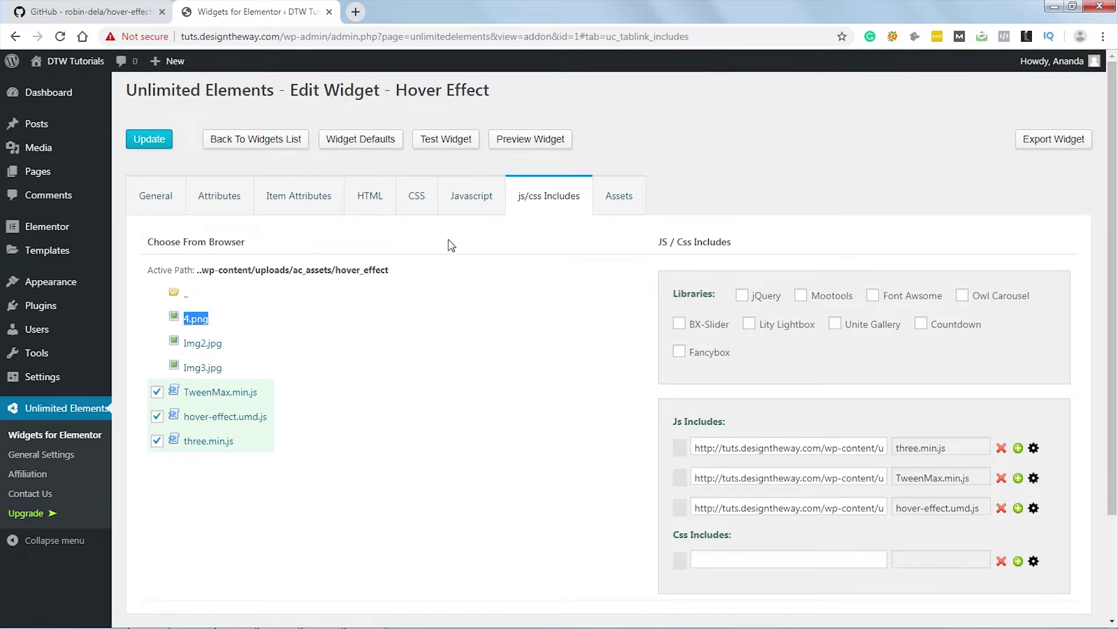
pyautogui.click(462, 196)
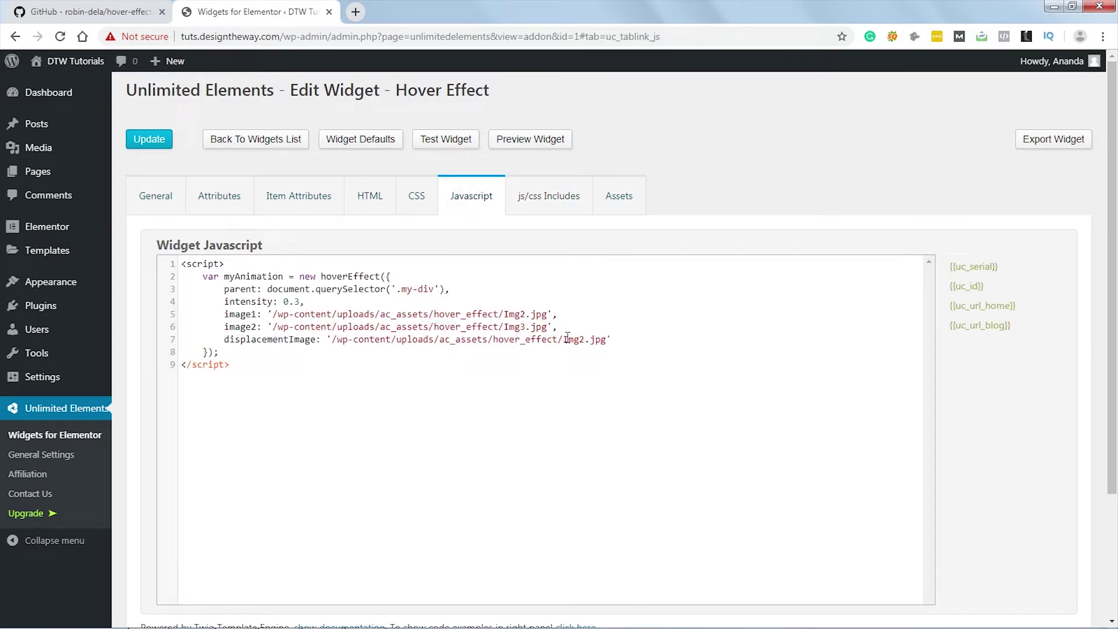
pyautogui.moveTo(564, 339); pyautogui.dragTo(606, 339)
pyautogui.hotkey('ctrl', 'v')
pyautogui.press('BackSpace')
# Step: Check the GitHub usage example and copy the my-div class name from the widget's HTML
pyautogui.click(369, 201)
pyautogui.moveTo(245, 265); pyautogui.dragTo(279, 267)
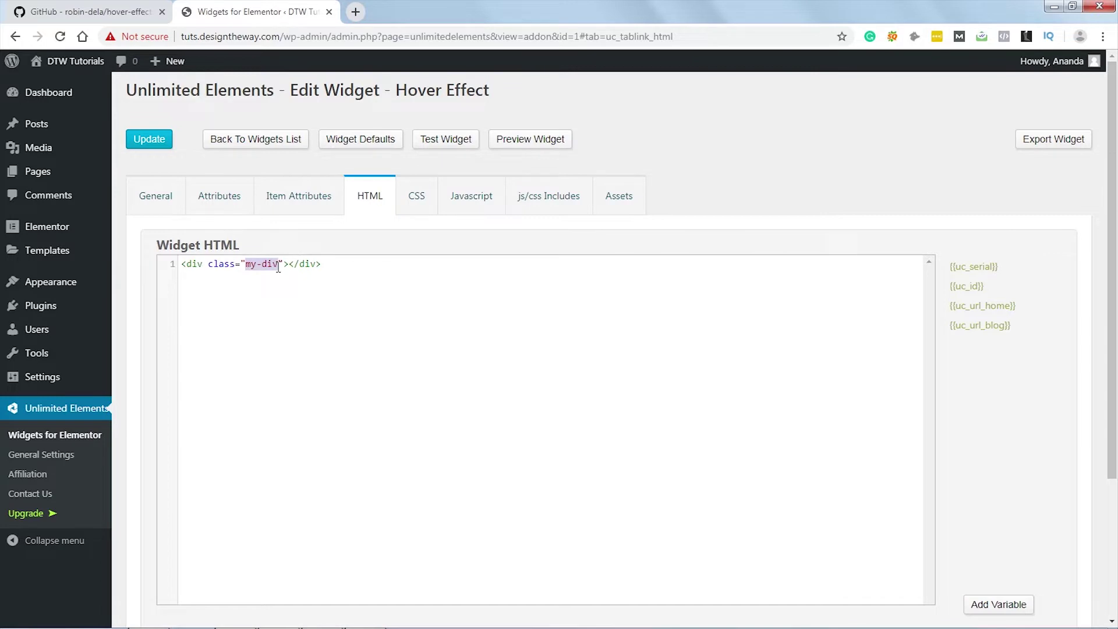
pyautogui.click(282, 321)
pyautogui.hotkey('ctrl', 'Tab')
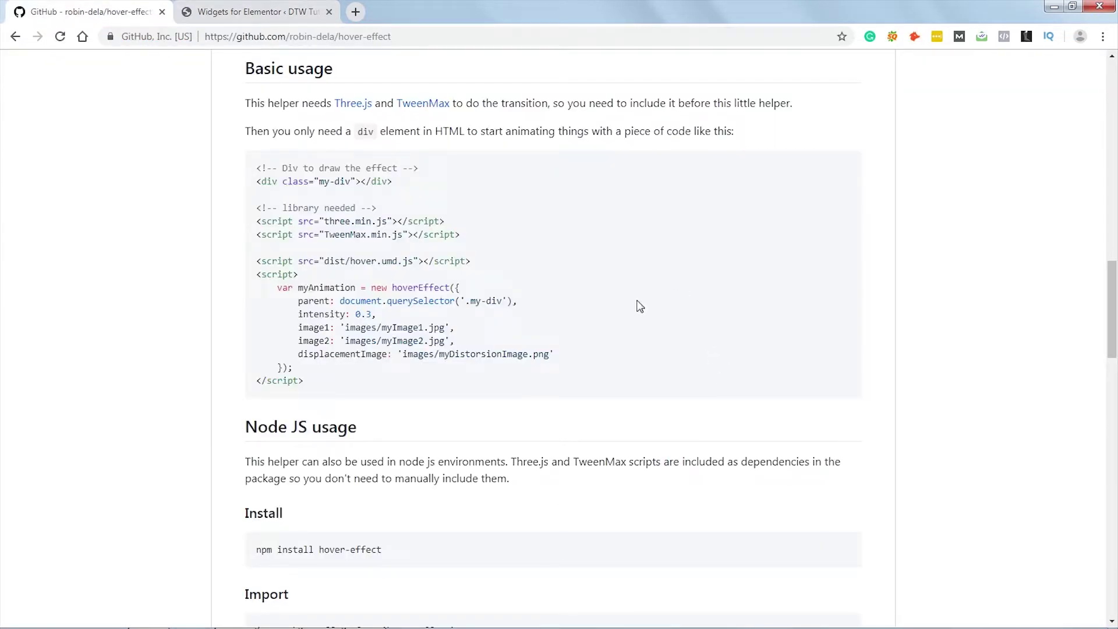
pyautogui.click(314, 13)
pyautogui.moveTo(246, 264); pyautogui.dragTo(280, 264)
pyautogui.hotkey('ctrl', 'c')
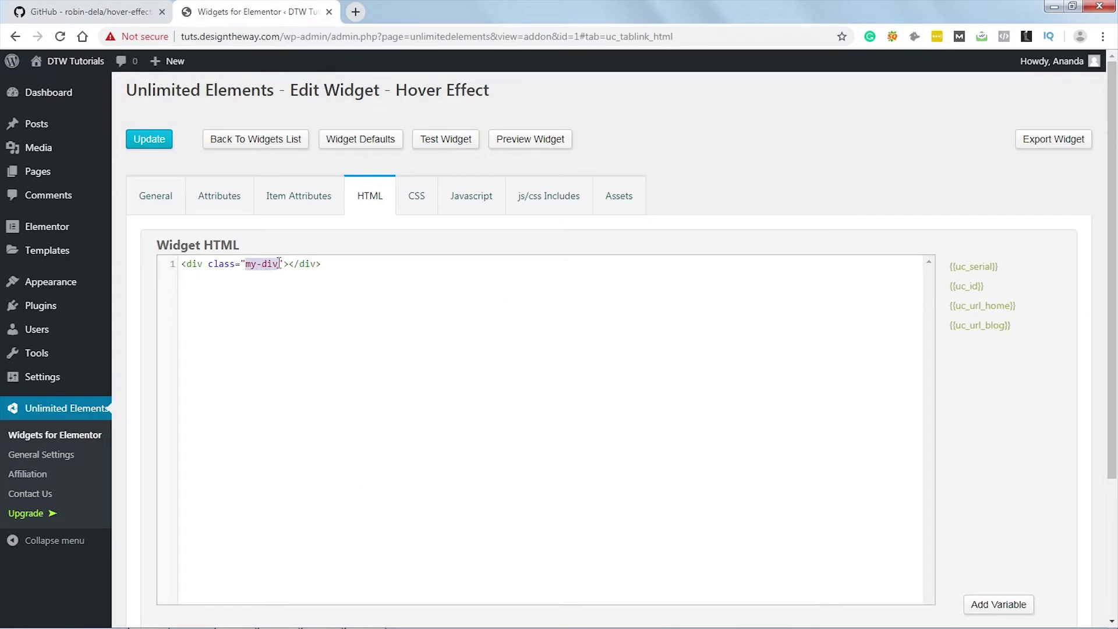
# Step: Add a .my-div rule with height:500px; to the widget's CSS and update the widget
pyautogui.click(417, 205)
pyautogui.click(212, 273)
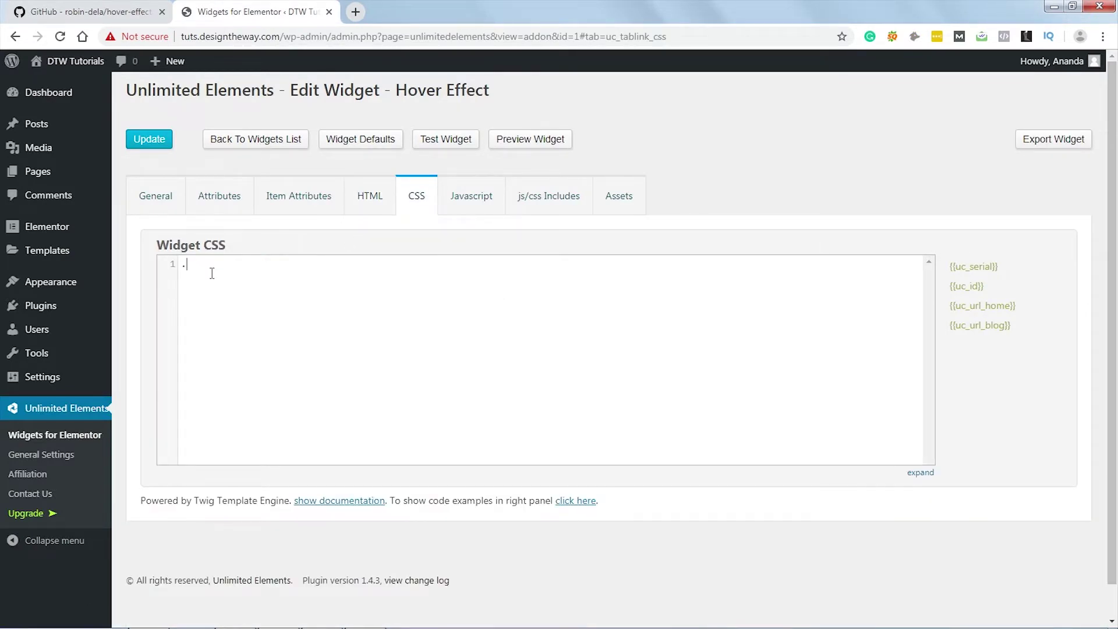
pyautogui.write('.')
pyautogui.hotkey('ctrl', 'v')
pyautogui.write('height:500px')
pyautogui.click(149, 142)
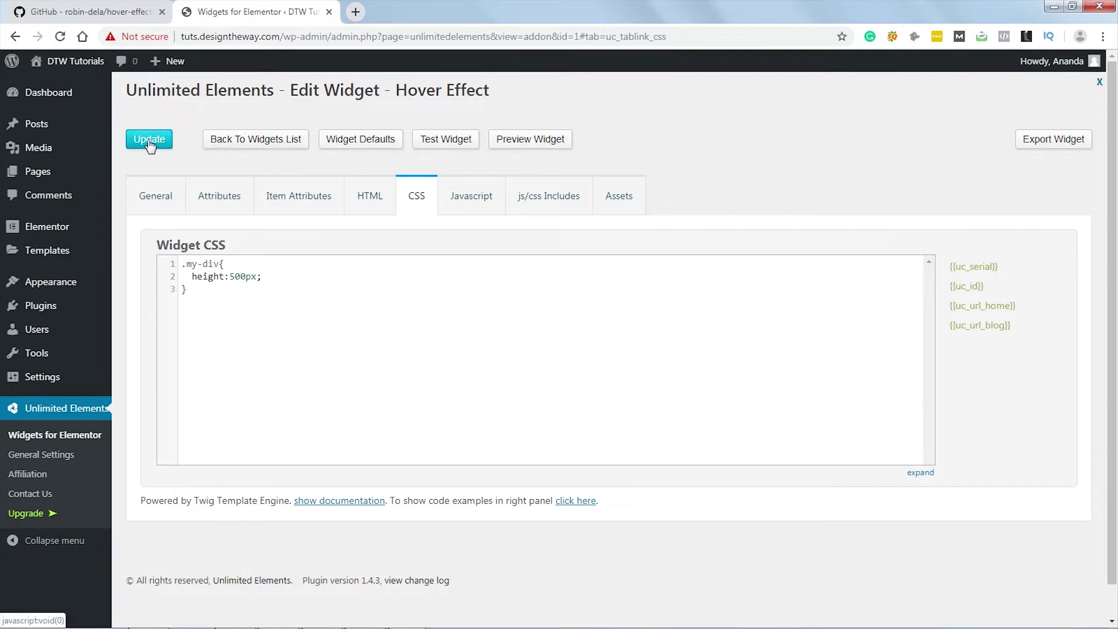
pyautogui.click(150, 146)
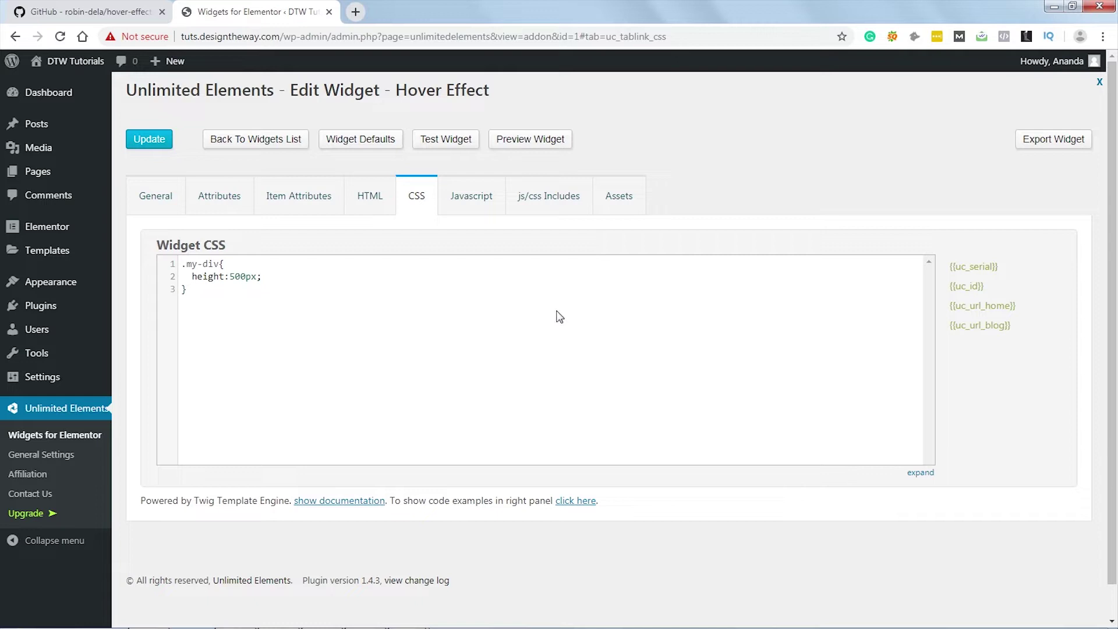
# Step: Open the site's pages list in a new browser tab and edit the Shoe Shop page with Elementor
pyautogui.moveTo(39, 175)
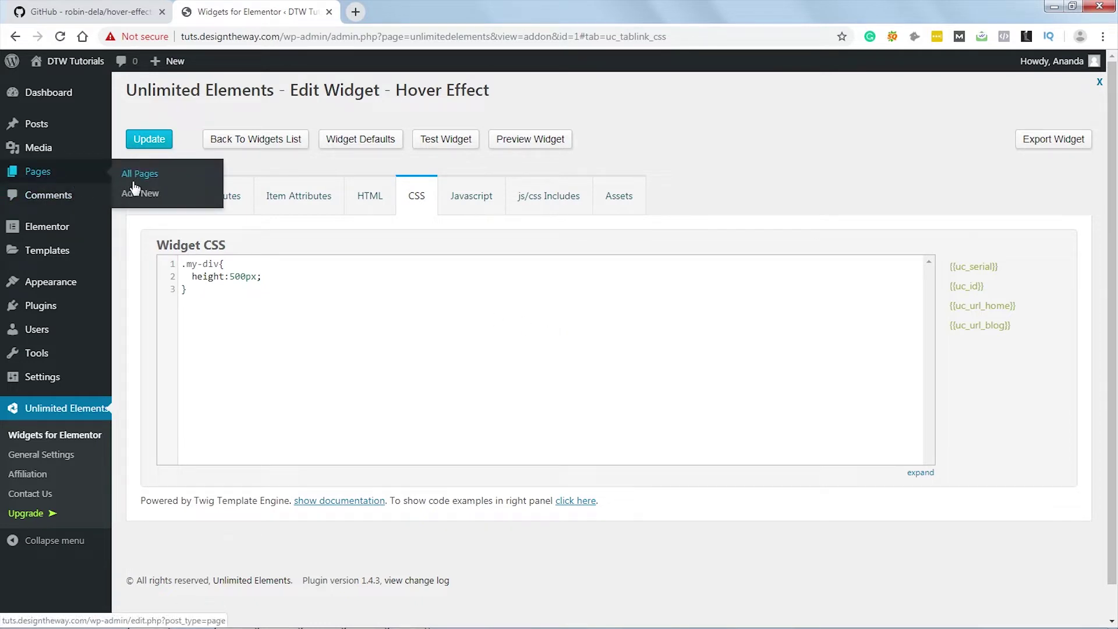
pyautogui.middleClick(140, 176)
pyautogui.click(425, 10)
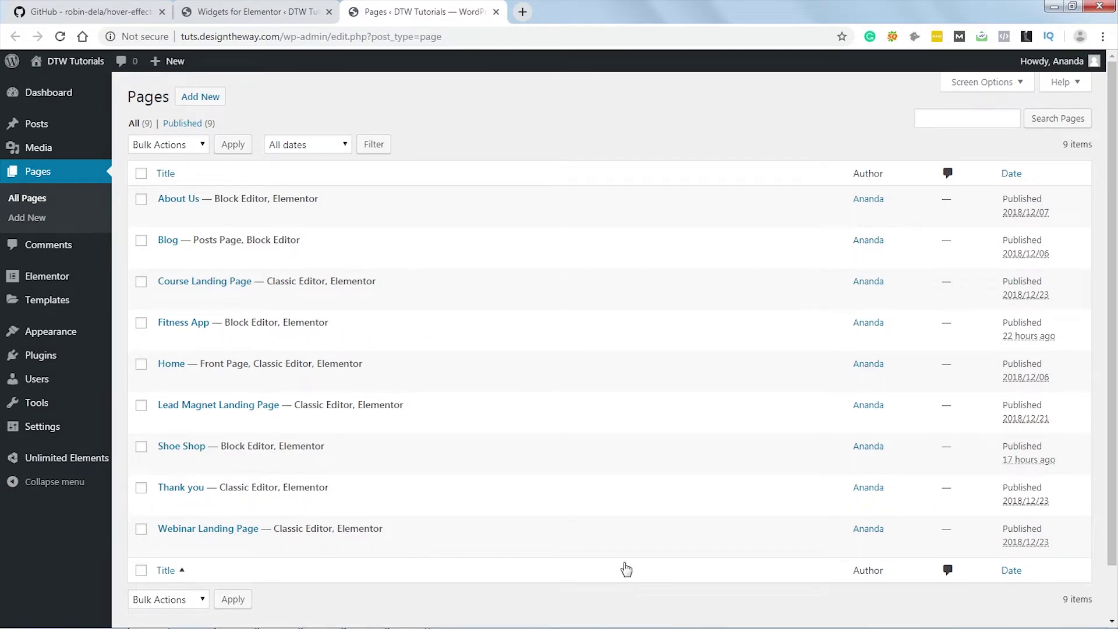
pyautogui.moveTo(472, 449)
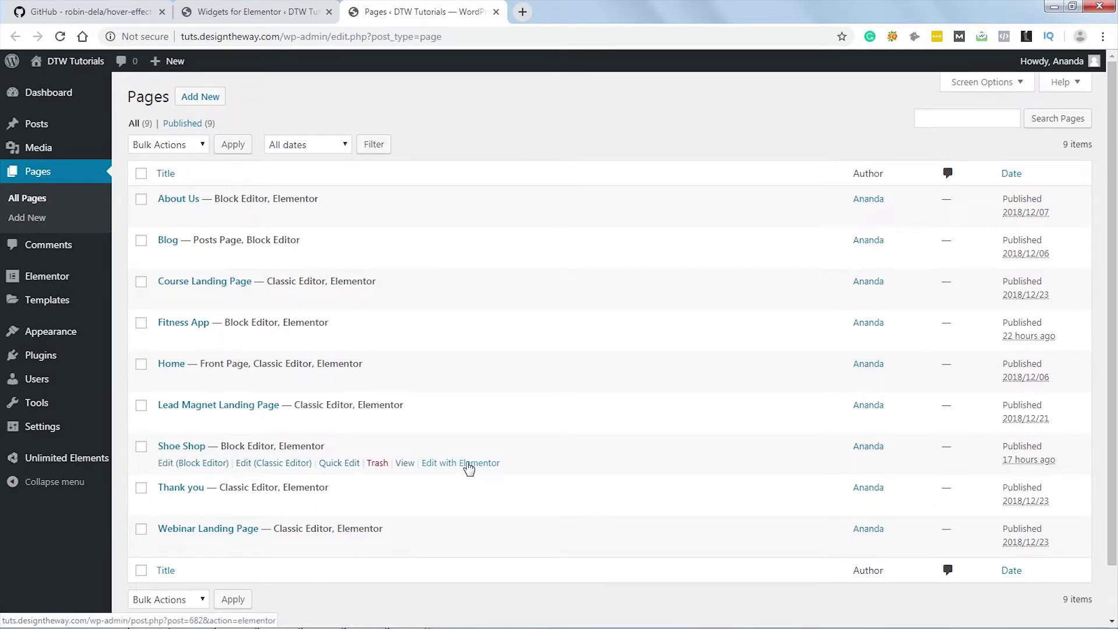
pyautogui.click(469, 466)
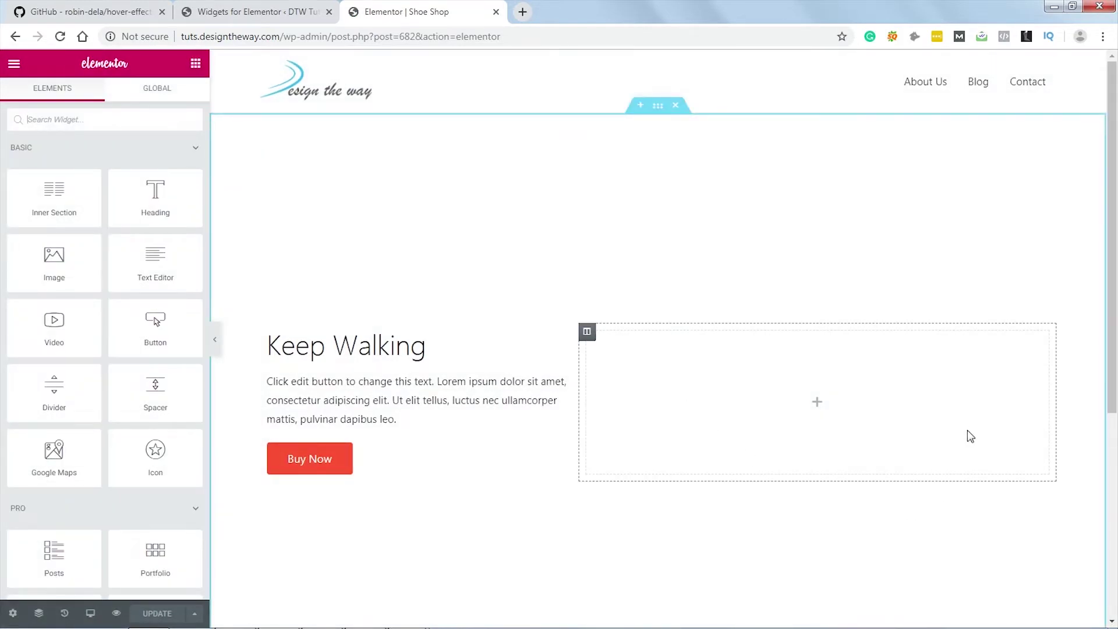
# Step: Add the Hover Effect widget from Unlimited Elements to the empty column beside the Keep Walking text
pyautogui.scroll(-8, 143, 251)
pyautogui.scroll(-15, 143, 252)
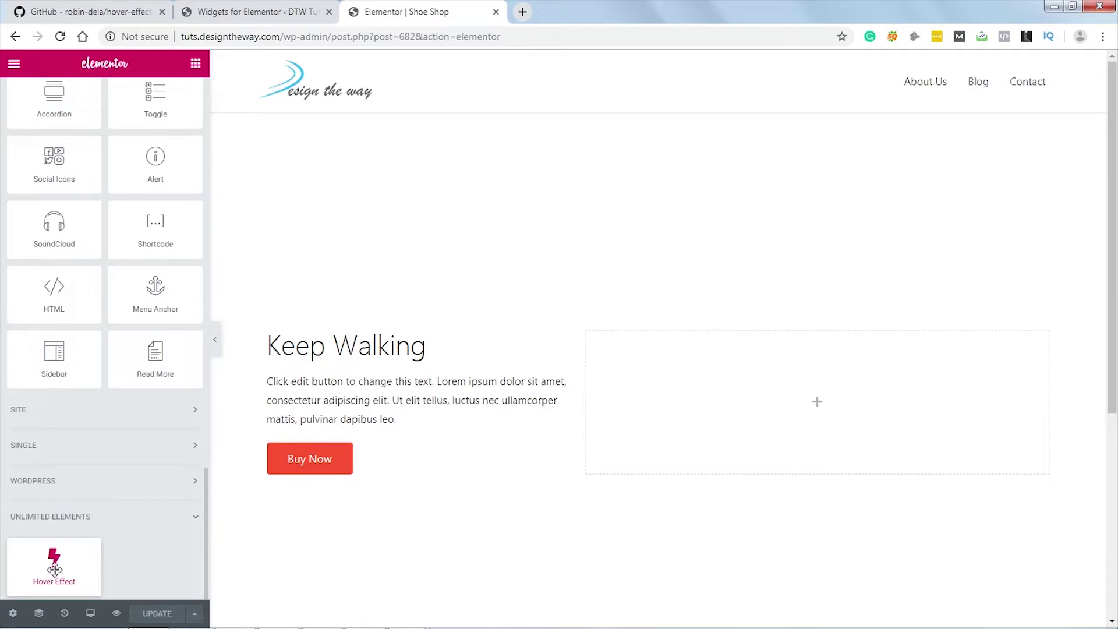
pyautogui.moveTo(48, 572); pyautogui.dragTo(799, 392)
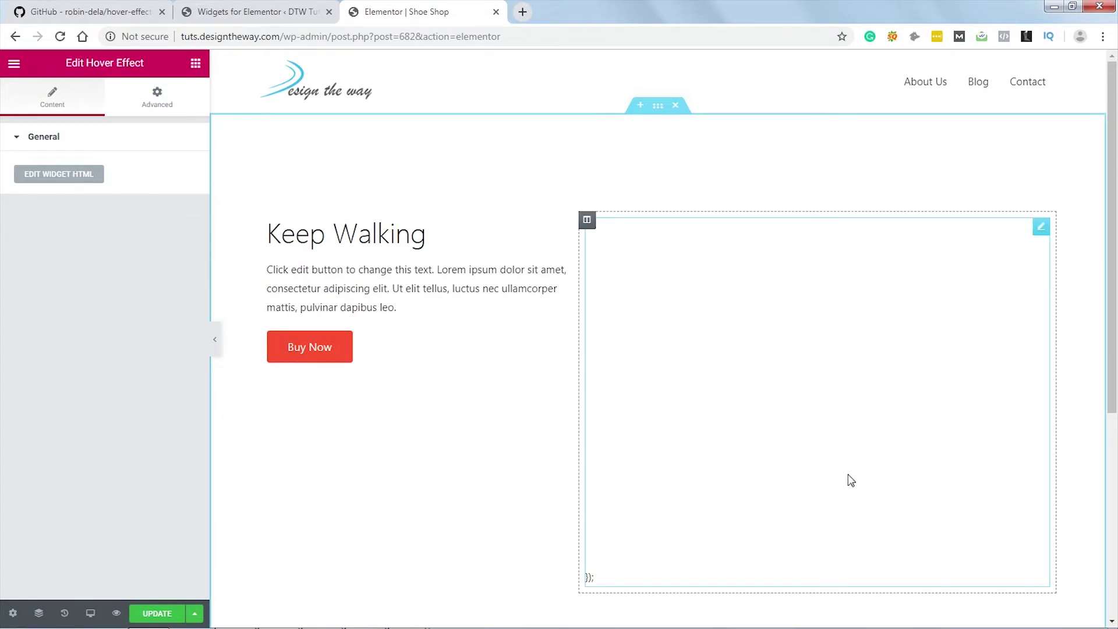
# Step: Return to the Hover Effect widget's JavaScript and delete the opening and closing script tags with their empty lines
pyautogui.click(272, 11)
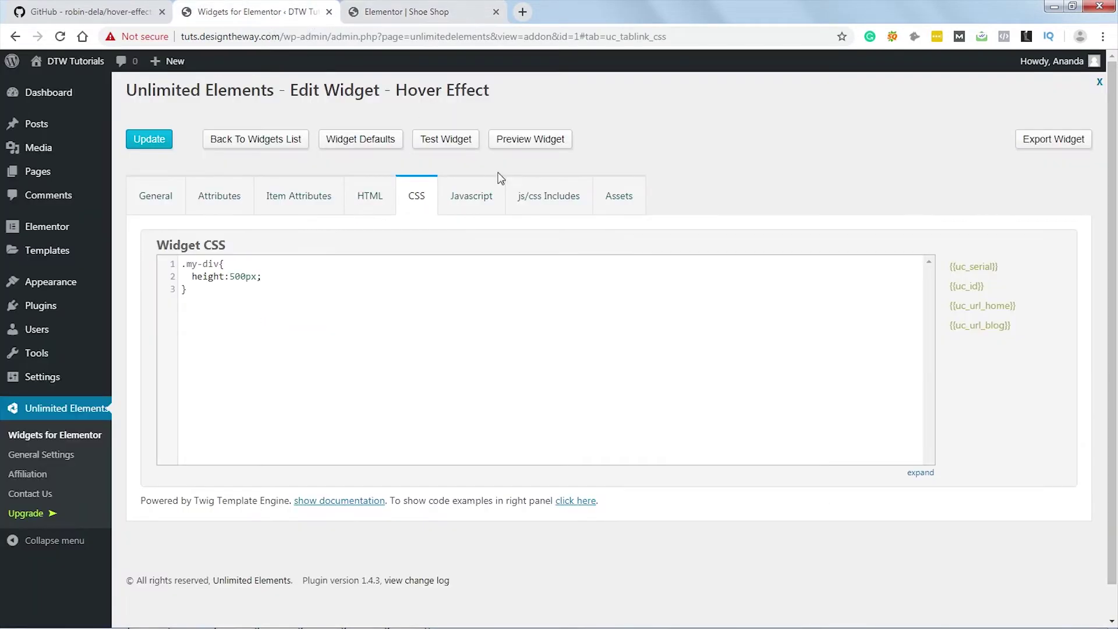
pyautogui.click(476, 204)
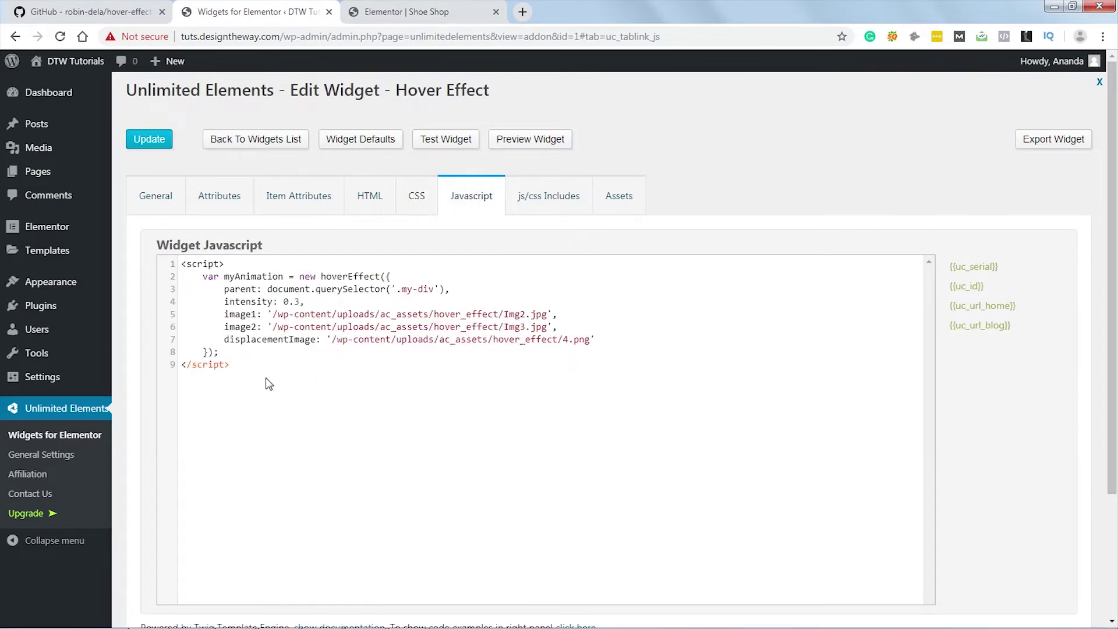
pyautogui.moveTo(229, 264); pyautogui.dragTo(181, 264)
pyautogui.press('BackSpace')
pyautogui.press('Delete')
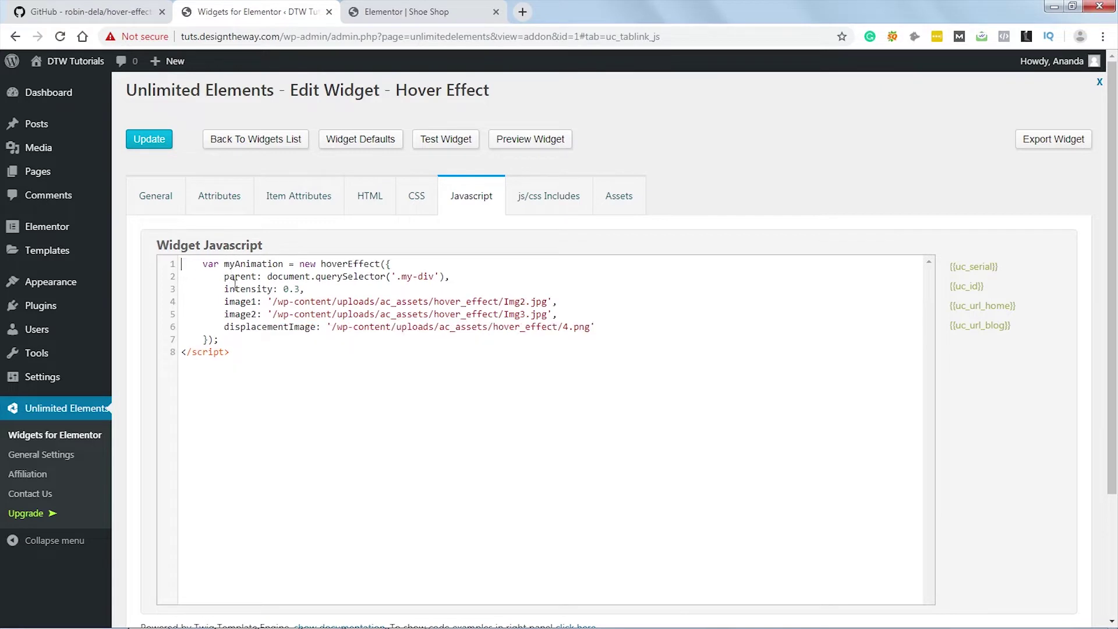
pyautogui.moveTo(233, 347); pyautogui.dragTo(181, 352)
pyautogui.press('BackSpace')
pyautogui.press('BackSpace')
# Step: Outdent the whole hoverEffect code block and update the widget
pyautogui.moveTo(205, 262); pyautogui.dragTo(230, 338)
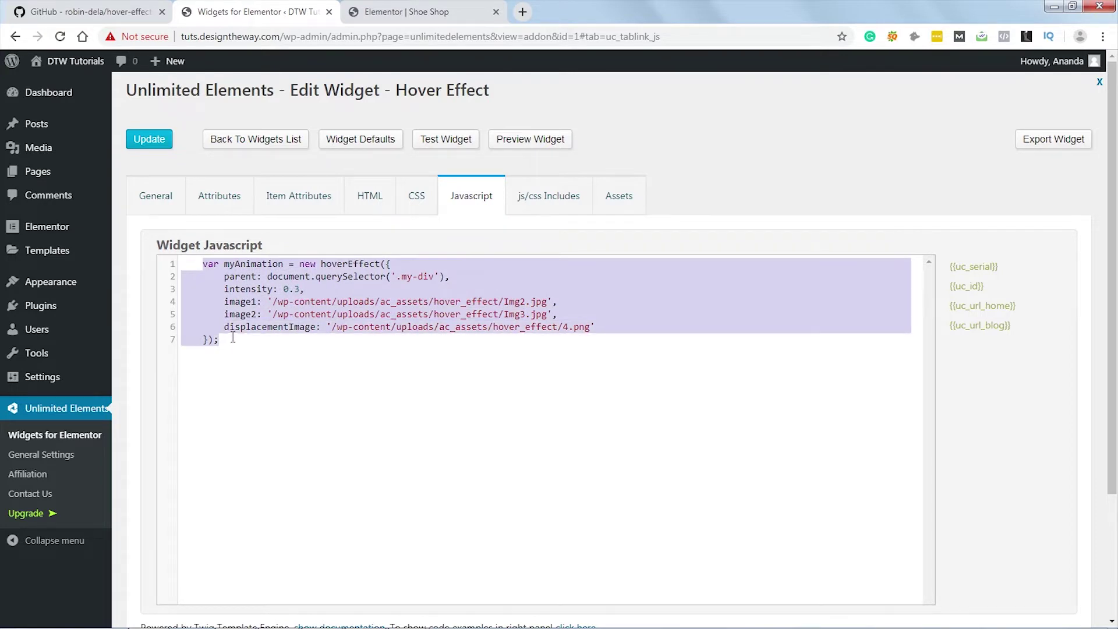
pyautogui.hotkey('shift', 'Tab')
pyautogui.click(262, 372)
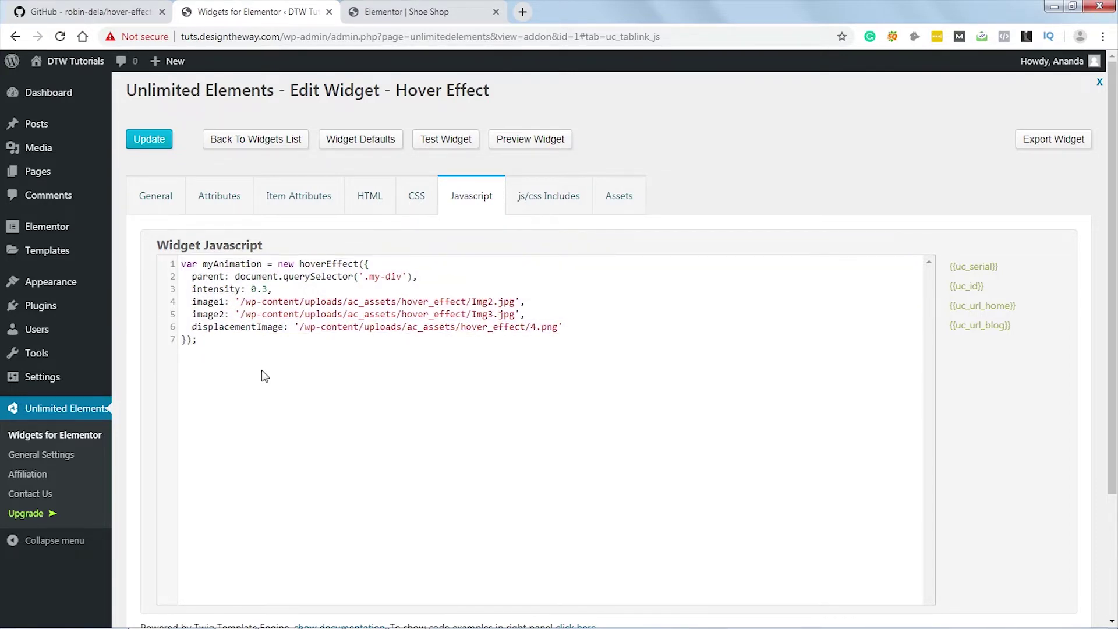
pyautogui.click(149, 138)
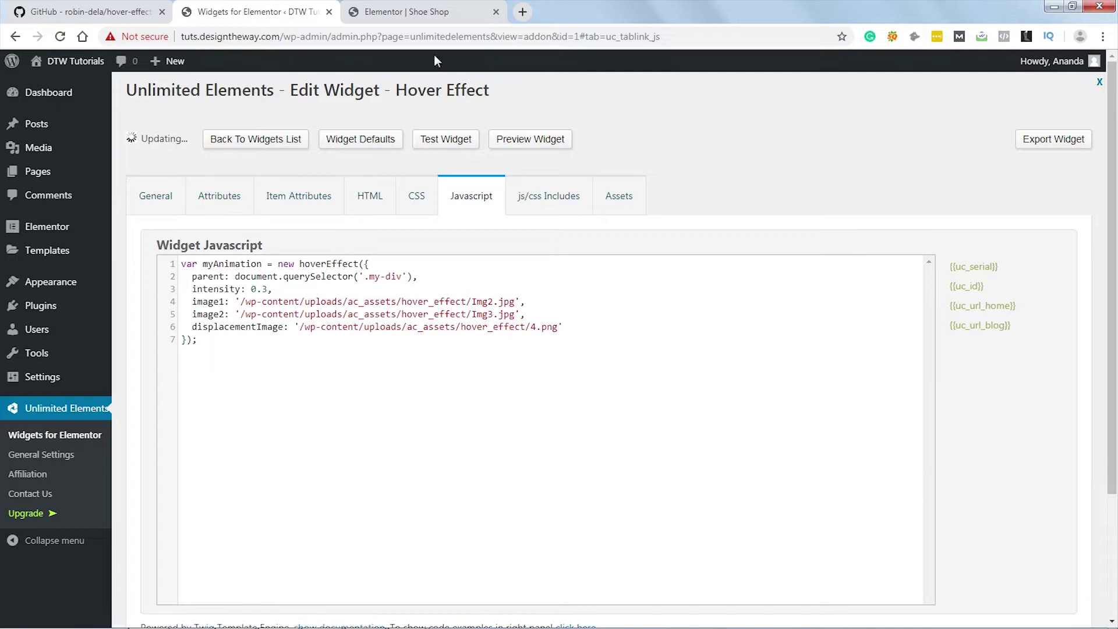
# Step: Reload the Shoe Shop page in the Elementor editor and test the hover effect on the image beside the Keep Walking text
pyautogui.click(408, 13)
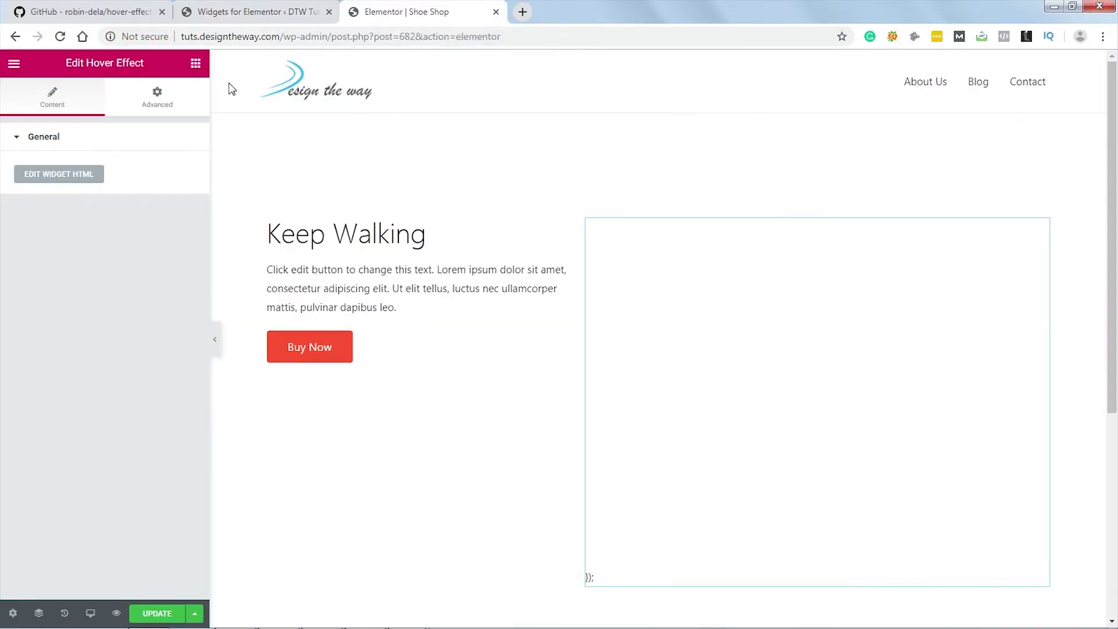
pyautogui.click(59, 36)
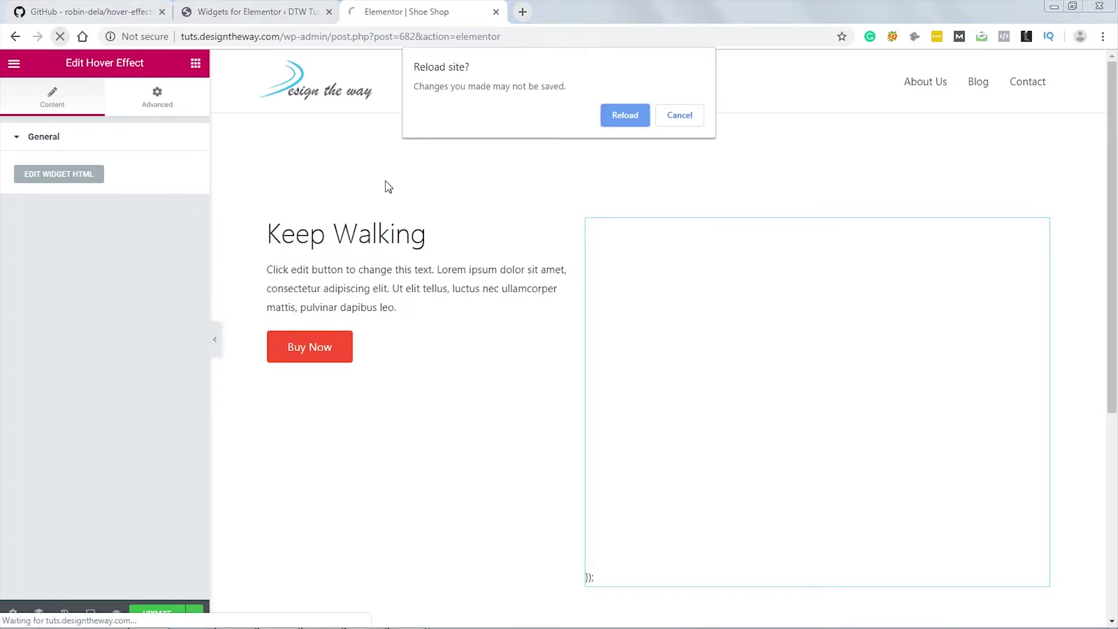
pyautogui.click(619, 121)
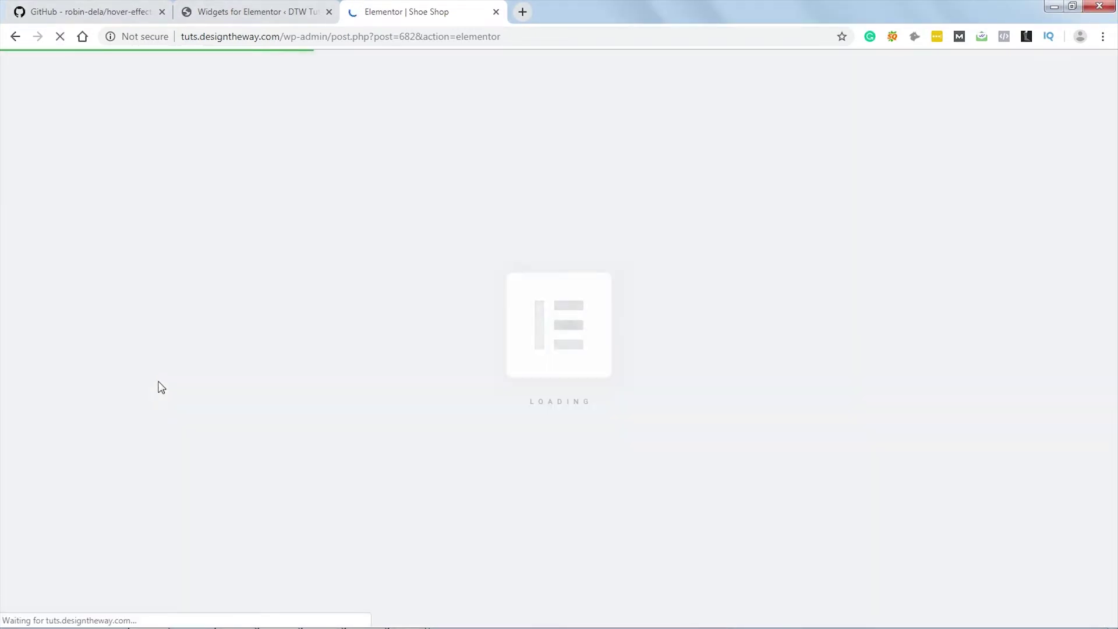
pyautogui.scroll(-8, 171, 367)
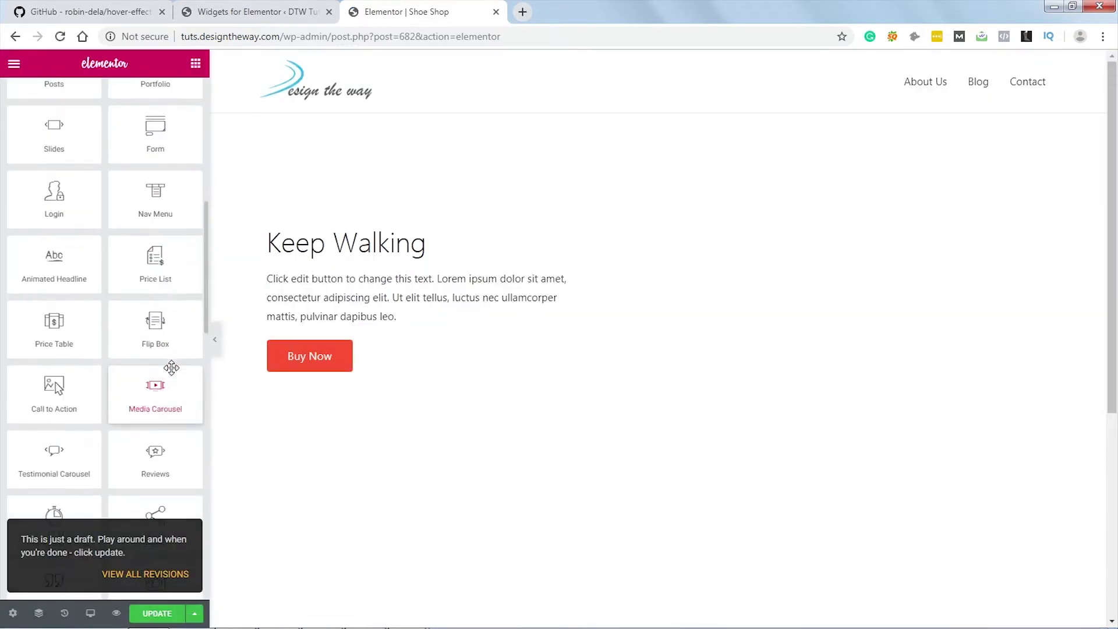
pyautogui.scroll(-15, 172, 368)
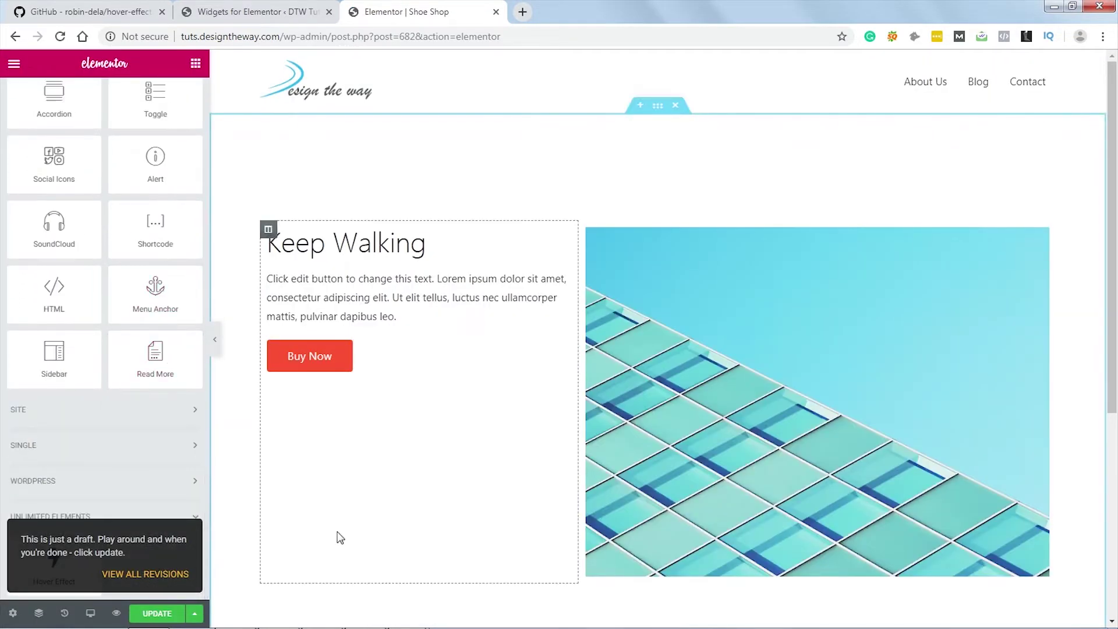
pyautogui.moveTo(840, 455)
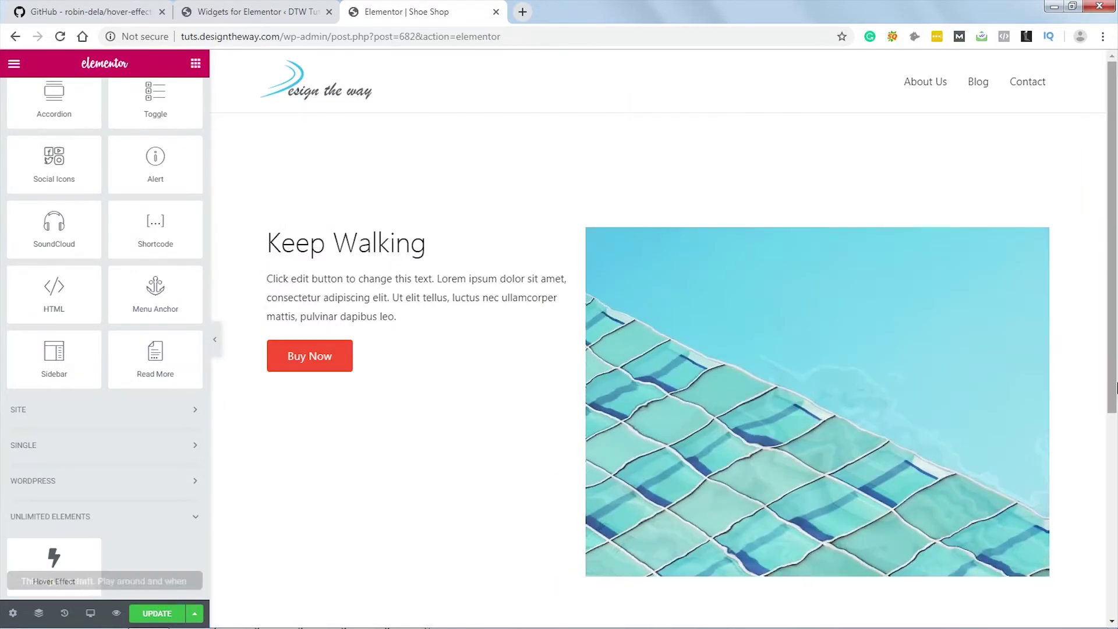
pyautogui.click(926, 330)
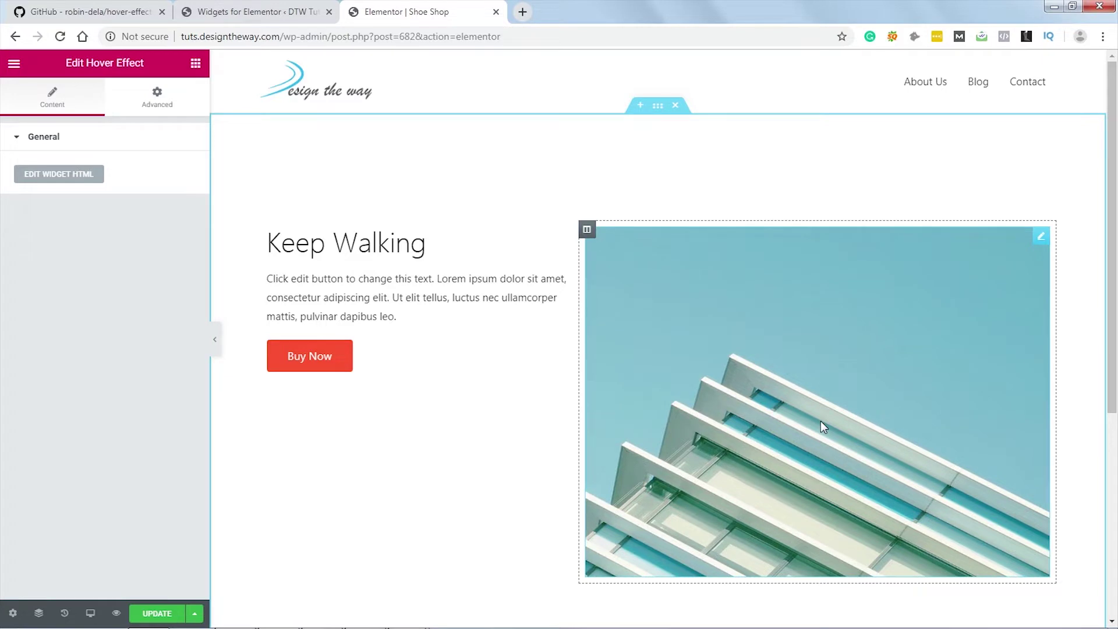
# Step: Return to the Hover Effect widget's JavaScript and review the hard-coded paths of image1, image2 and displacementImage
pyautogui.click(260, 14)
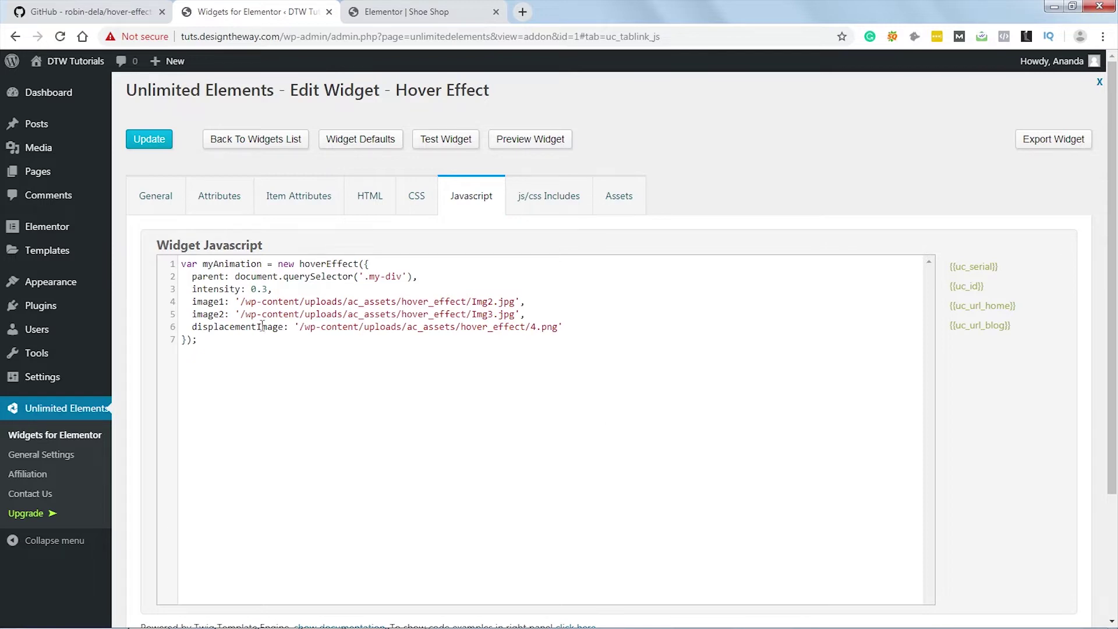
pyautogui.moveTo(241, 301); pyautogui.dragTo(515, 302)
pyautogui.moveTo(246, 314); pyautogui.dragTo(515, 315)
pyautogui.moveTo(303, 327); pyautogui.dragTo(574, 326)
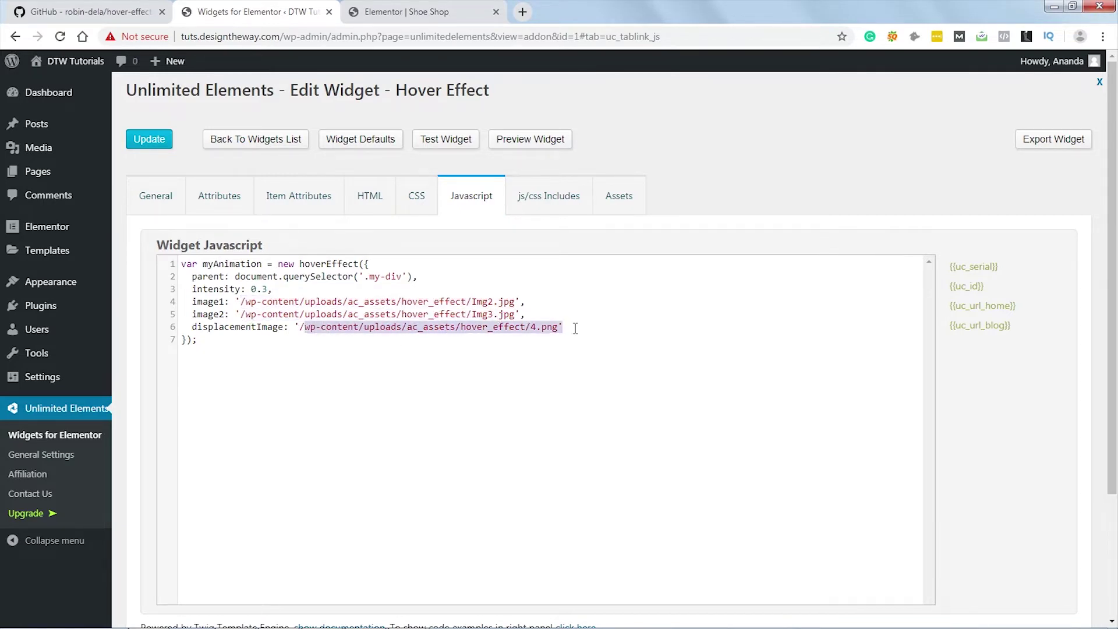
pyautogui.click(628, 353)
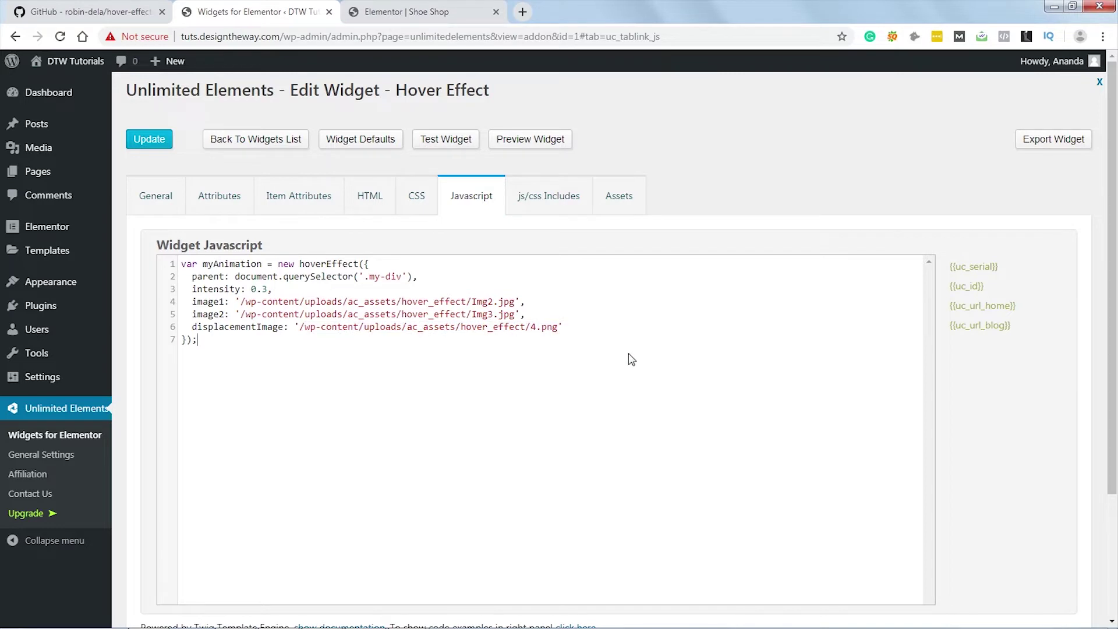
# Step: Add an Image attribute titled Image 1 to the Hover Effect widget, with Img2.jpg as its default image
pyautogui.click(219, 196)
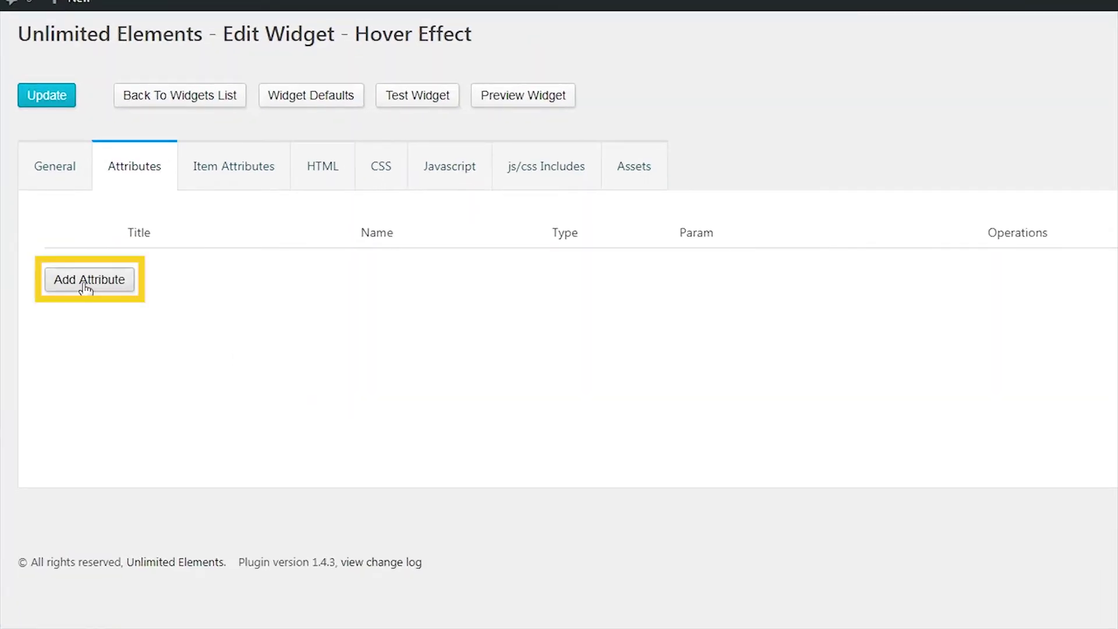
pyautogui.click(85, 283)
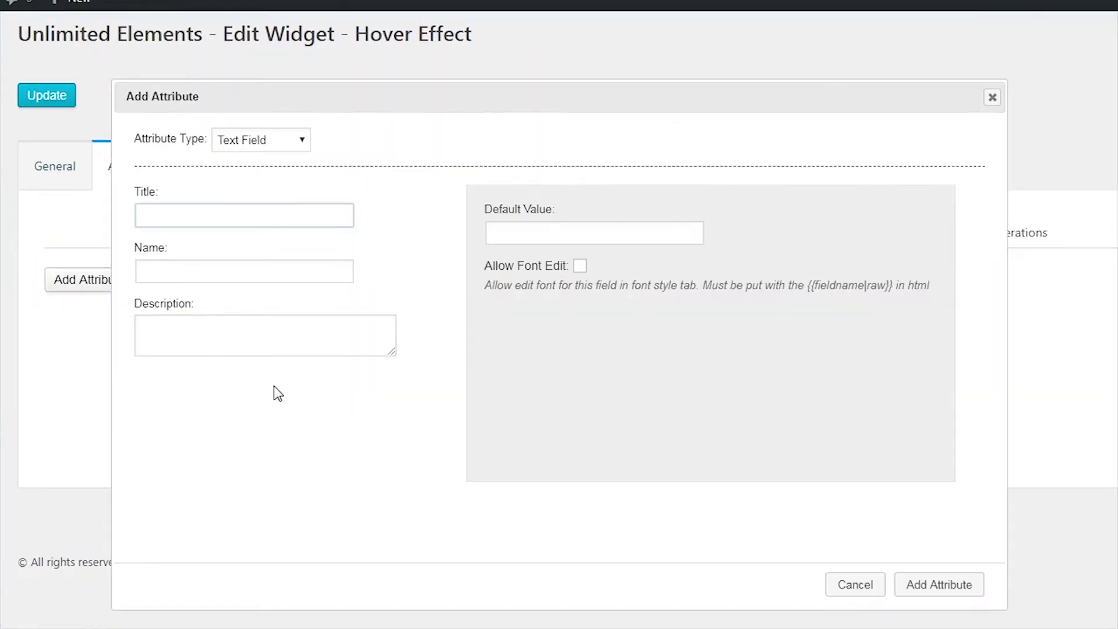
pyautogui.click(282, 141)
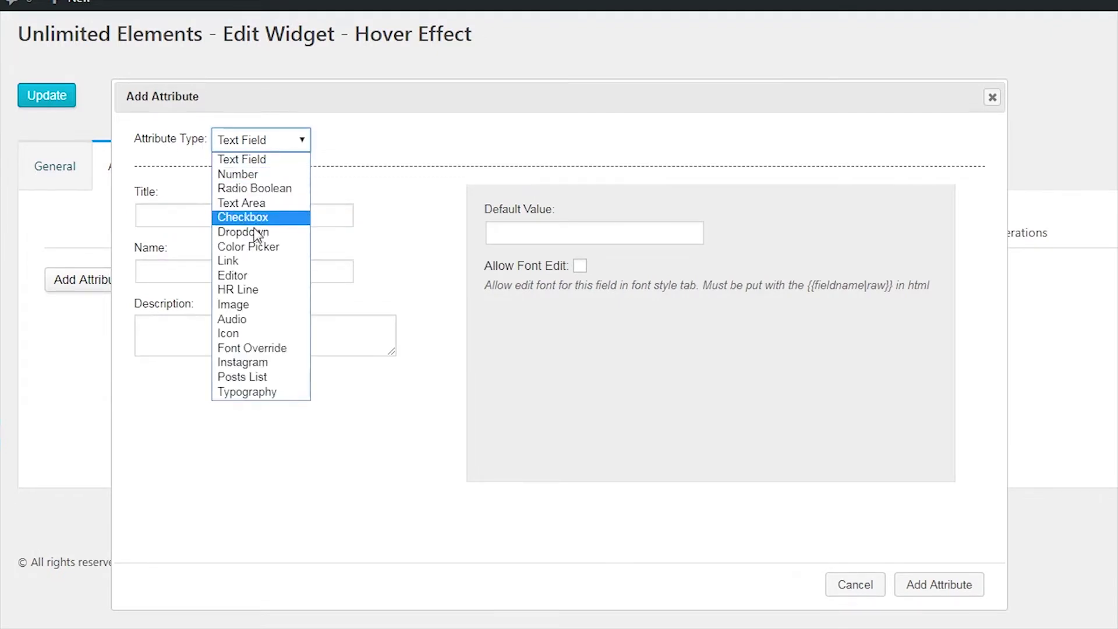
pyautogui.click(231, 305)
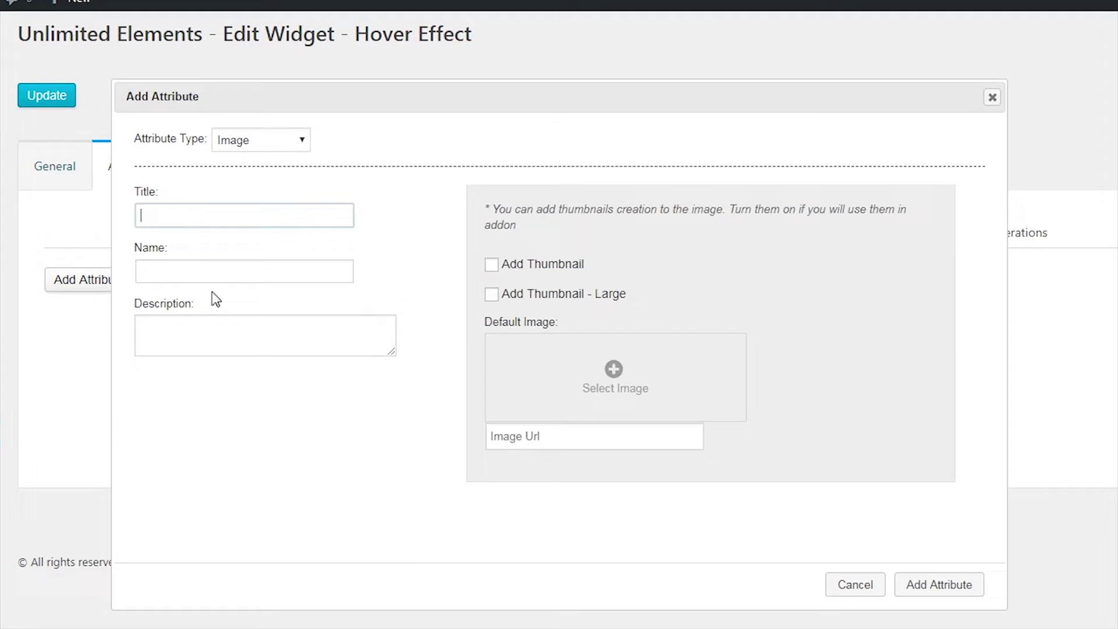
pyautogui.click(201, 217)
pyautogui.write('rmage')
pyautogui.click(601, 381)
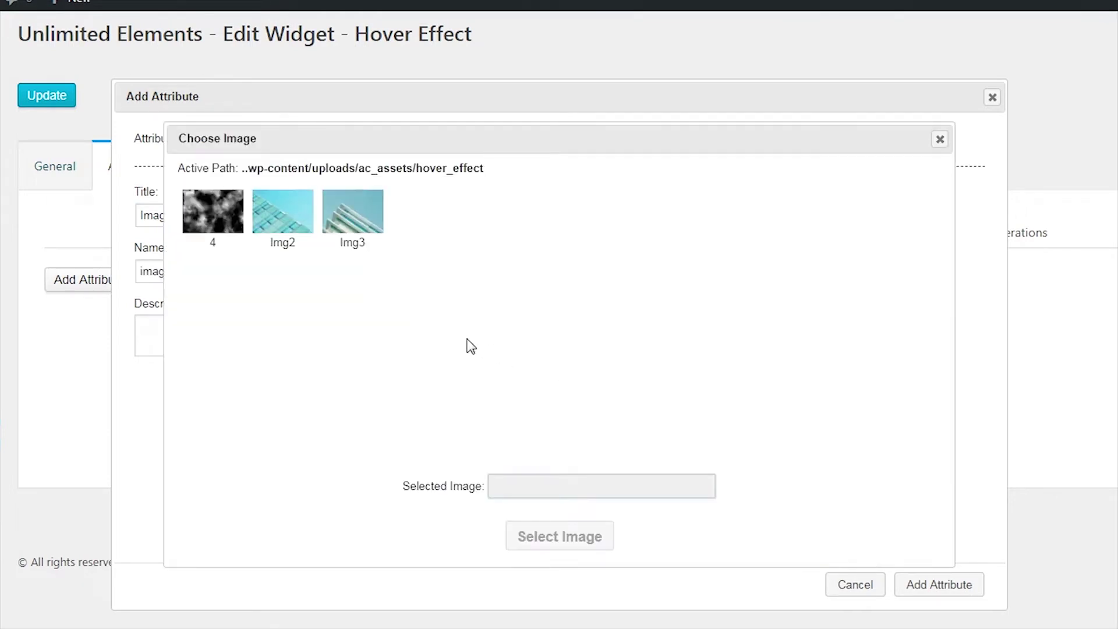
pyautogui.click(282, 222)
pyautogui.click(557, 541)
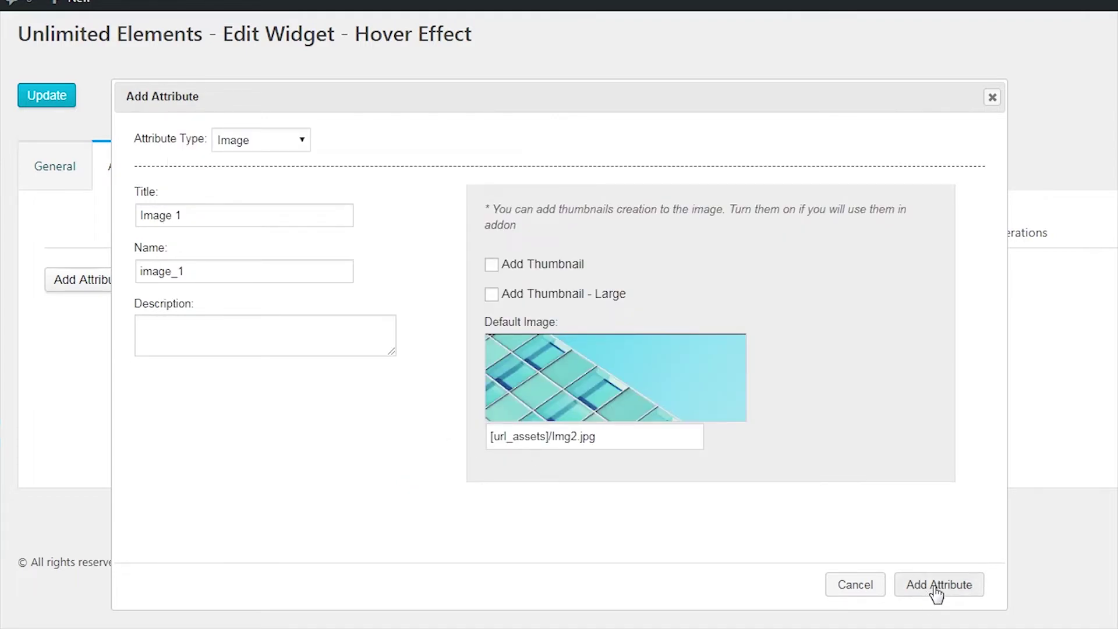
pyautogui.click(935, 588)
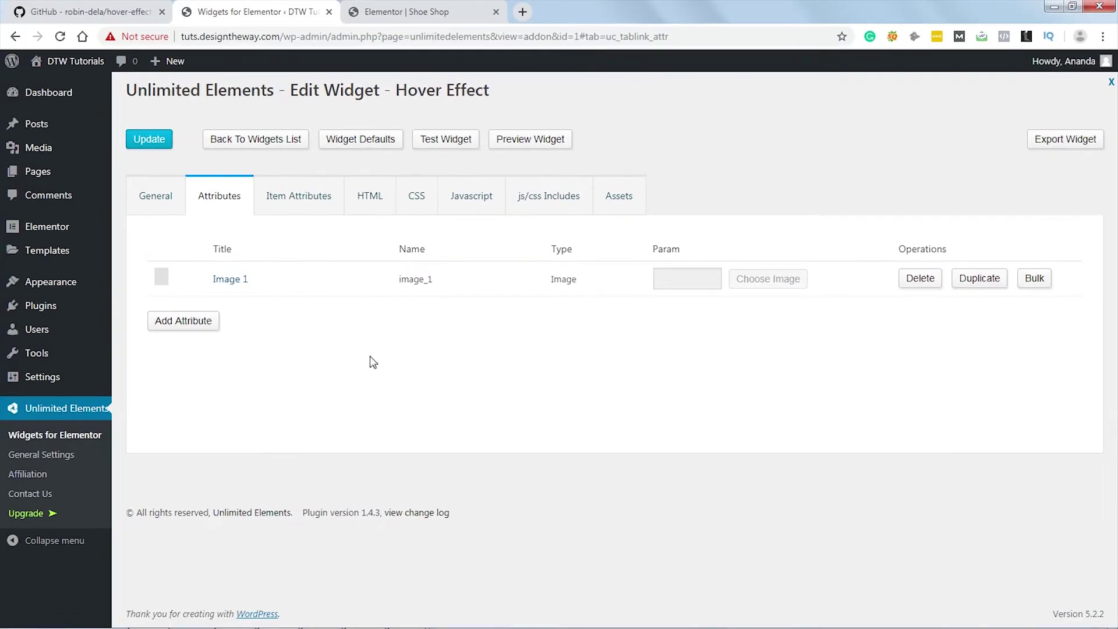
# Step: Add a second Image attribute titled Image 2 with Img3.jpg as its default image
pyautogui.click(181, 324)
pyautogui.click(276, 228)
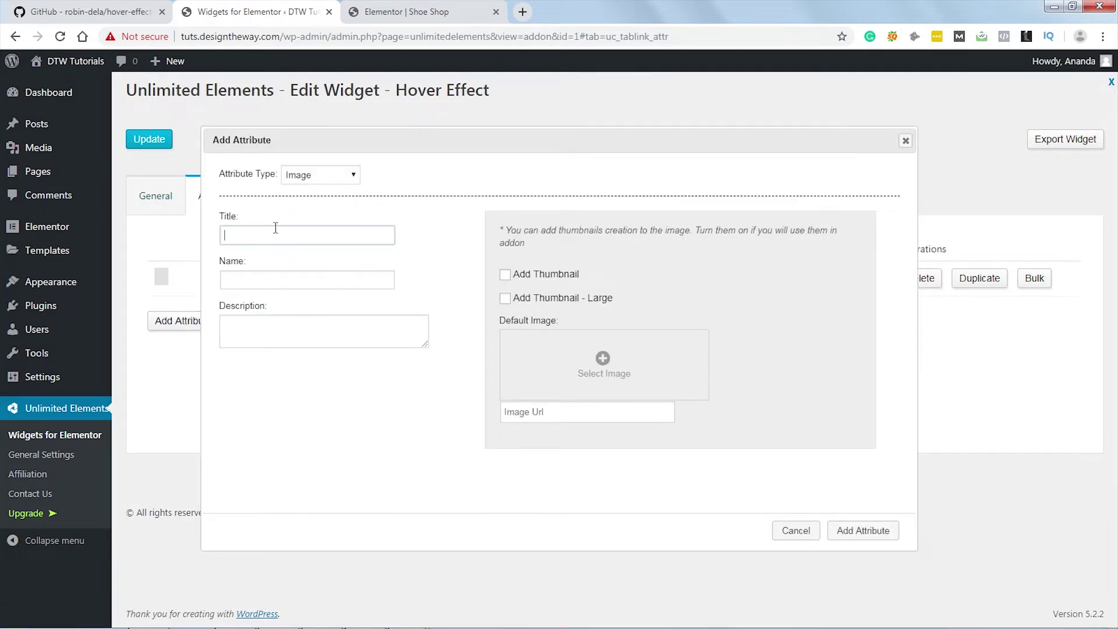
pyautogui.write('Imag')
pyautogui.click(610, 376)
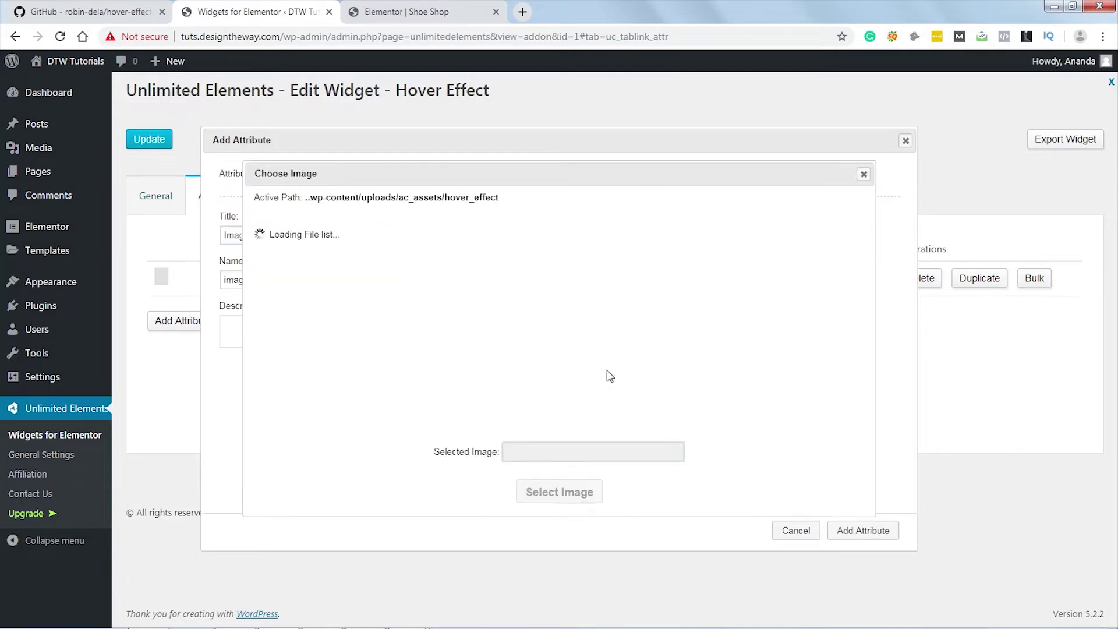
pyautogui.click(395, 238)
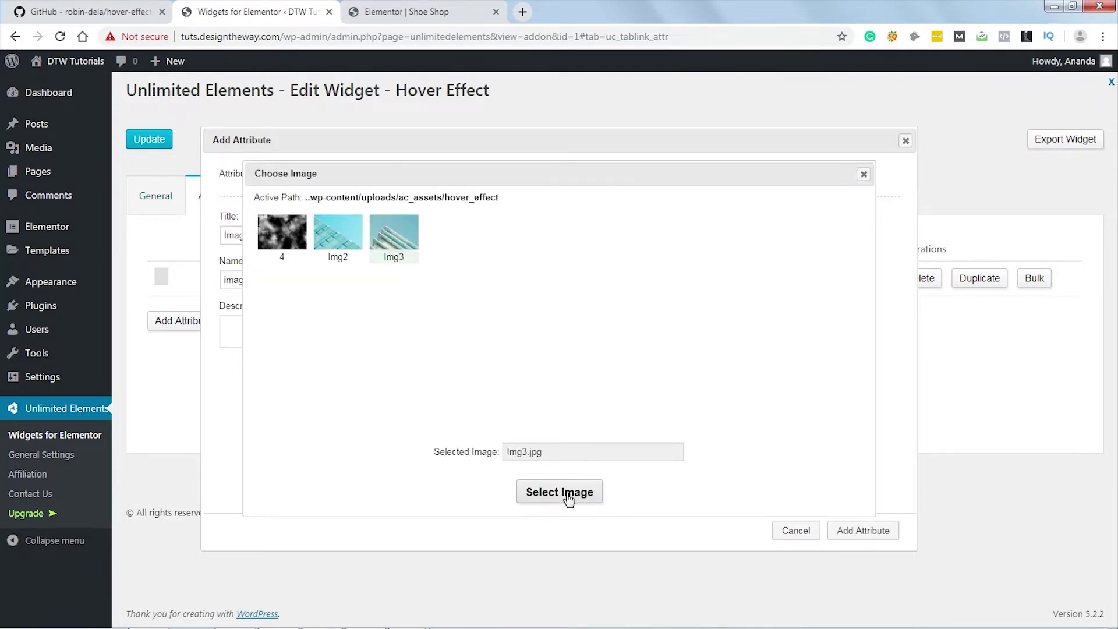
pyautogui.click(560, 493)
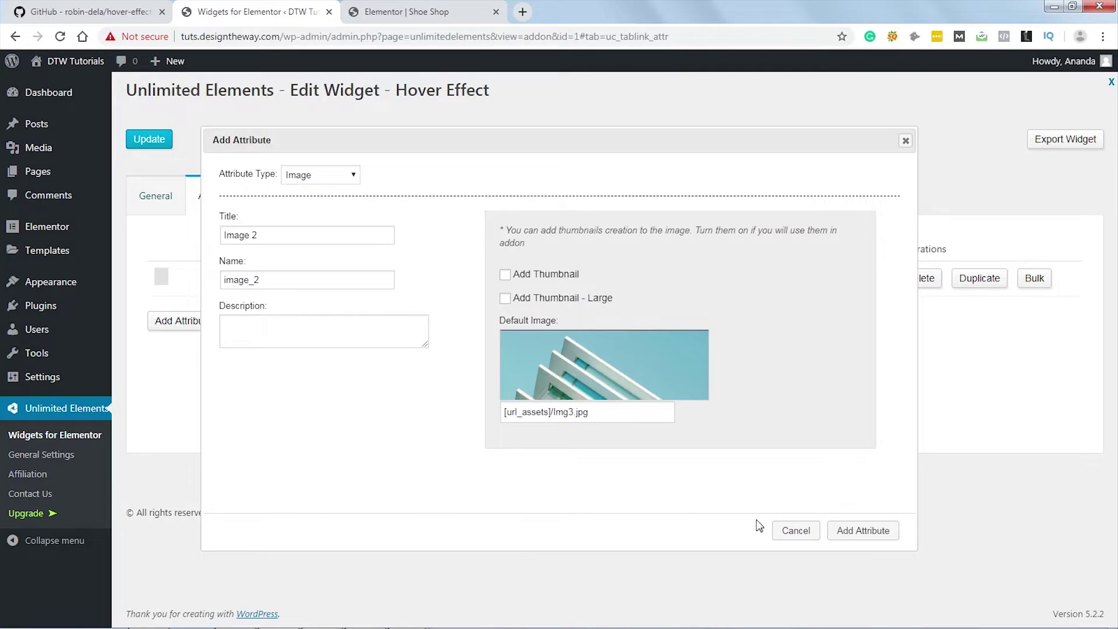
pyautogui.click(872, 532)
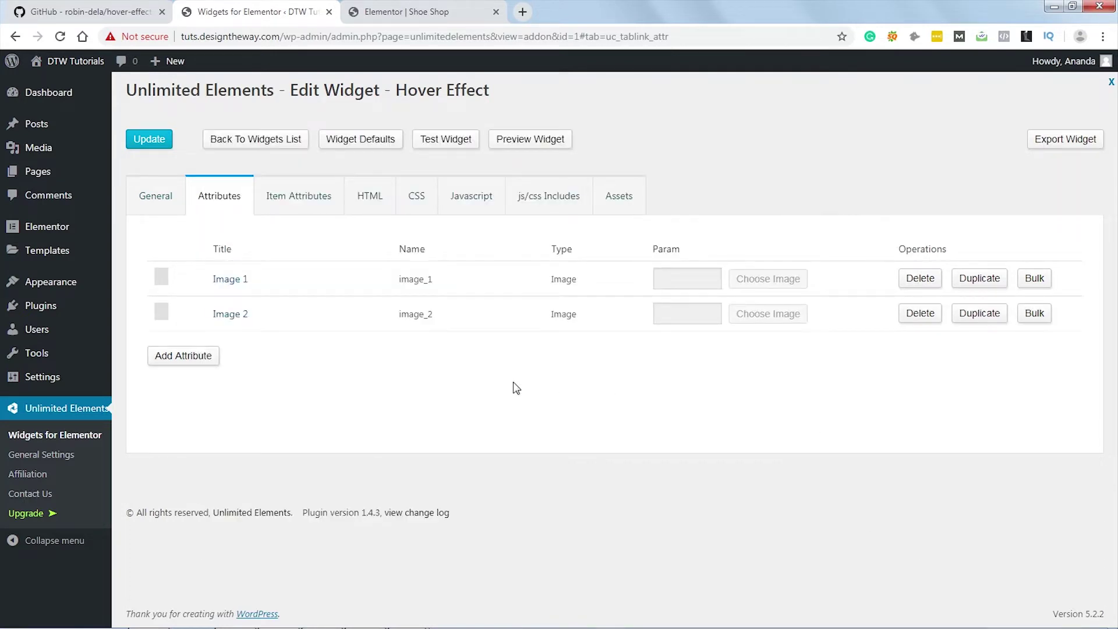
# Step: Add an Image attribute titled Displacement Image with 4.png as its default image
pyautogui.click(189, 363)
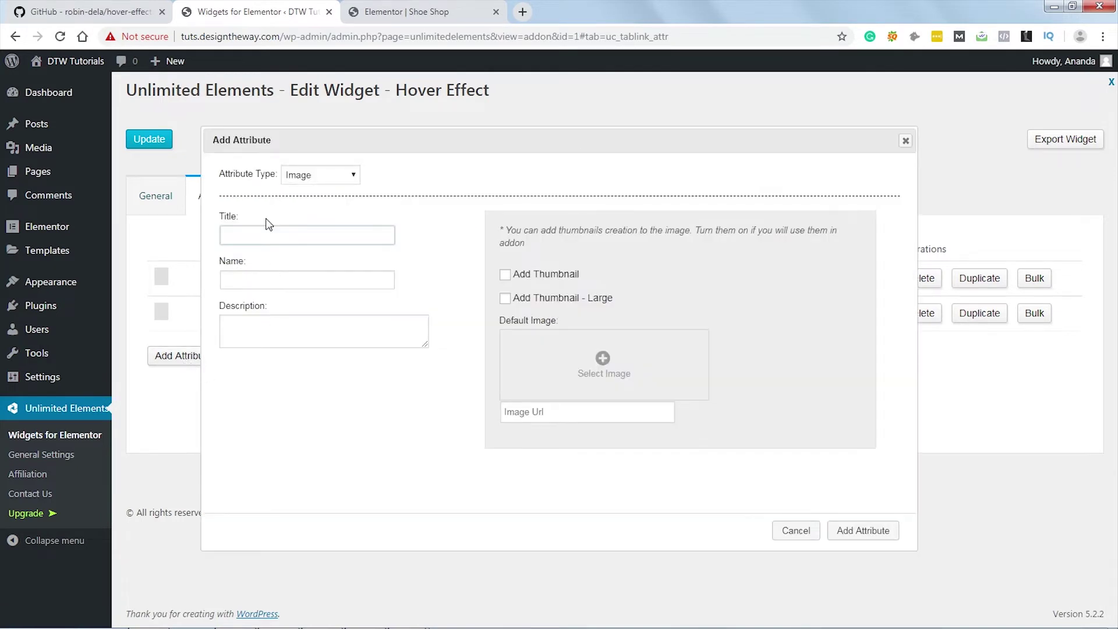
pyautogui.write('Displacement Image')
pyautogui.click(627, 371)
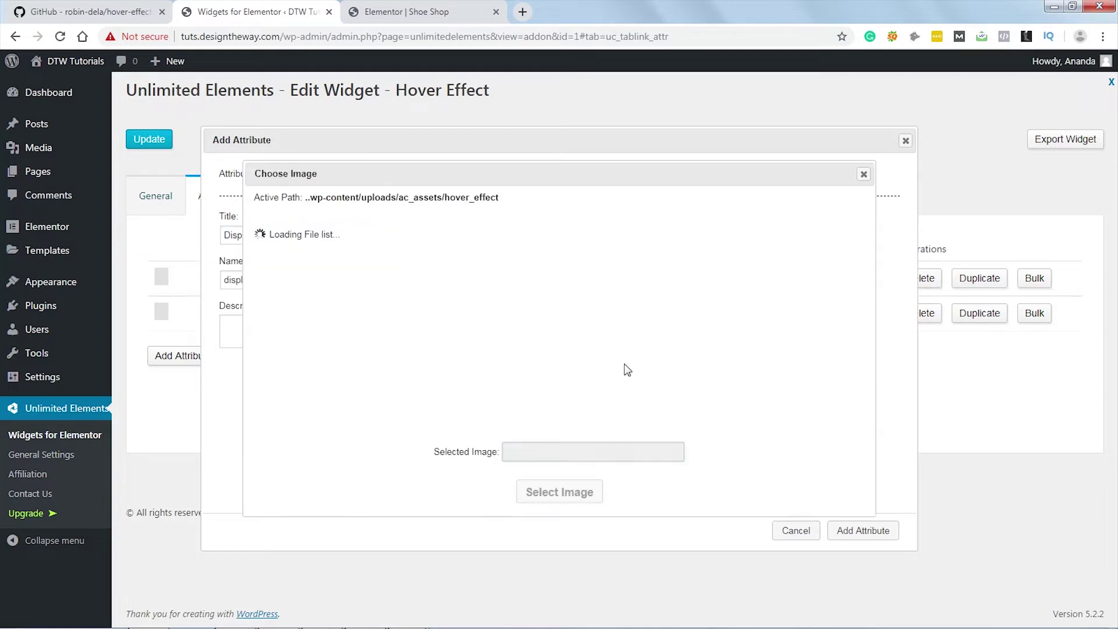
pyautogui.click(284, 239)
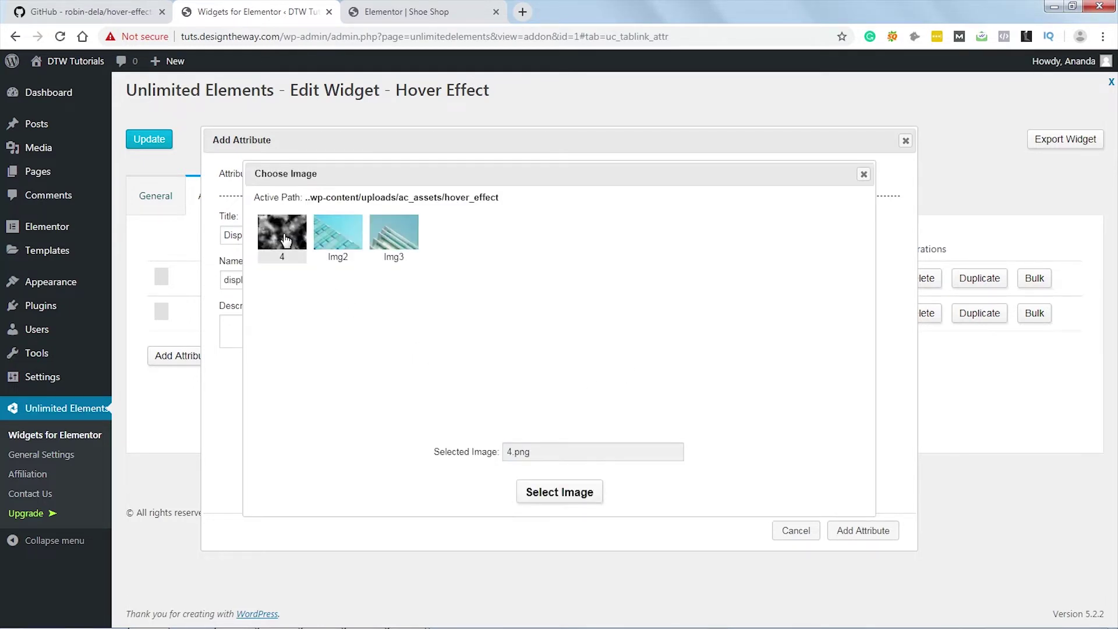
pyautogui.click(563, 493)
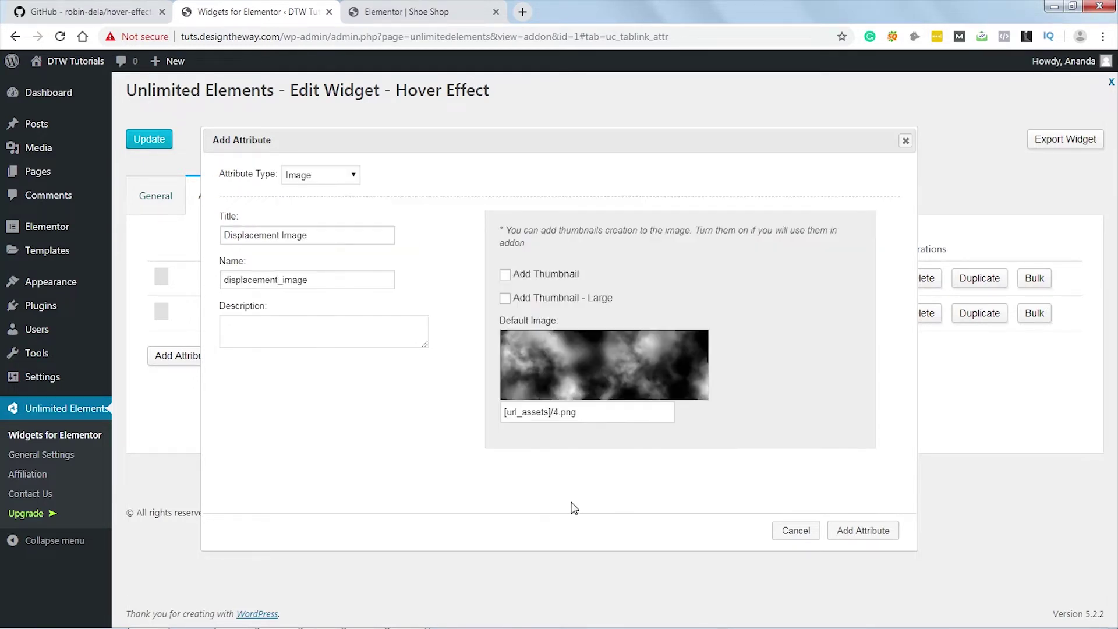
pyautogui.click(874, 533)
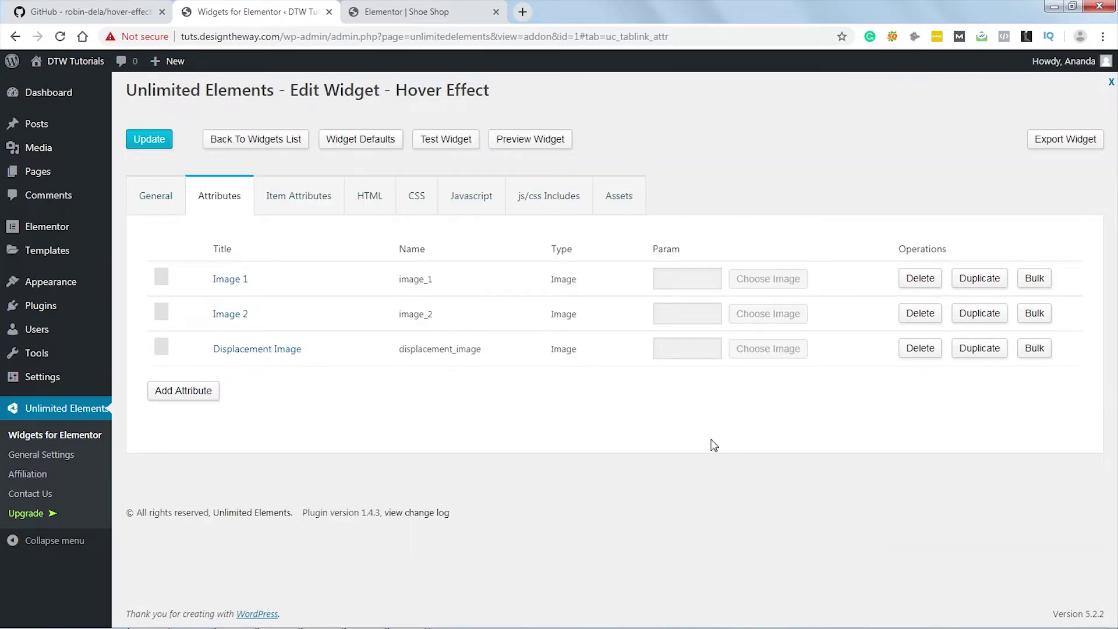
# Step: Check the intensity line in the widget's JavaScript and add a Number attribute titled Intensity with default value 0.5 and suffix [none]
pyautogui.click(471, 196)
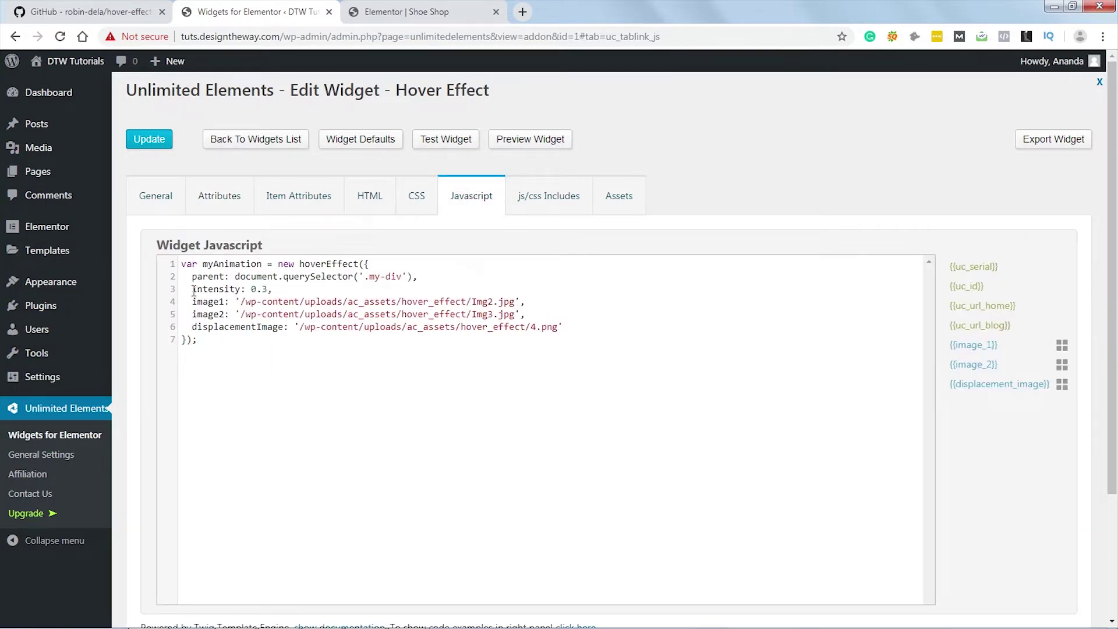
pyautogui.moveTo(192, 290); pyautogui.dragTo(277, 286)
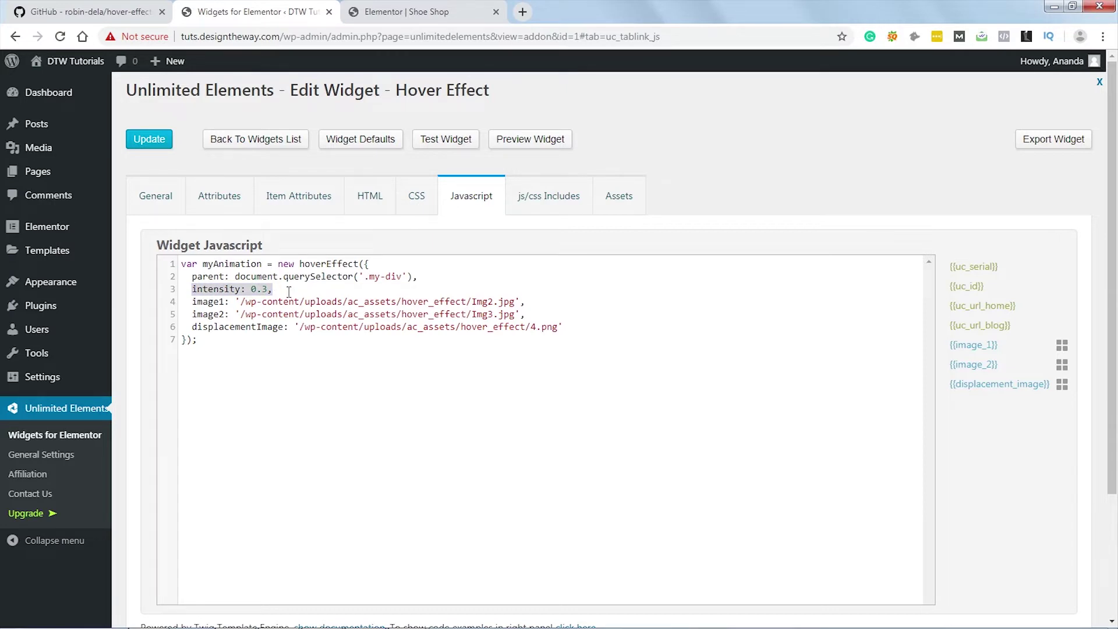
pyautogui.click(289, 291)
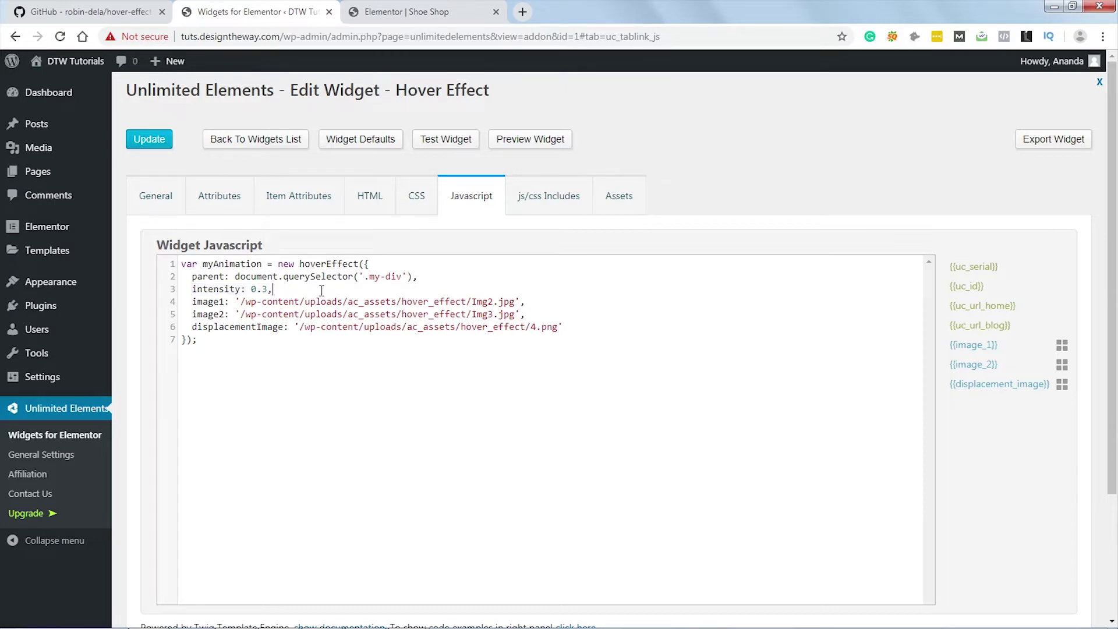
pyautogui.click(219, 198)
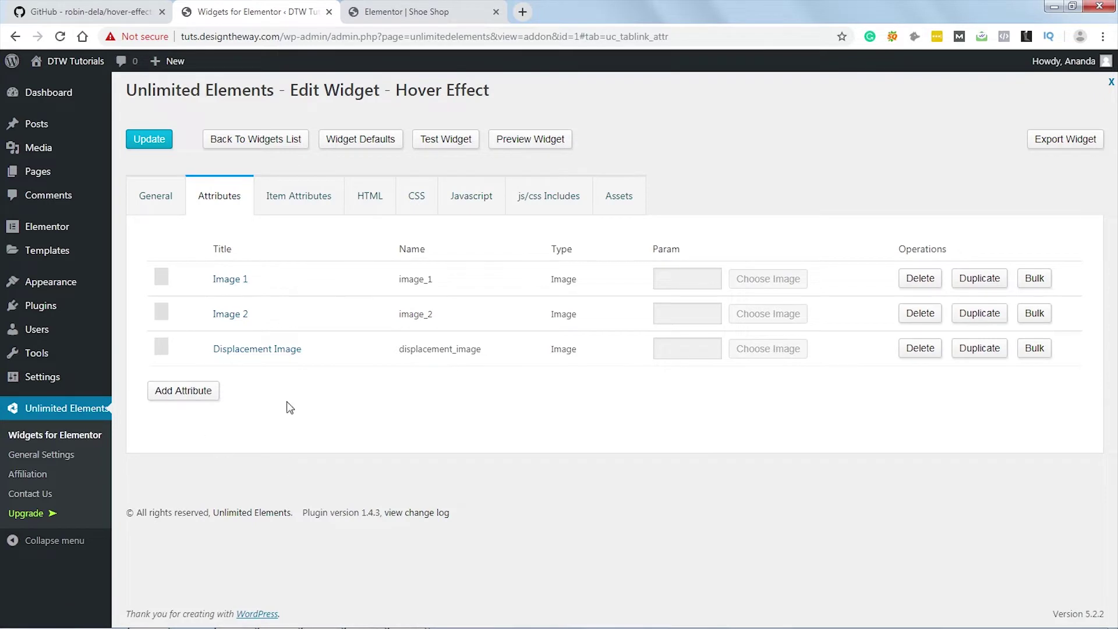
pyautogui.click(184, 395)
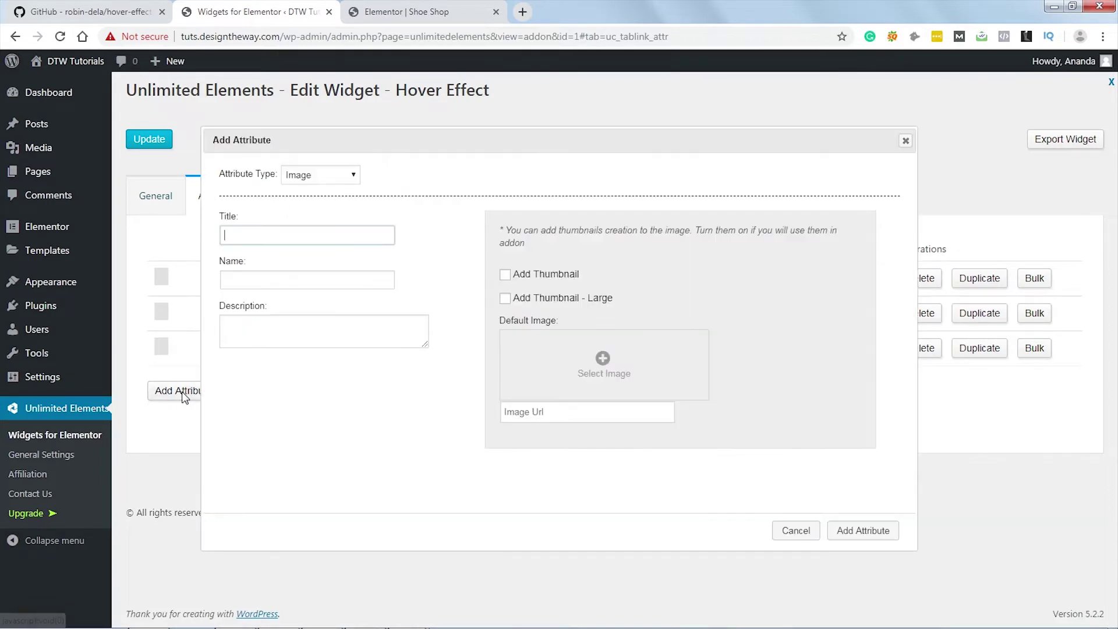
pyautogui.click(339, 178)
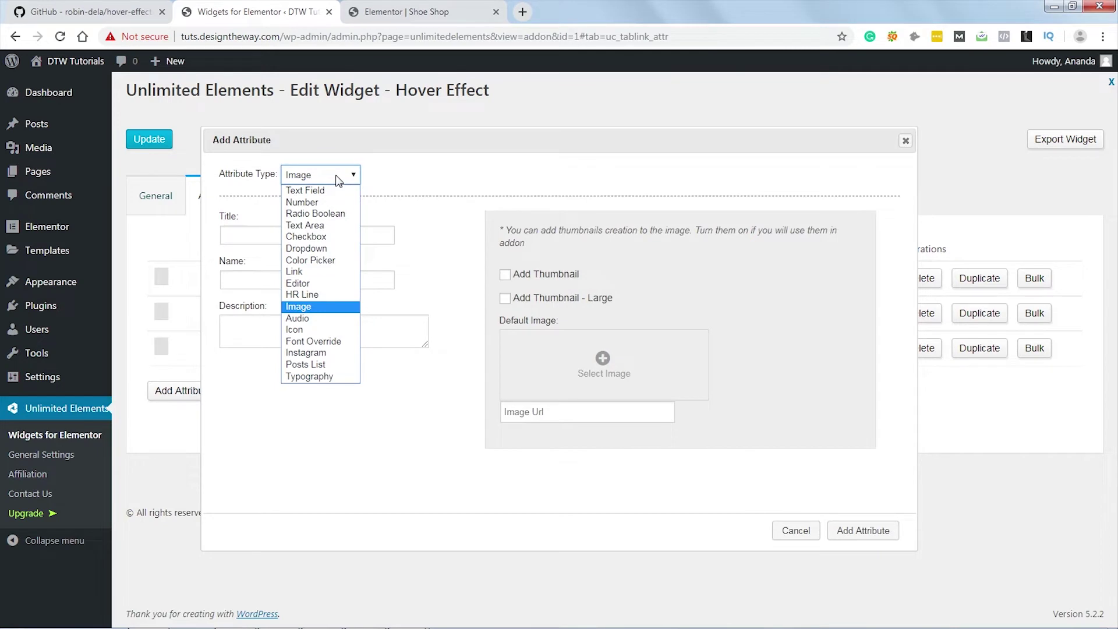
pyautogui.click(307, 202)
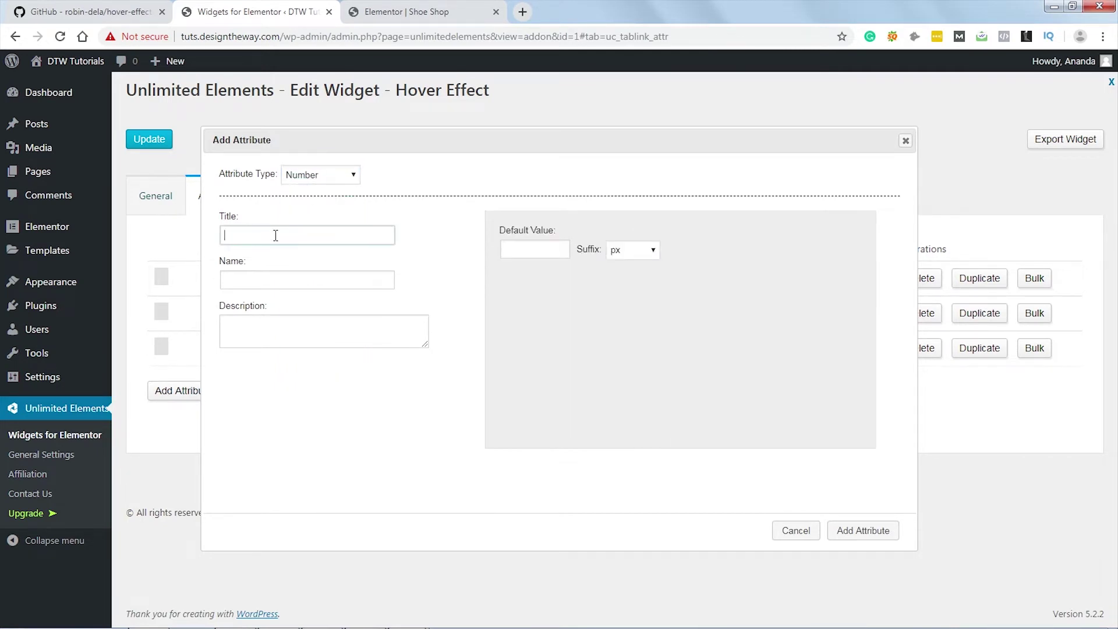
pyautogui.write('Intensity')
pyautogui.click(332, 280)
pyautogui.click(532, 250)
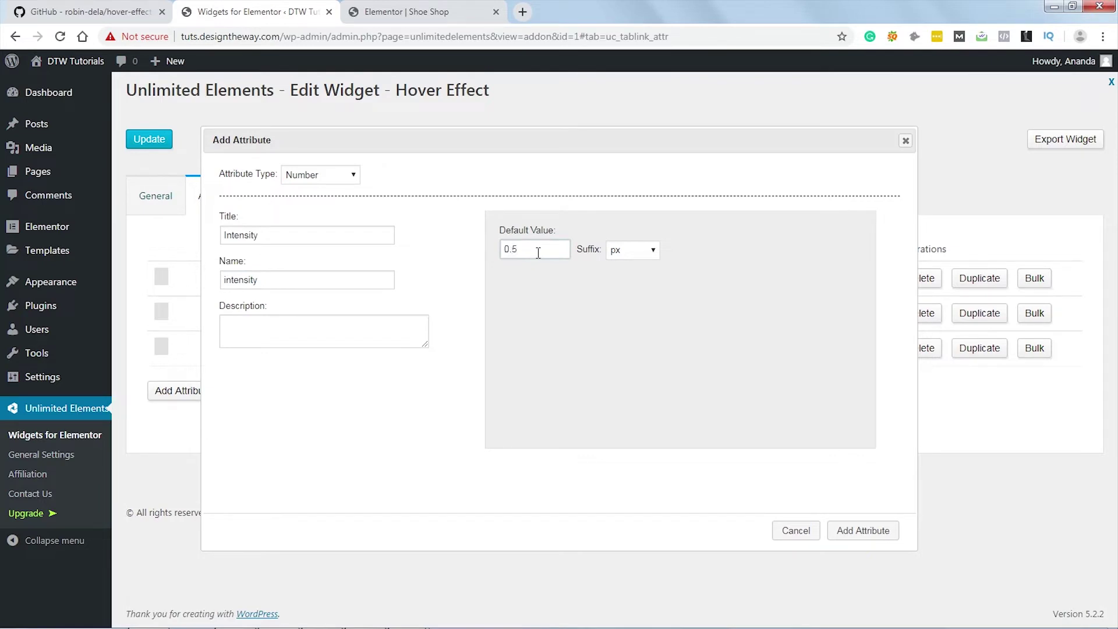
pyautogui.click(621, 250)
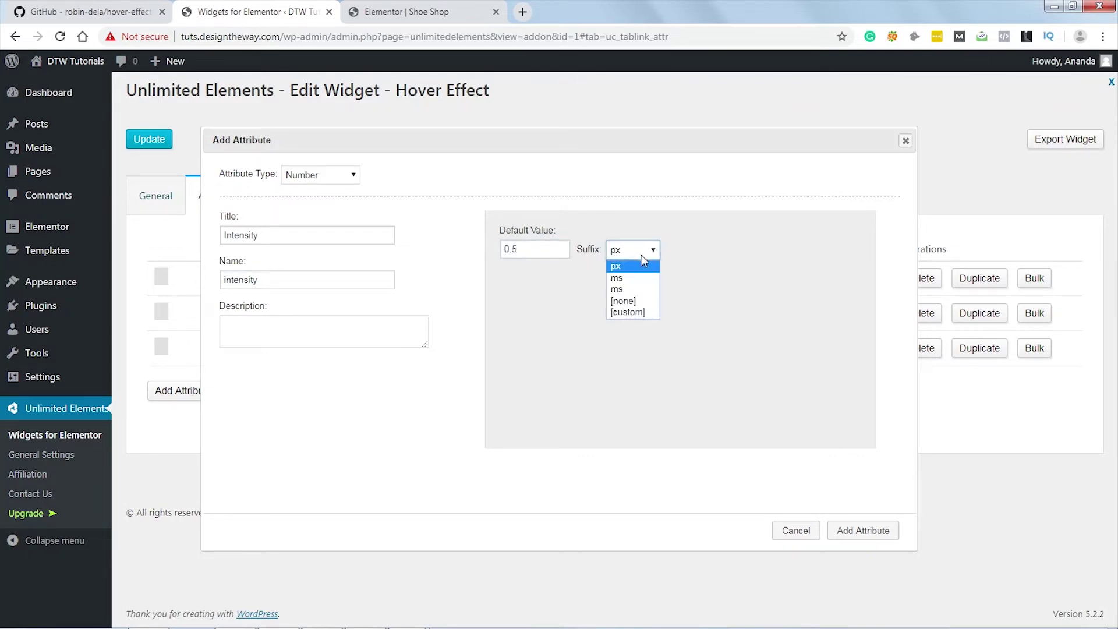
pyautogui.click(624, 302)
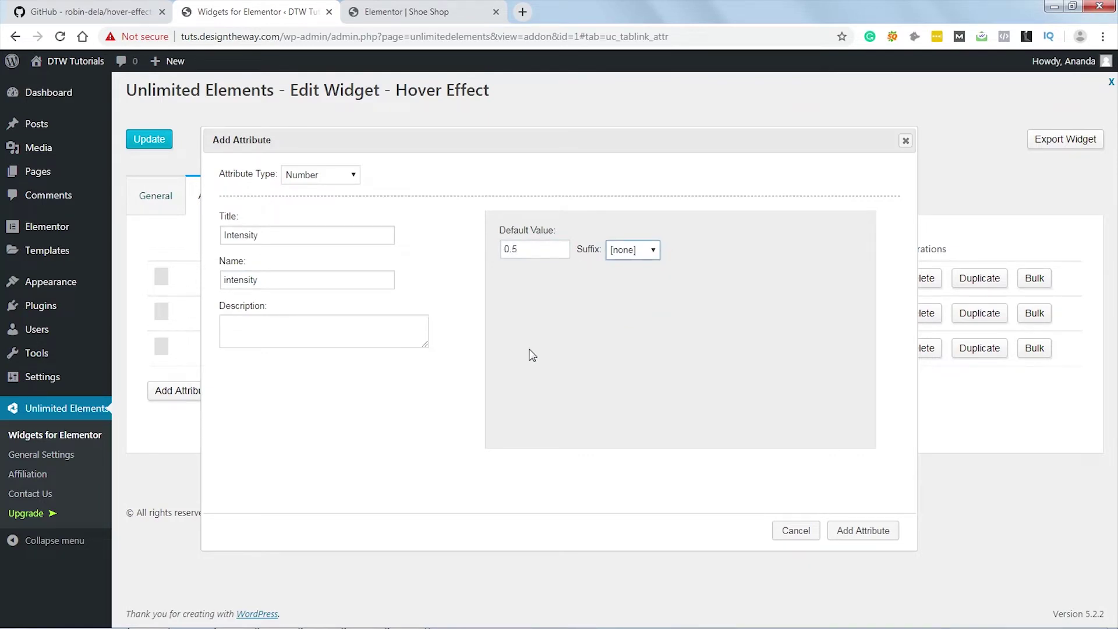
pyautogui.click(855, 531)
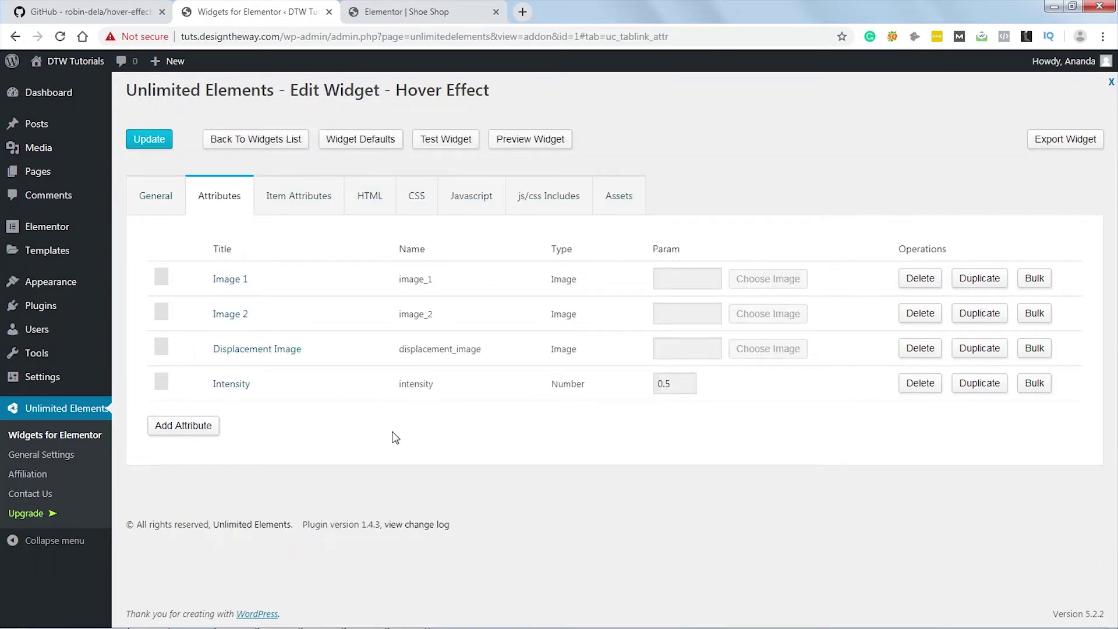
# Step: Check the .my-div height in the widget's CSS and add a Number attribute titled Height with default value 500 and suffix px
pyautogui.click(415, 198)
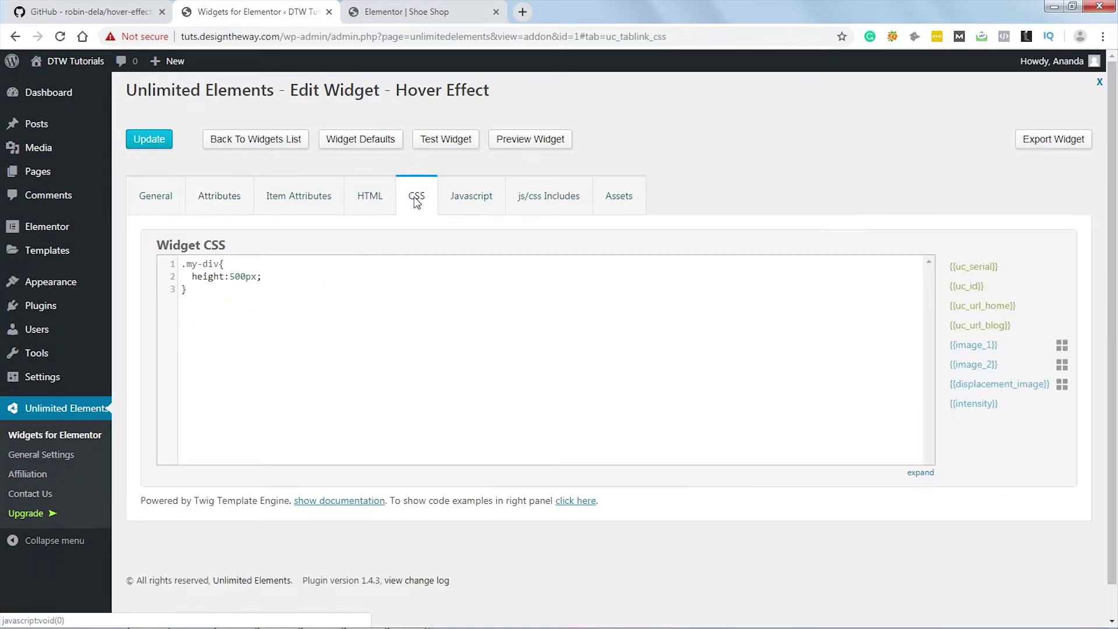
pyautogui.moveTo(191, 276); pyautogui.dragTo(265, 276)
pyautogui.click(299, 289)
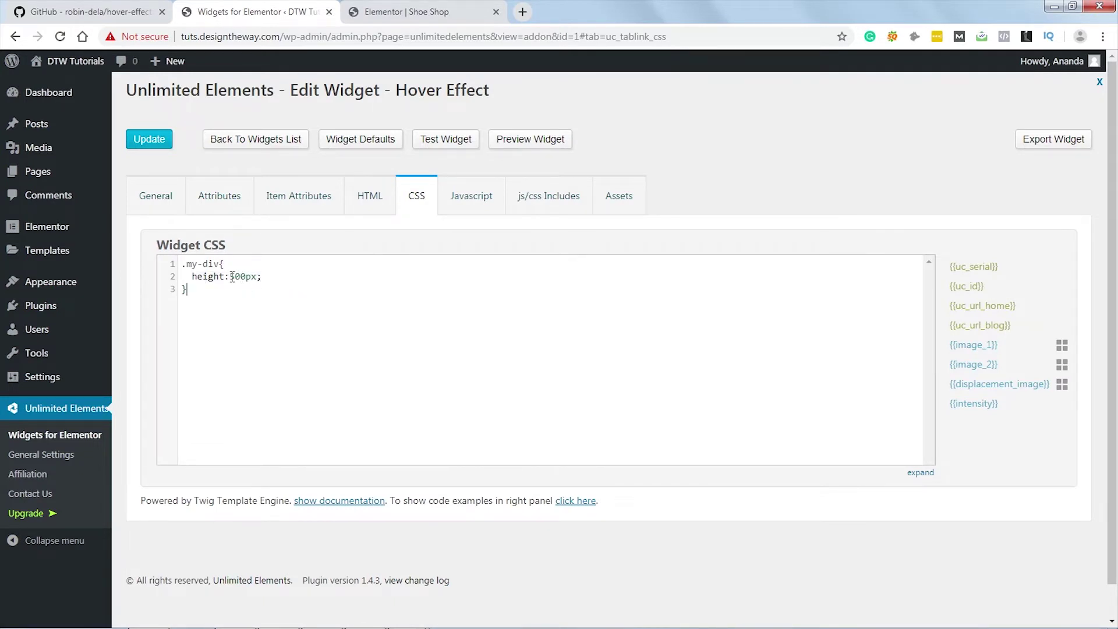
pyautogui.moveTo(231, 276); pyautogui.dragTo(259, 278)
pyautogui.click(291, 312)
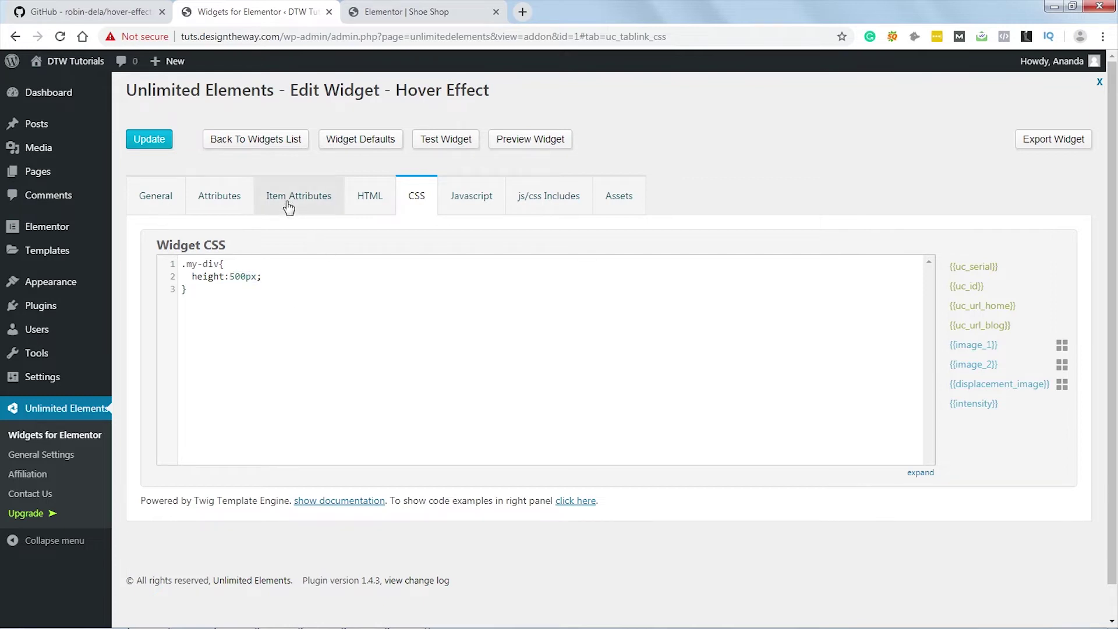
pyautogui.click(217, 204)
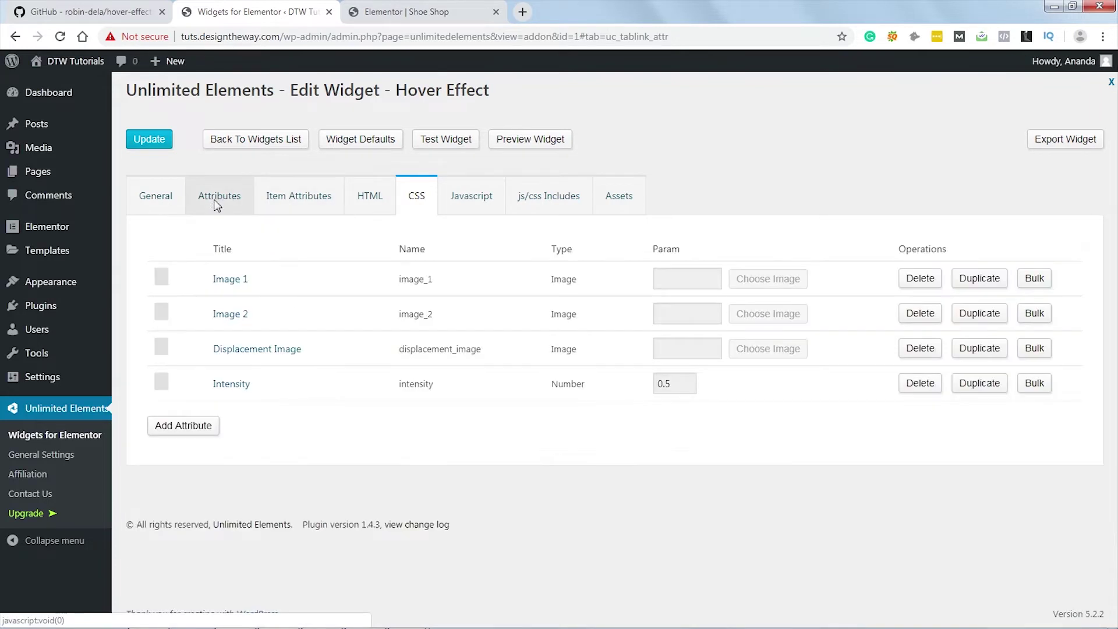
pyautogui.click(180, 428)
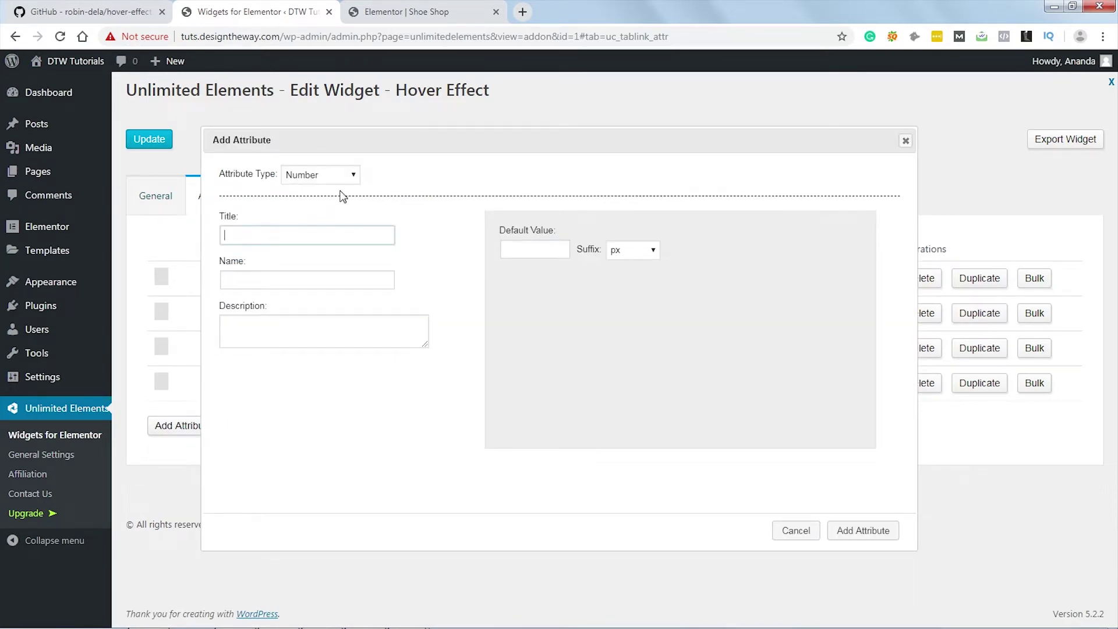
pyautogui.write('Height')
pyautogui.click(300, 281)
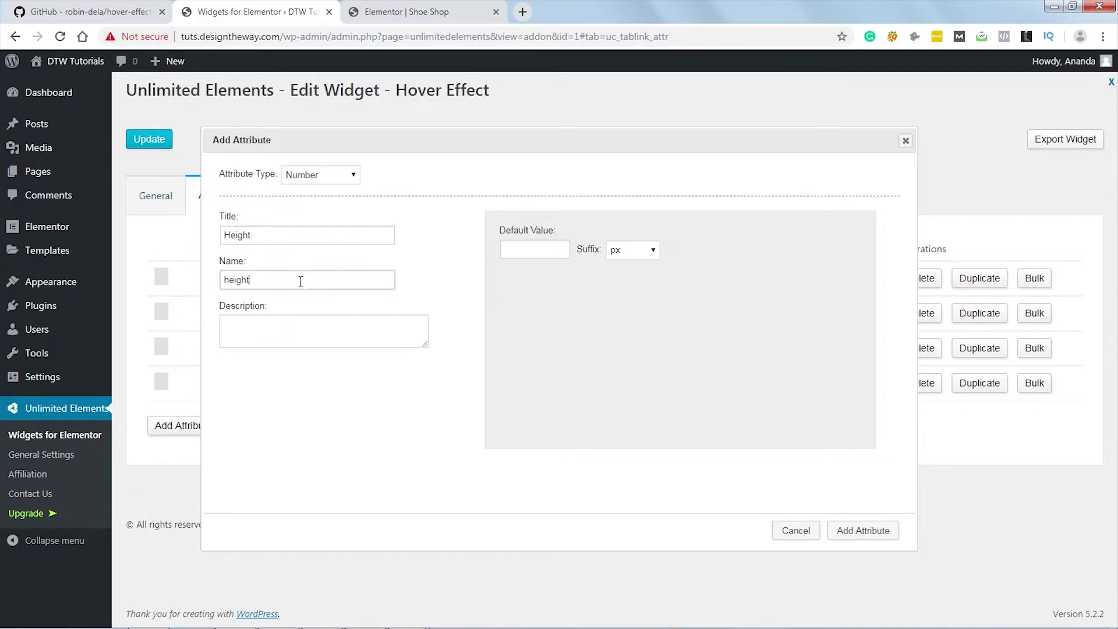
pyautogui.click(535, 251)
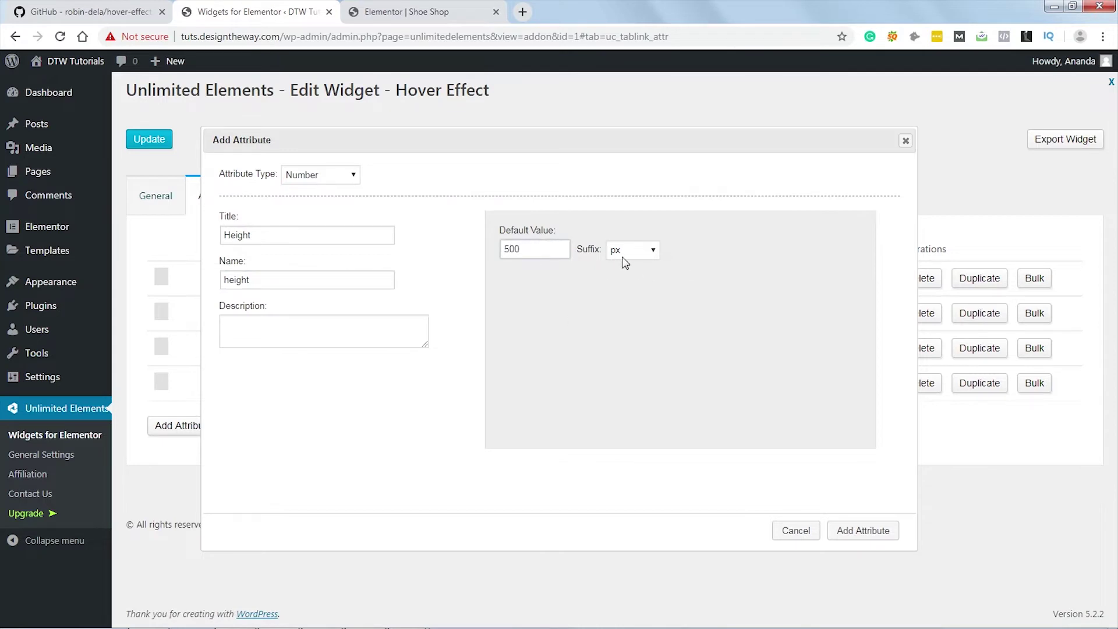
pyautogui.click(865, 532)
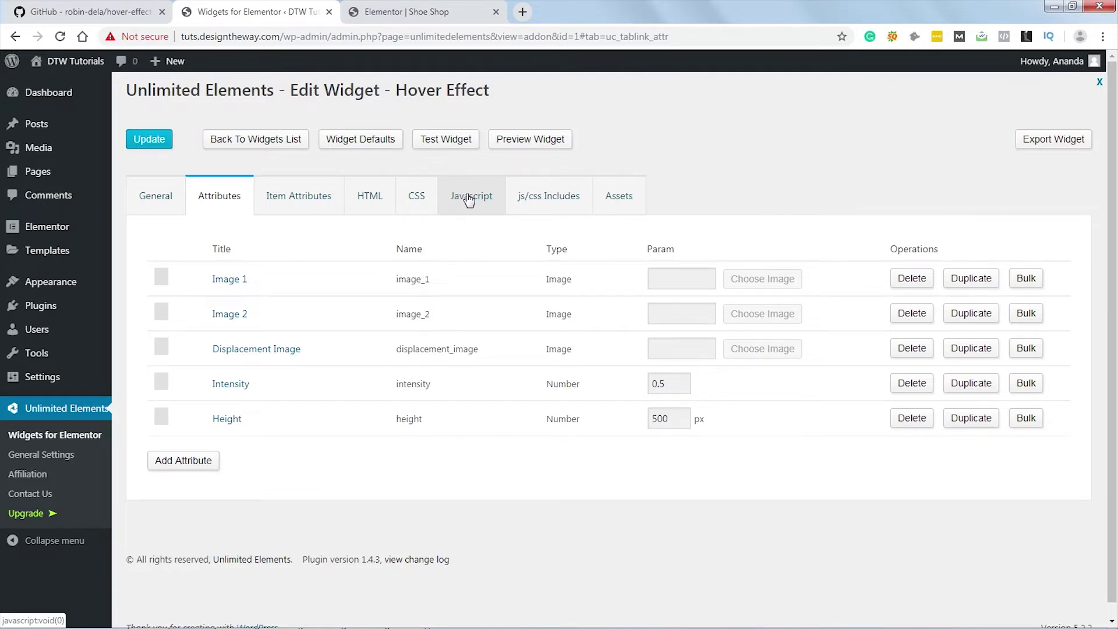
# Step: Replace the hard-coded intensity value in the widget's JavaScript with the {{intensity}} placeholder
pyautogui.click(469, 200)
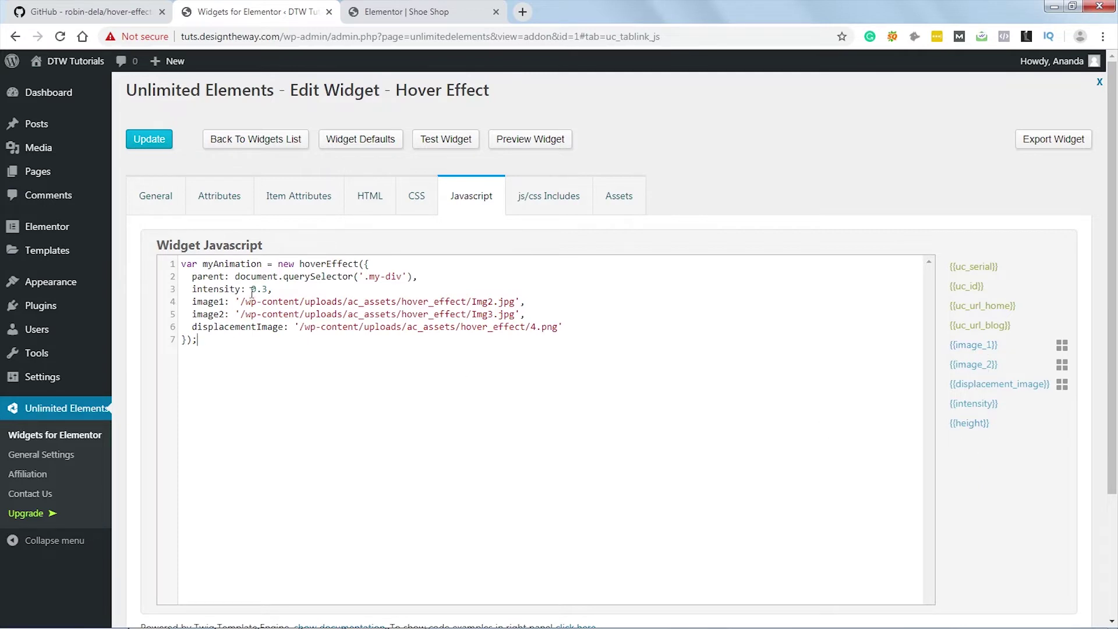
pyautogui.moveTo(251, 290); pyautogui.dragTo(256, 288)
pyautogui.click(301, 406)
pyautogui.moveTo(252, 290); pyautogui.dragTo(269, 288)
pyautogui.click(975, 405)
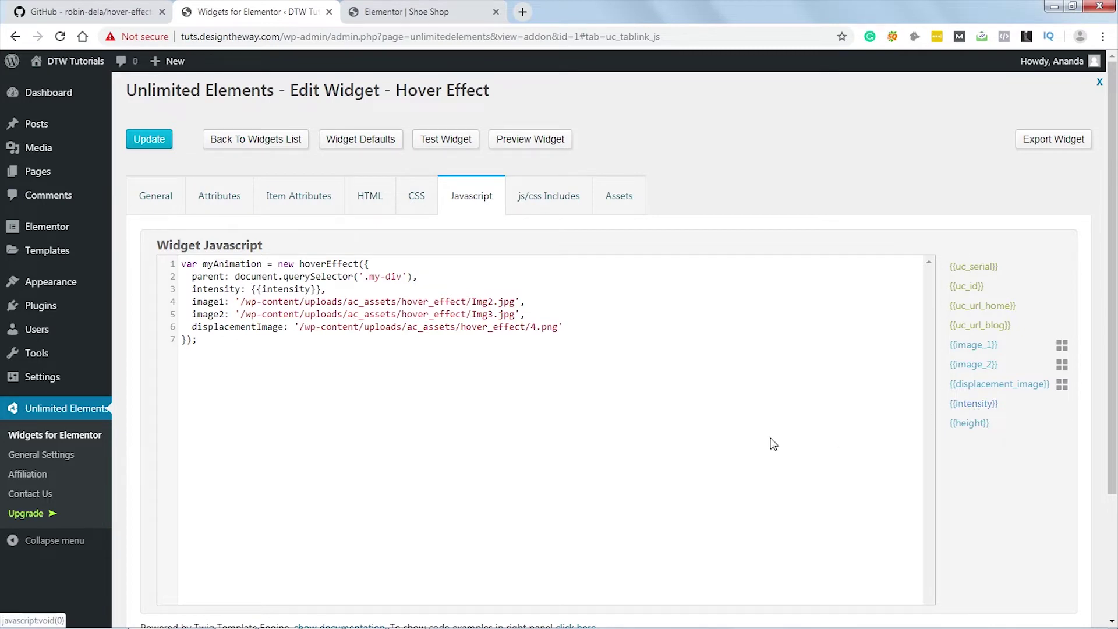
# Step: Replace the image1, image2 and displacementImage paths in the JavaScript with {{image_1}}, {{image_2}} and {{displacement_image}}, keeping the quotes
pyautogui.moveTo(241, 301); pyautogui.dragTo(512, 300)
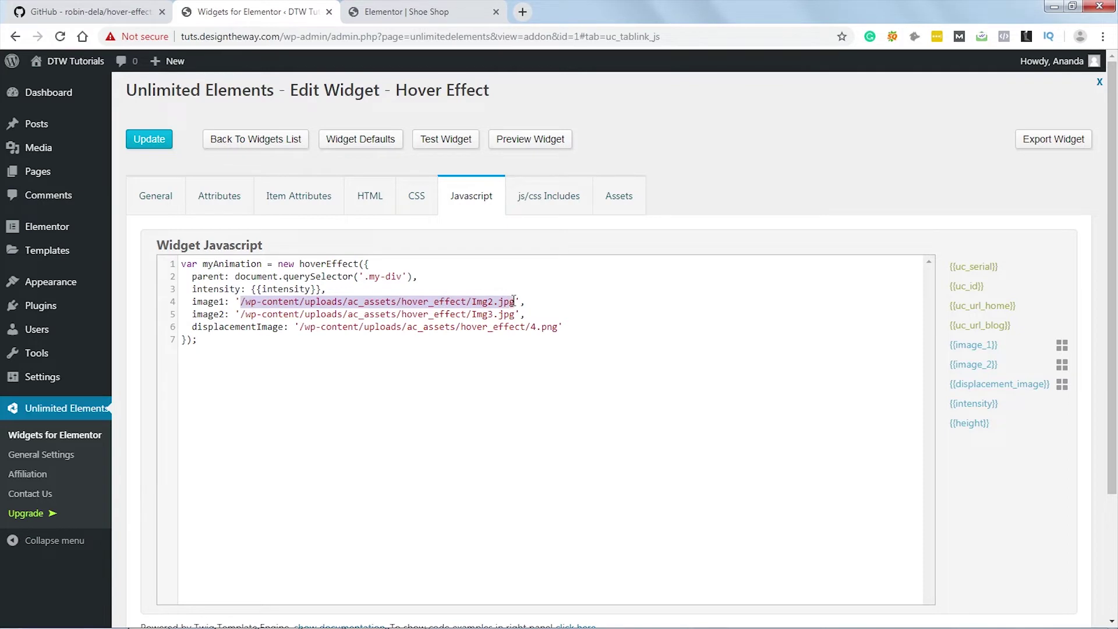
pyautogui.click(973, 348)
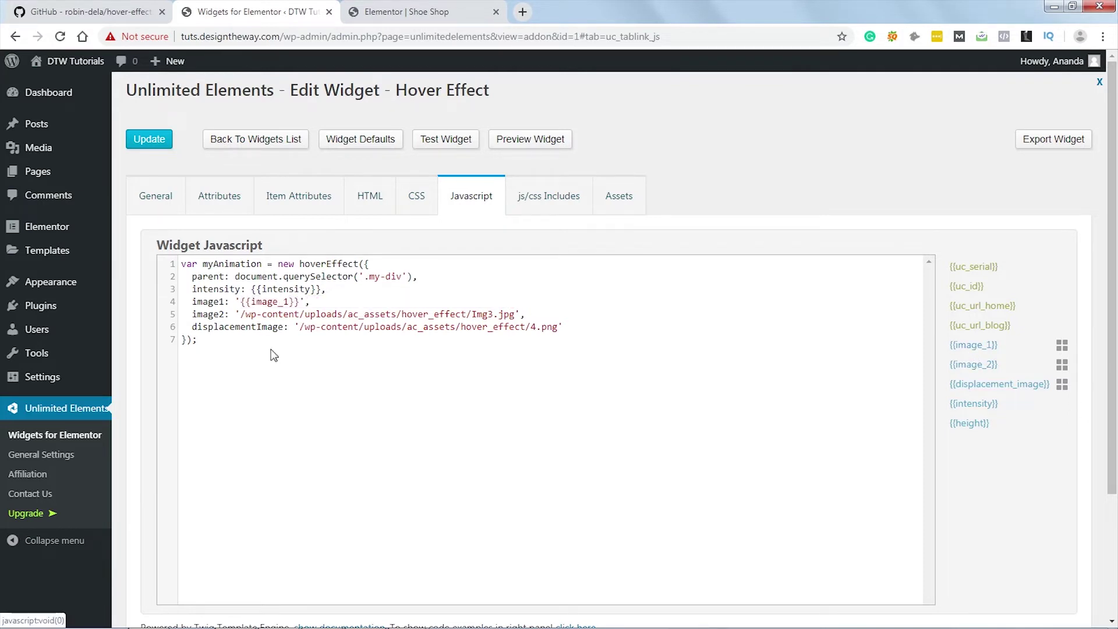
pyautogui.moveTo(241, 315); pyautogui.dragTo(515, 315)
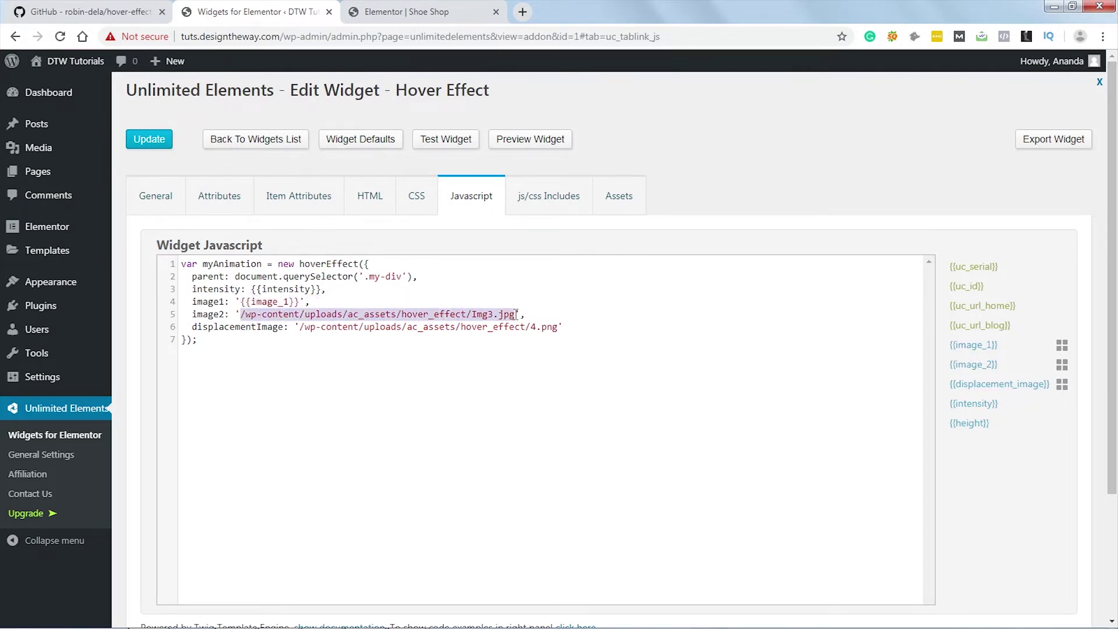
pyautogui.click(974, 366)
pyautogui.moveTo(301, 327); pyautogui.dragTo(561, 329)
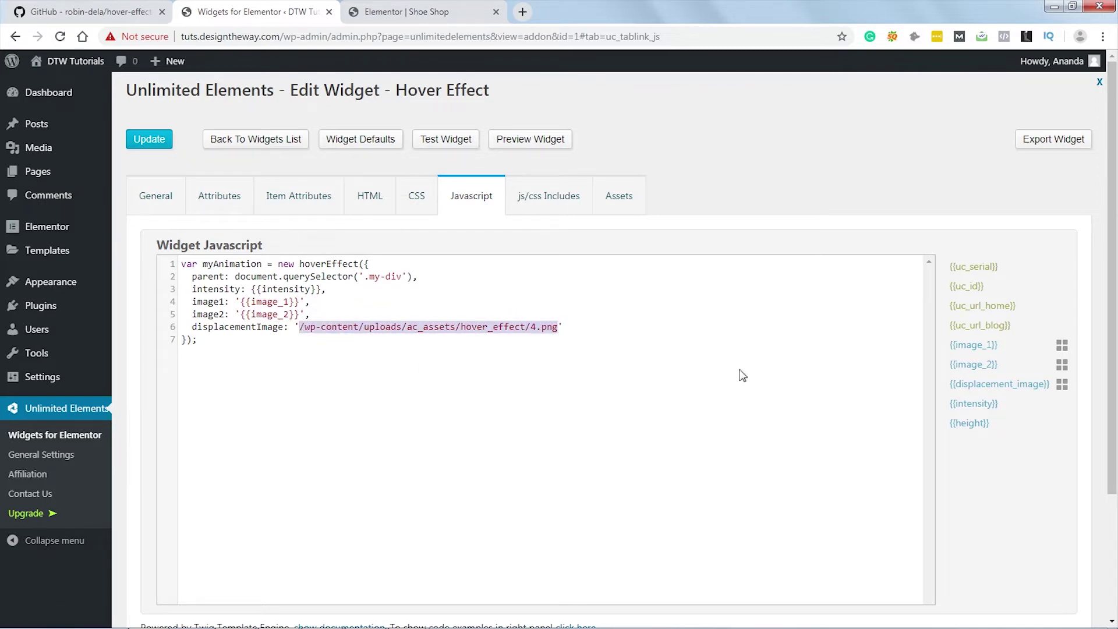
pyautogui.click(998, 388)
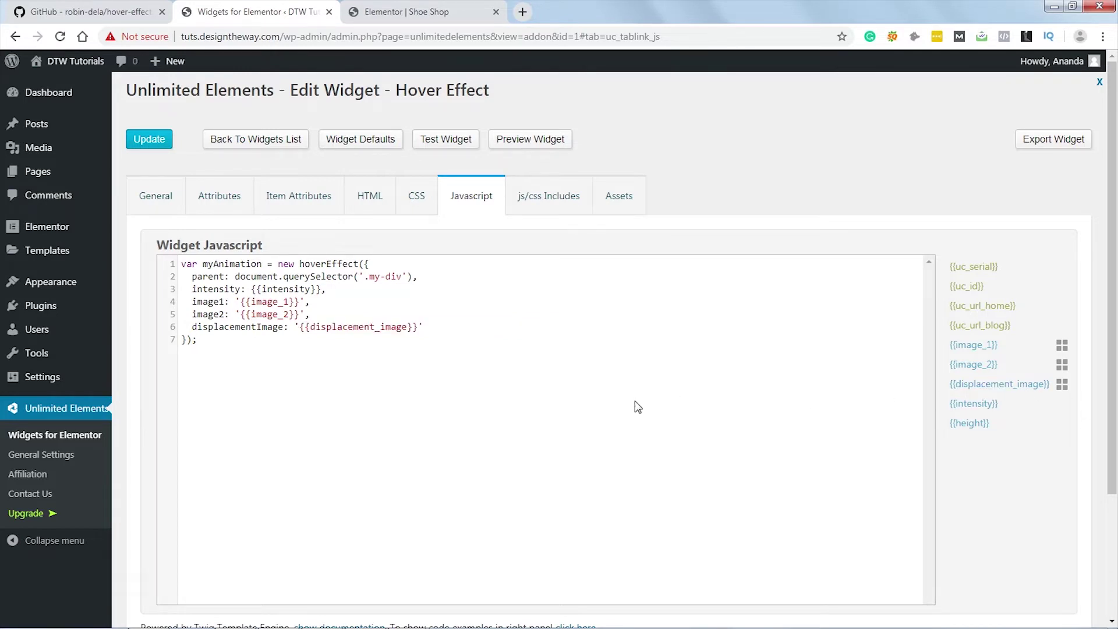
# Step: Replace the number in the .my-div height CSS rule with {{height}}, keeping px, and update the widget
pyautogui.click(417, 198)
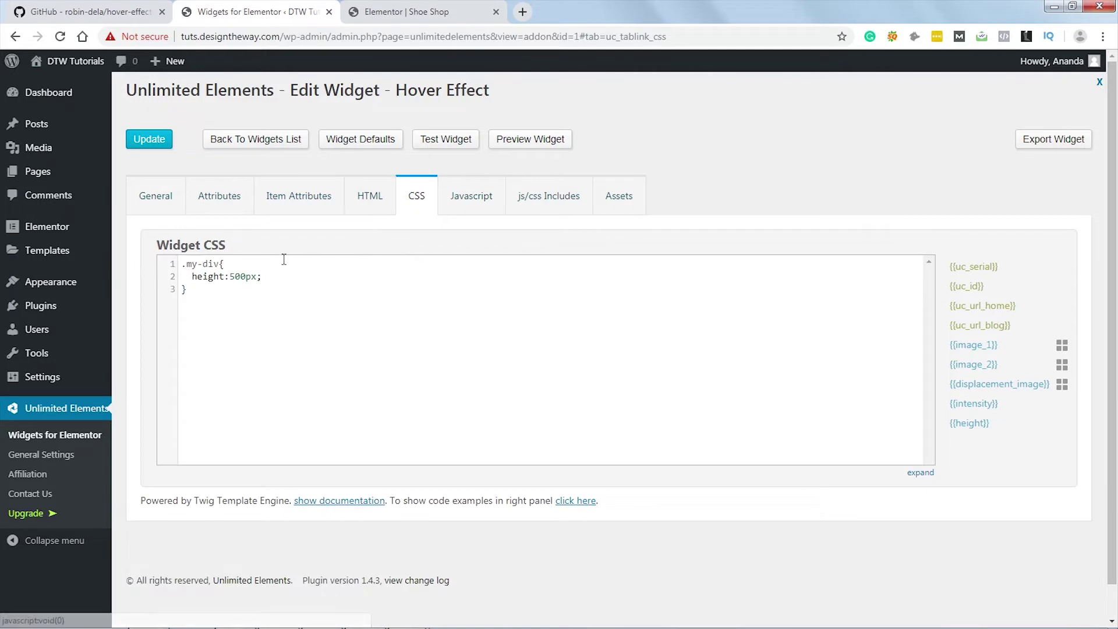
pyautogui.click(270, 363)
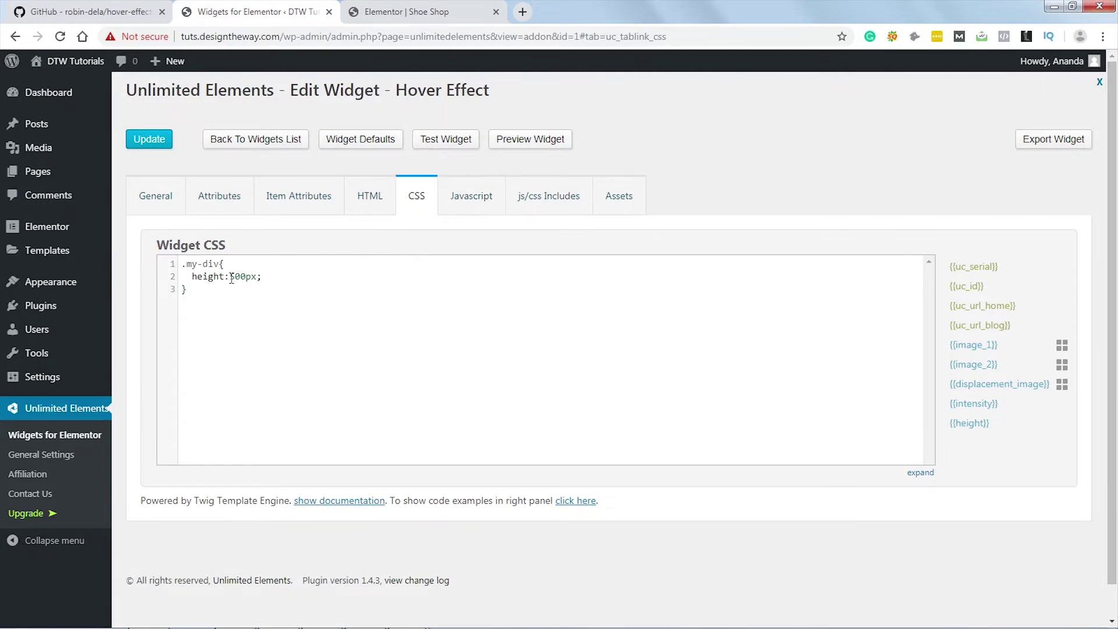
pyautogui.moveTo(232, 274); pyautogui.dragTo(246, 275)
pyautogui.click(972, 427)
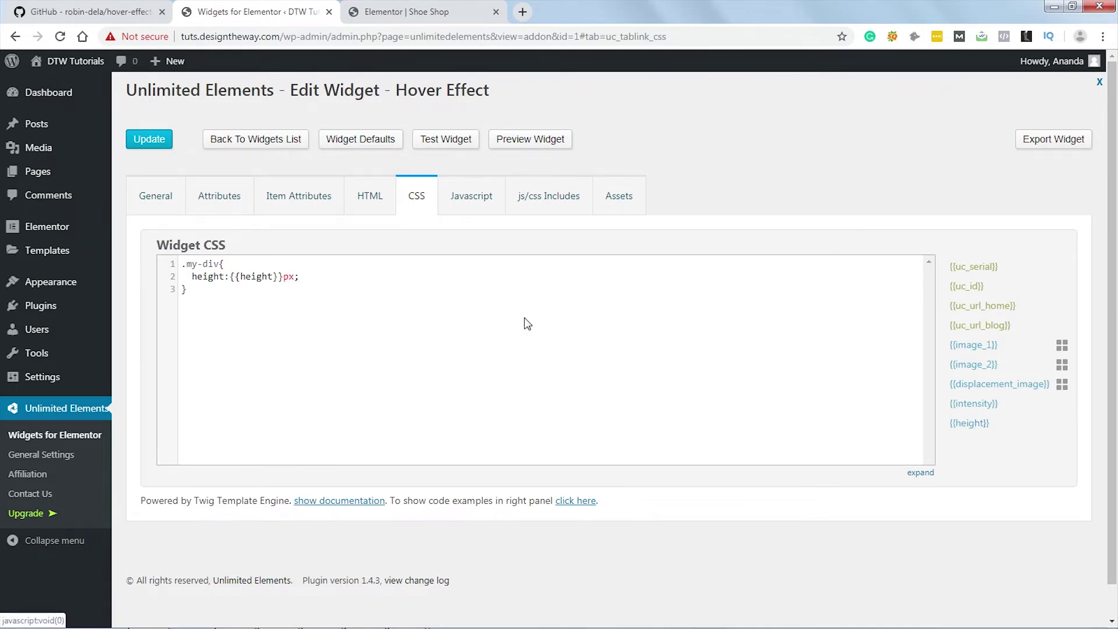
pyautogui.click(146, 141)
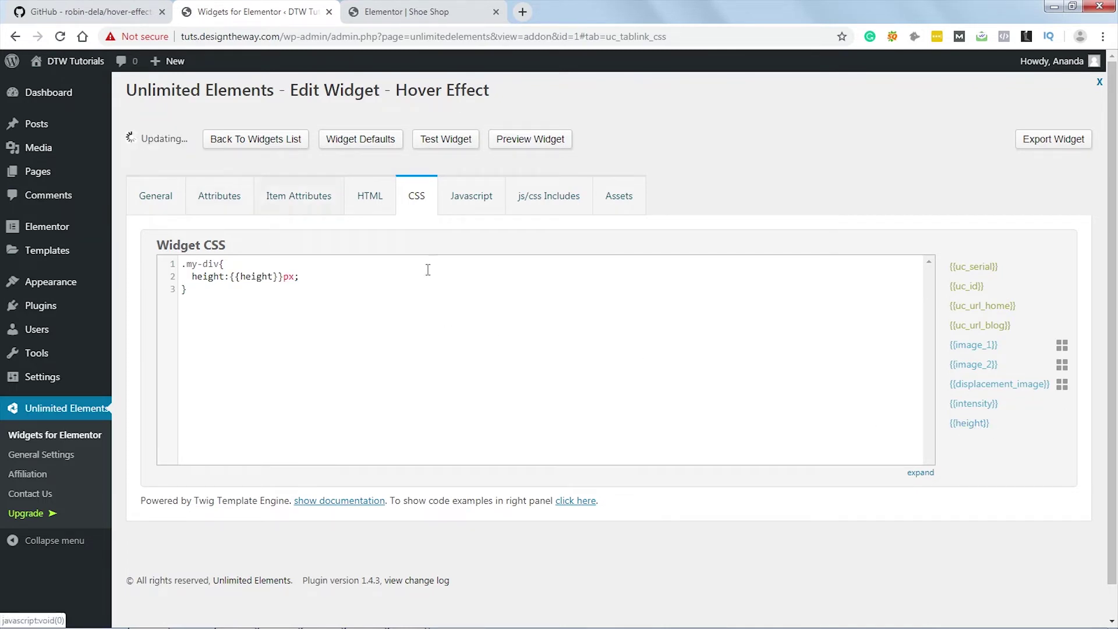
# Step: Switch to the Shoe Shop page in Elementor, save and reload it, and open the Hover Effect widget's settings
pyautogui.click(400, 10)
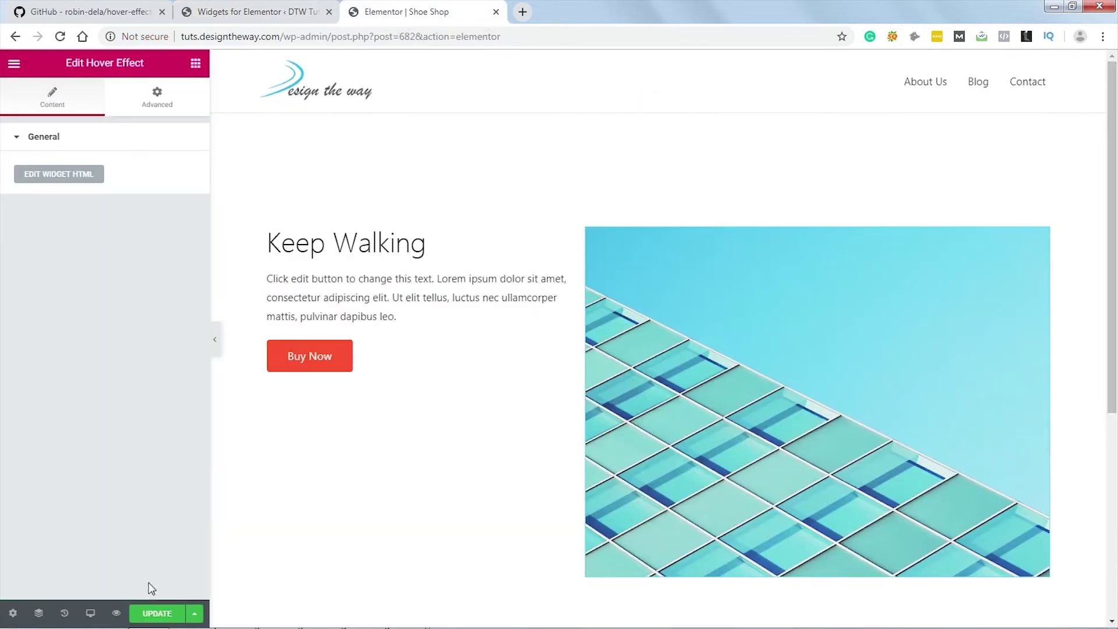
pyautogui.click(157, 615)
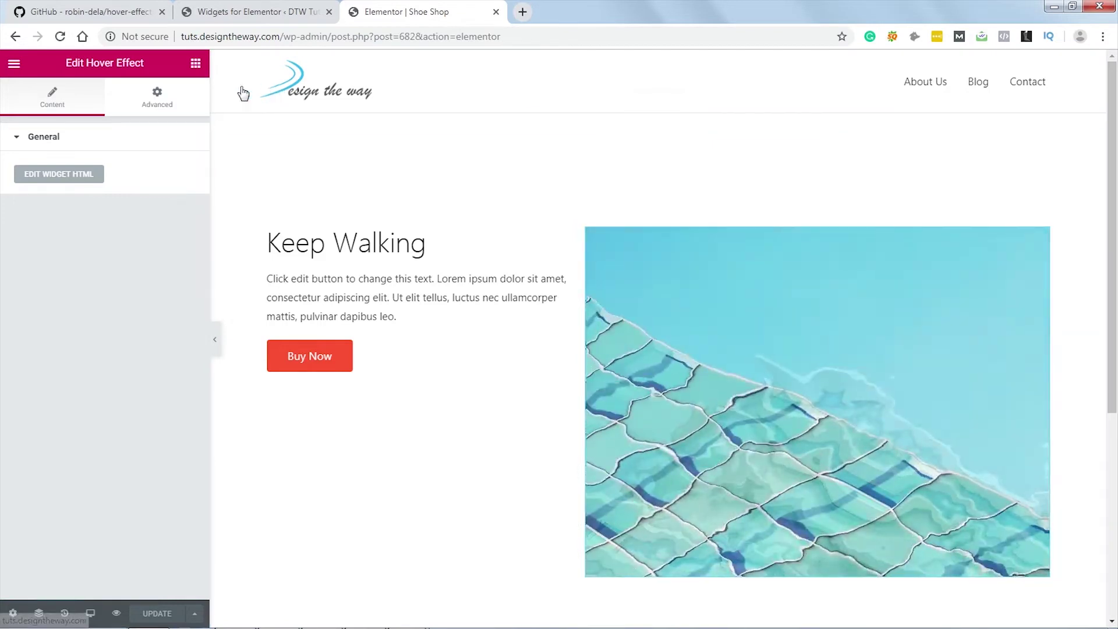
pyautogui.click(61, 37)
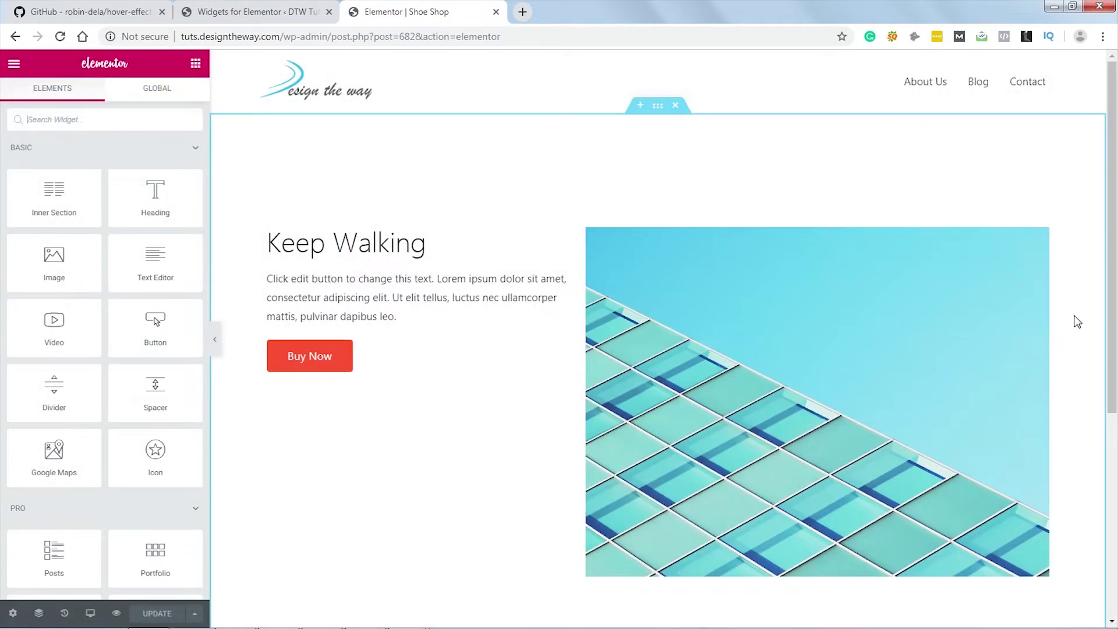
pyautogui.click(1041, 236)
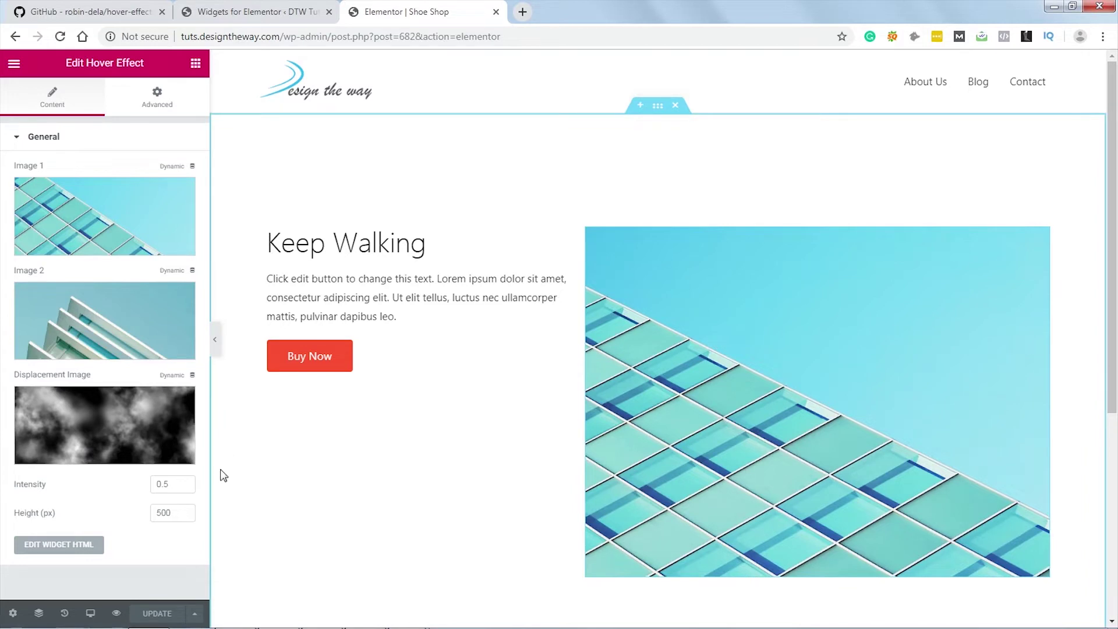
# Step: Set Image 1 of the Hover Effect widget to the grey version of the shoe picture from the media library
pyautogui.click(104, 213)
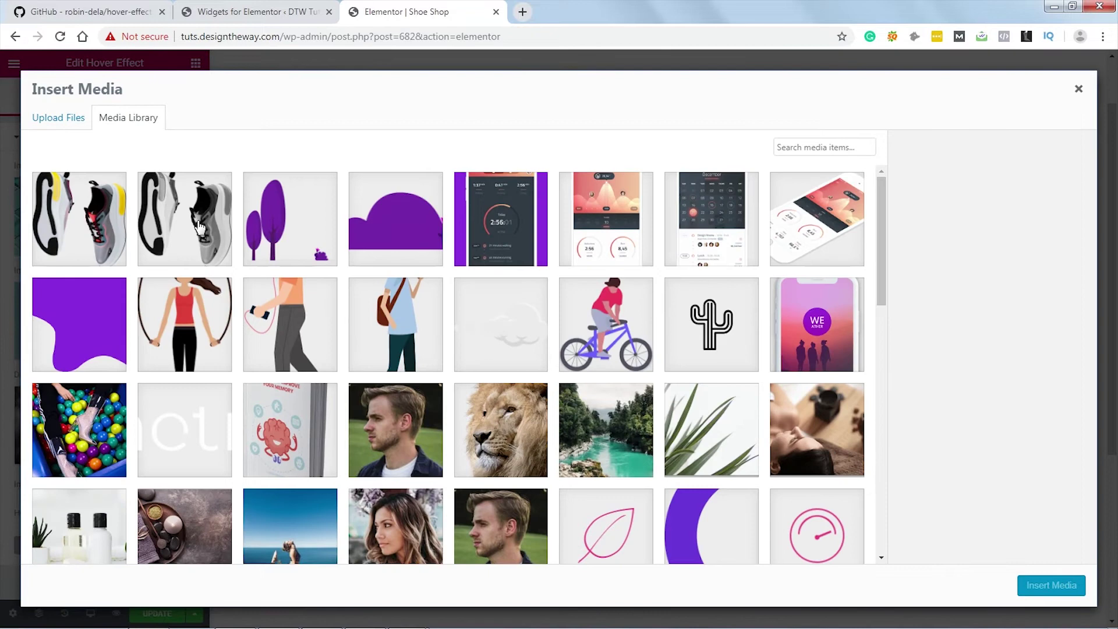
pyautogui.click(199, 227)
pyautogui.click(1046, 597)
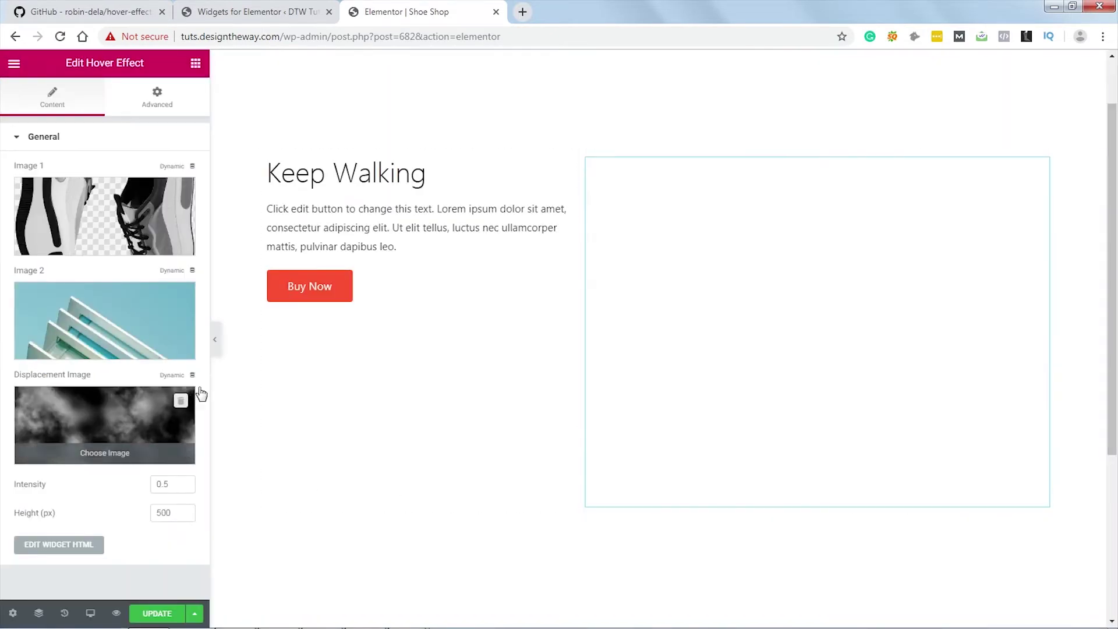
# Step: Set Image 2 to the coloured version of the shoe picture and the widget's height to 700 px
pyautogui.click(119, 324)
pyautogui.click(96, 233)
pyautogui.click(1066, 589)
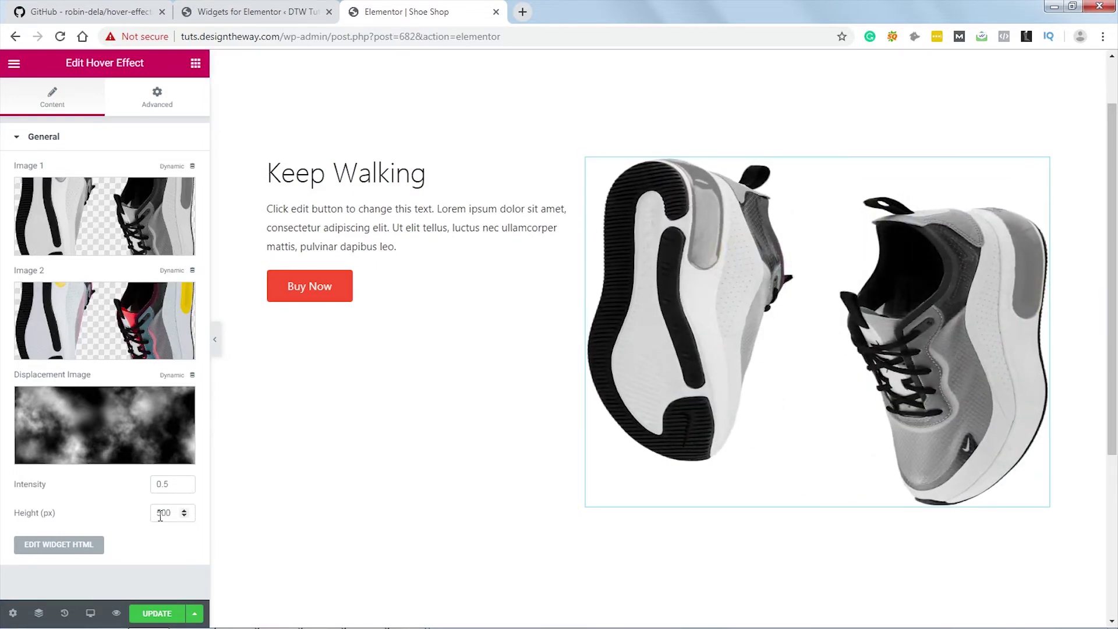
pyautogui.write('7')
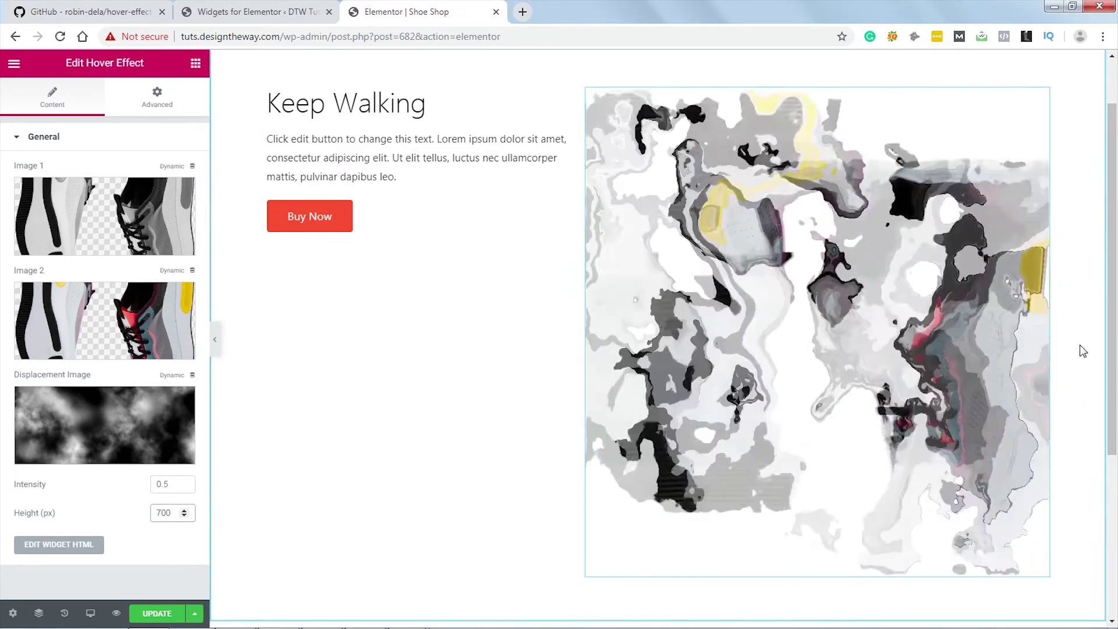
# Step: Set the vertical align of the section containing the Keep Walking text and shoe image to Middle
pyautogui.scroll(2, 1081, 349)
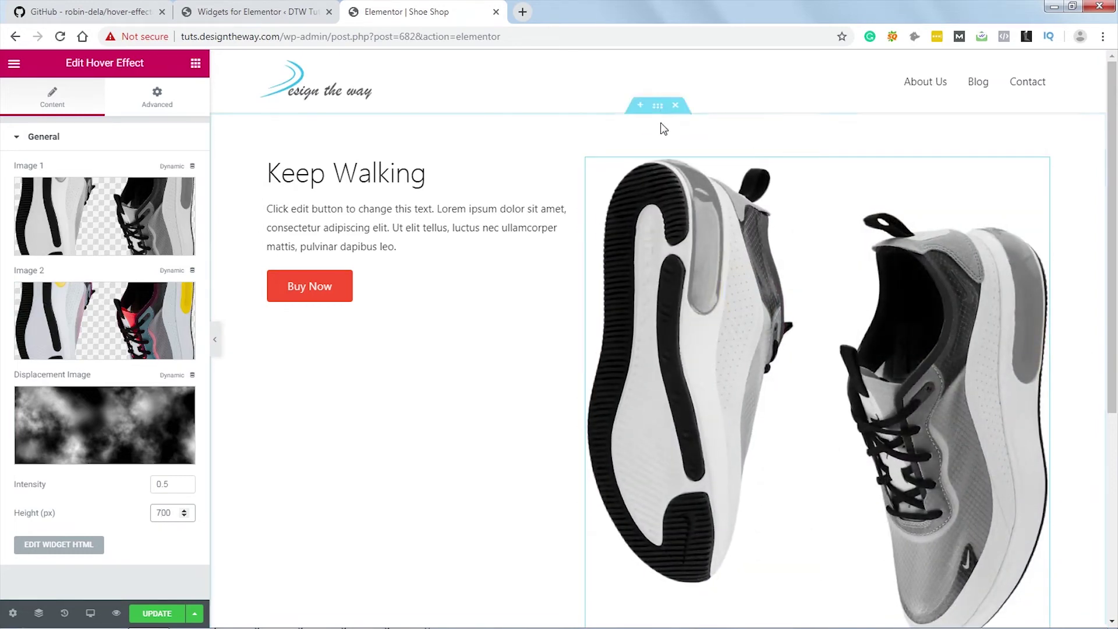
pyautogui.click(659, 106)
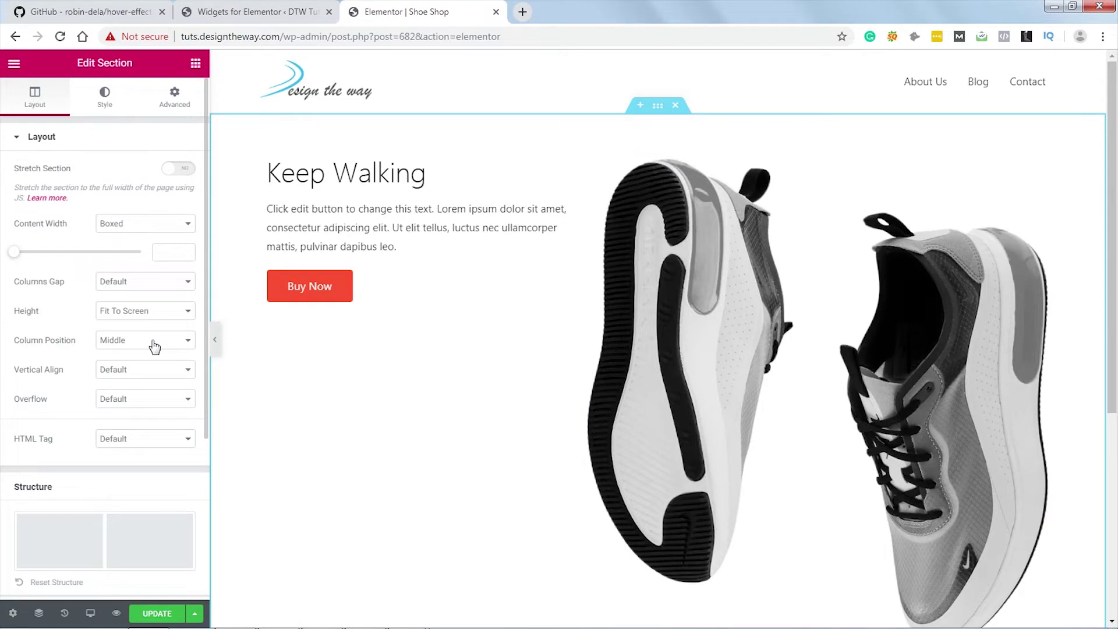
pyautogui.click(148, 371)
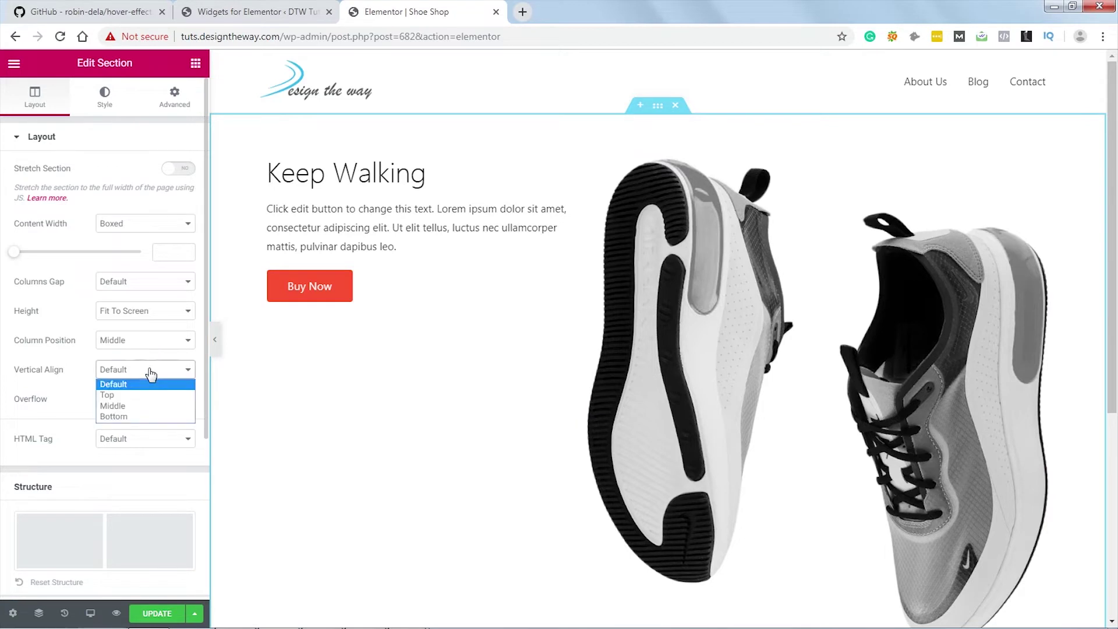
pyautogui.click(135, 410)
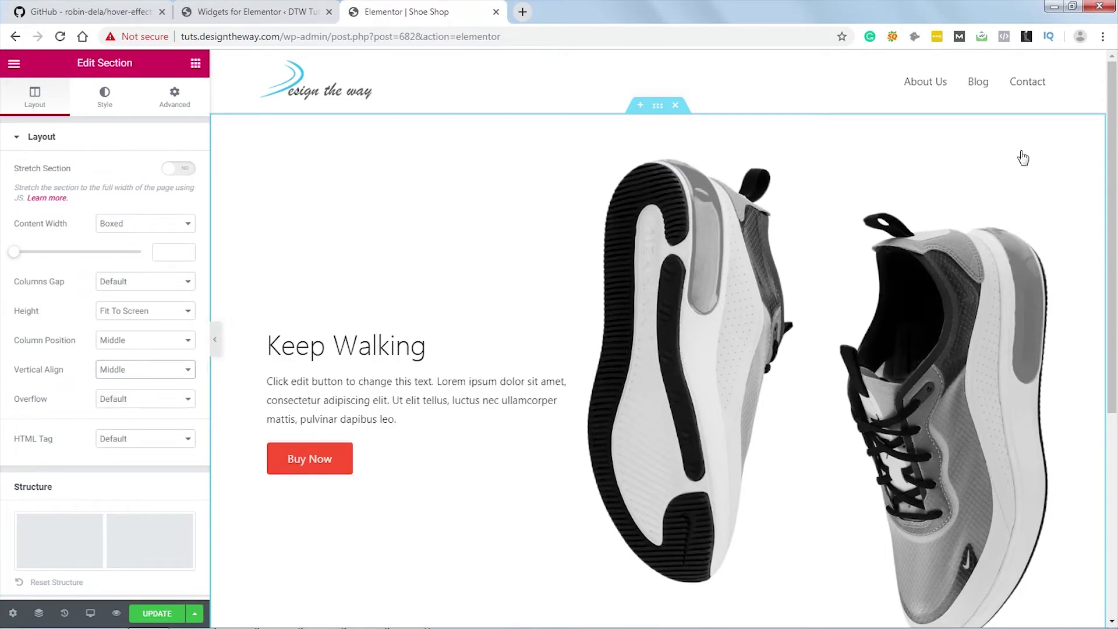
pyautogui.scroll(-2, 1066, 277)
pyautogui.scroll(2, 1066, 277)
# Step: Update the Shoe Shop page and preview it in a new tab to check the hover effect section
pyautogui.click(154, 614)
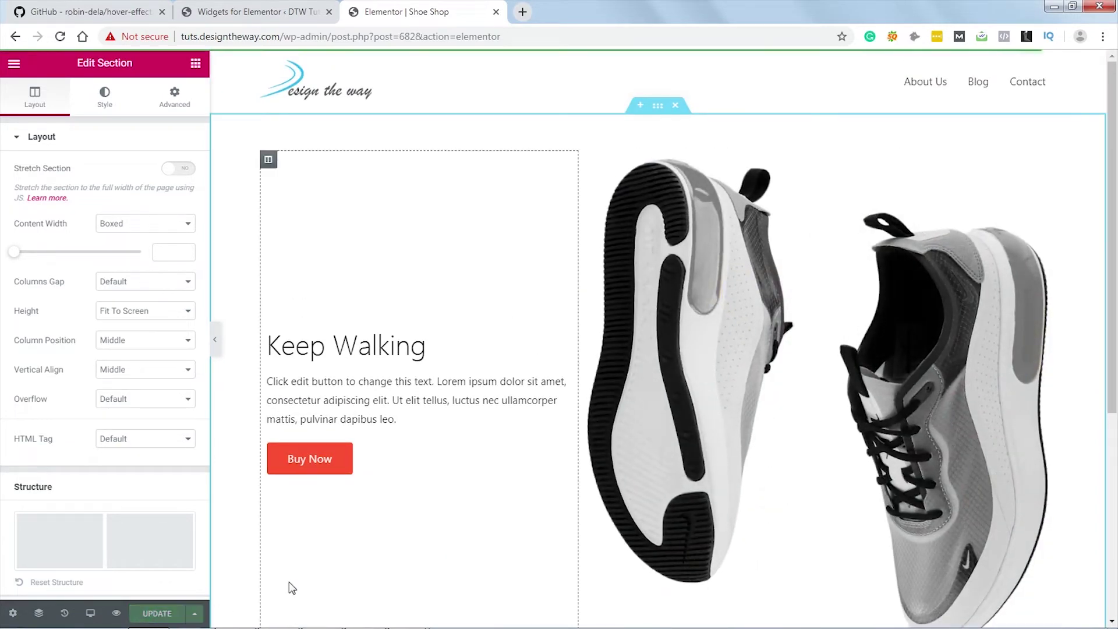
pyautogui.click(116, 615)
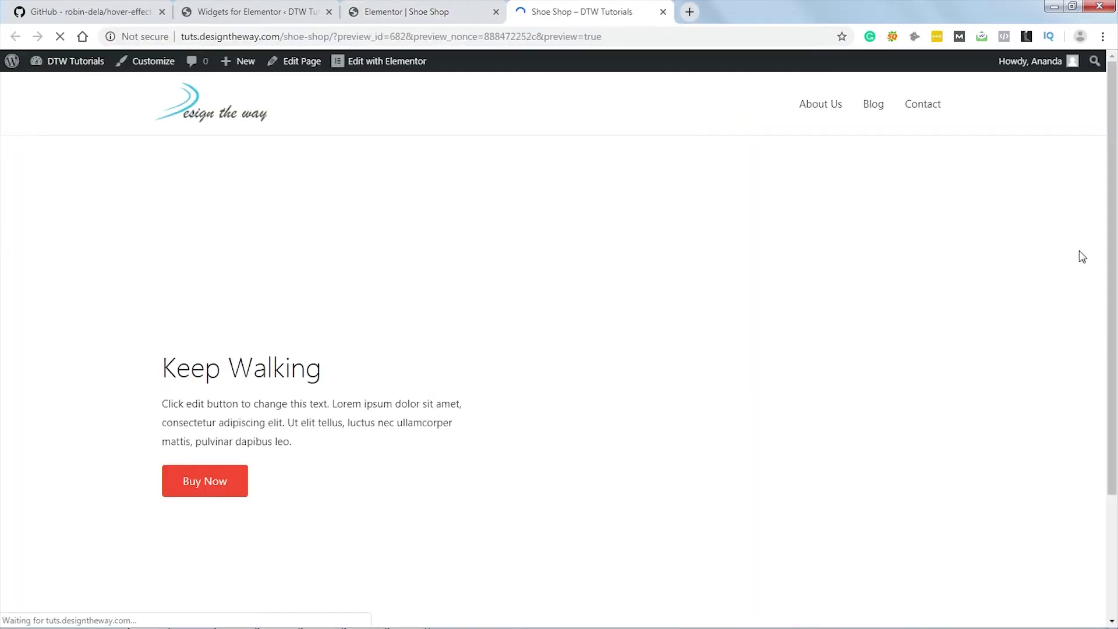
pyautogui.scroll(-1, 1100, 300)
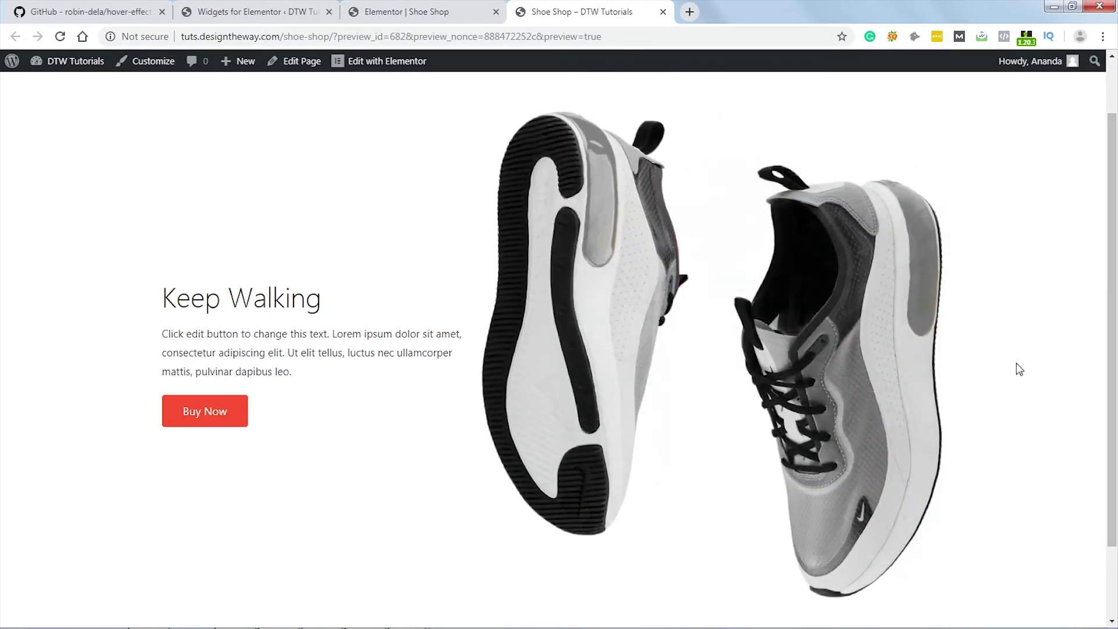
# Step: Return to the Elementor editor, reopen the Hover Effect widget's settings and set the intensity to 2
pyautogui.click(442, 13)
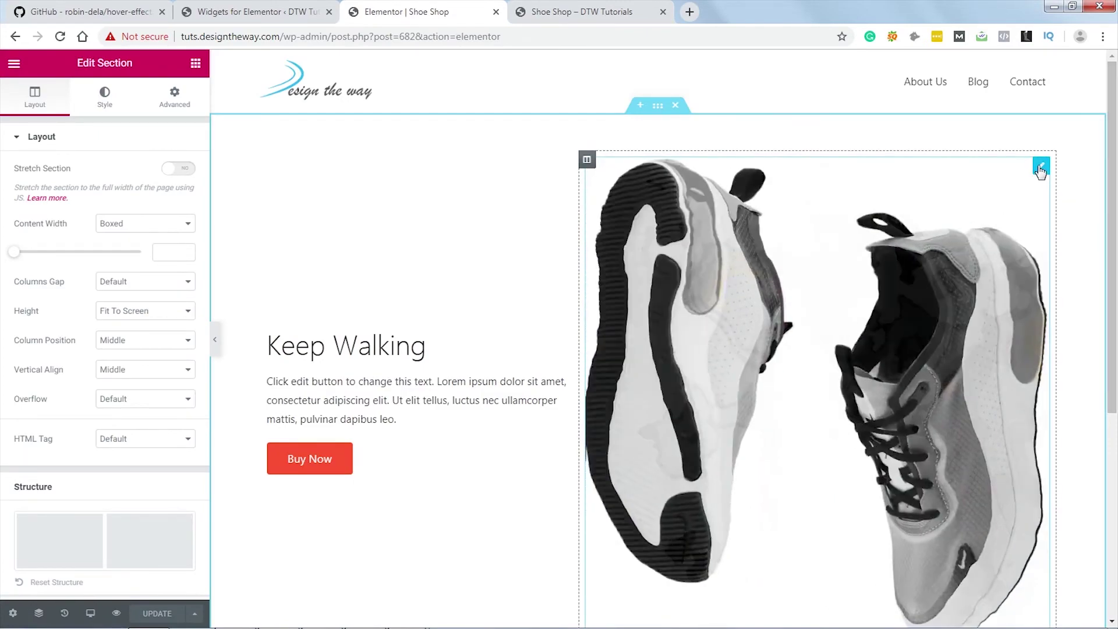
pyautogui.click(1037, 167)
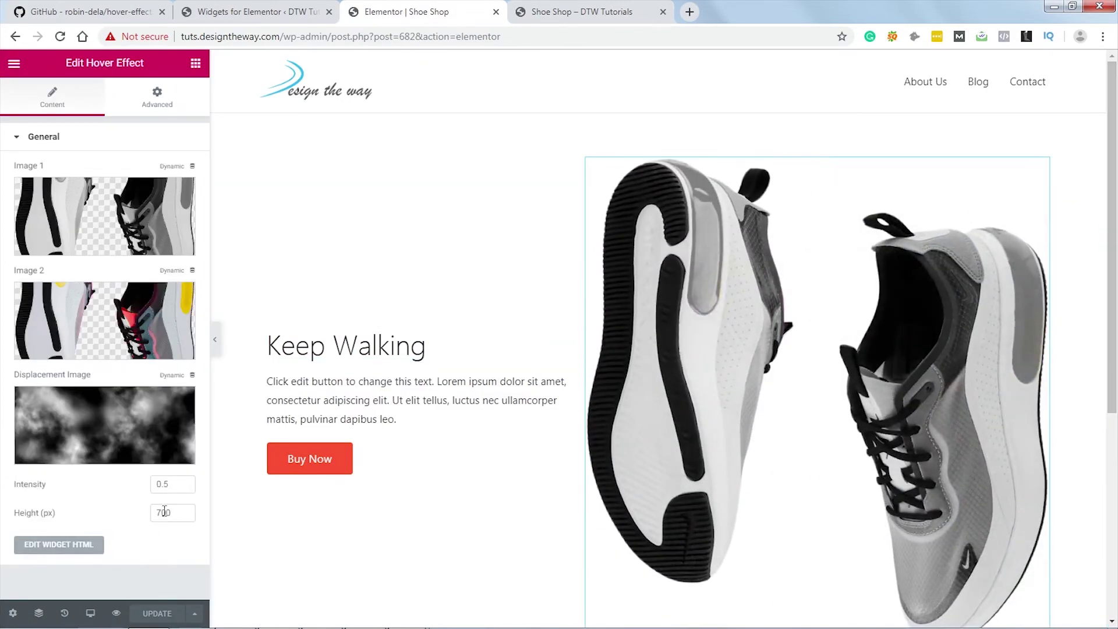
pyautogui.click(154, 484)
pyautogui.write('2')
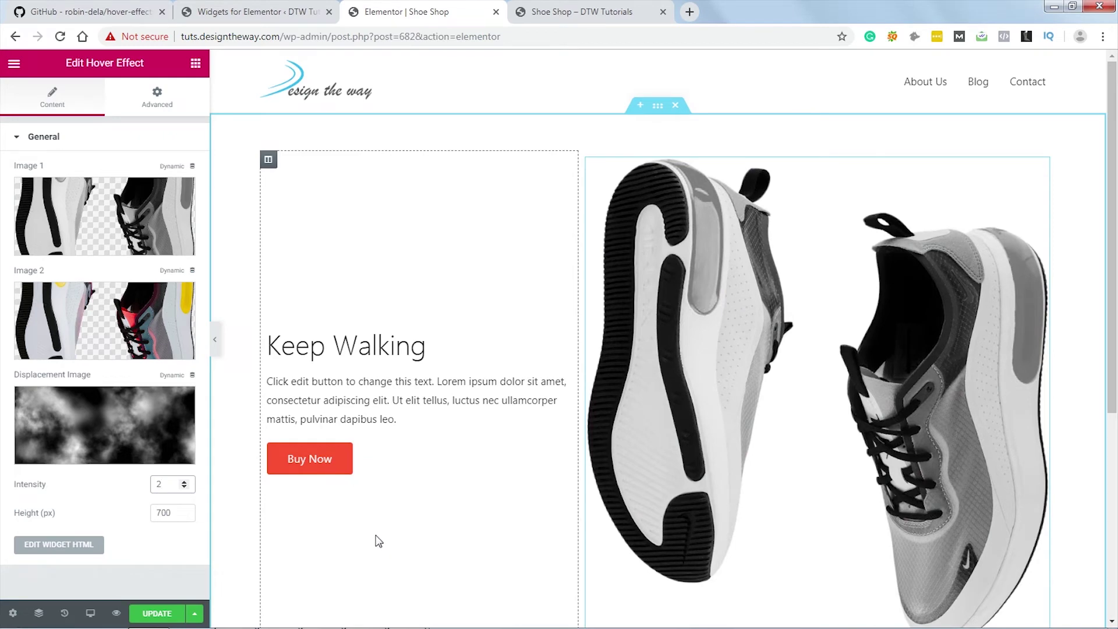
# Step: Upload image 7 from the hover-effect-master displacement folder to the media library and use it as the widget's displacement image
pyautogui.moveTo(98, 418)
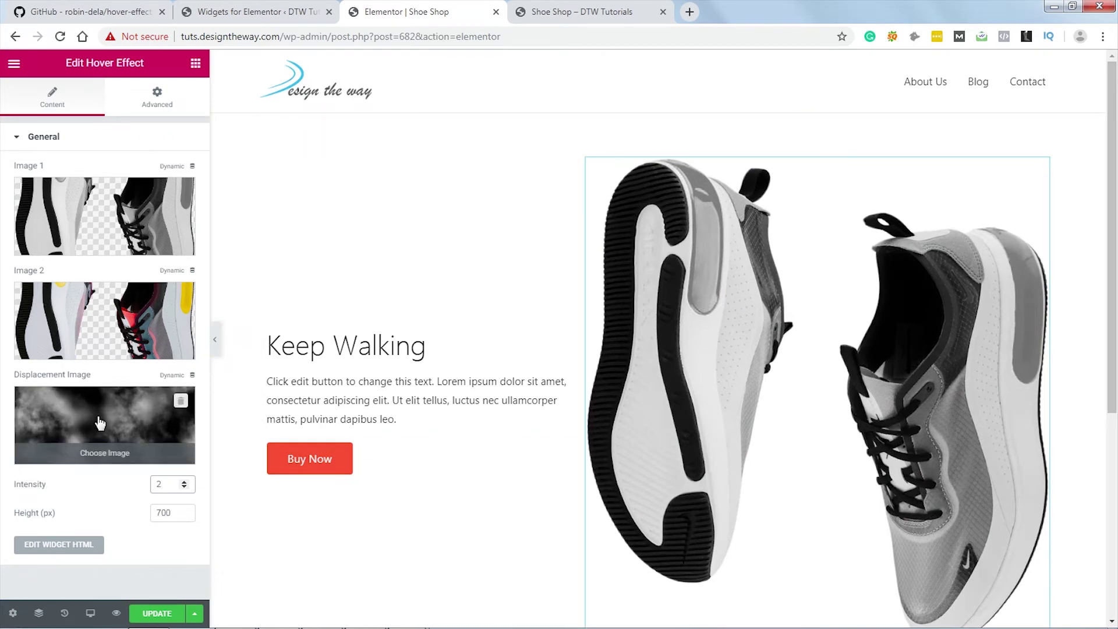
pyautogui.click(101, 423)
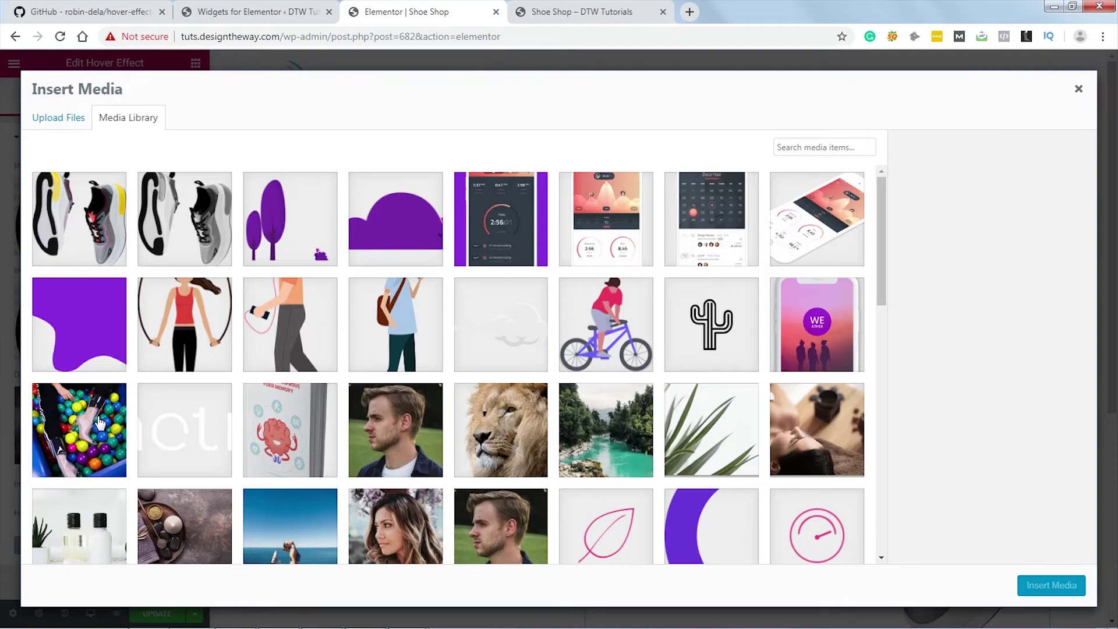
pyautogui.hotkey('alt', 'Tab')
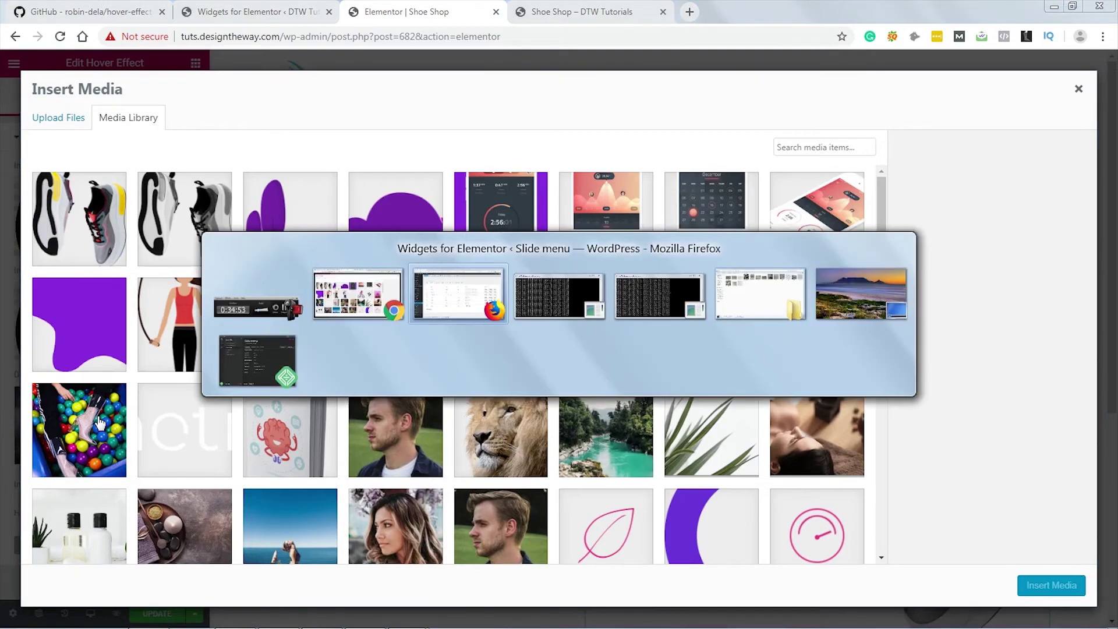
pyautogui.hotkey('alt', 'Tab')
pyautogui.hotkey('alt', 'Tab')
pyautogui.hotkey('alt', 'Tab')
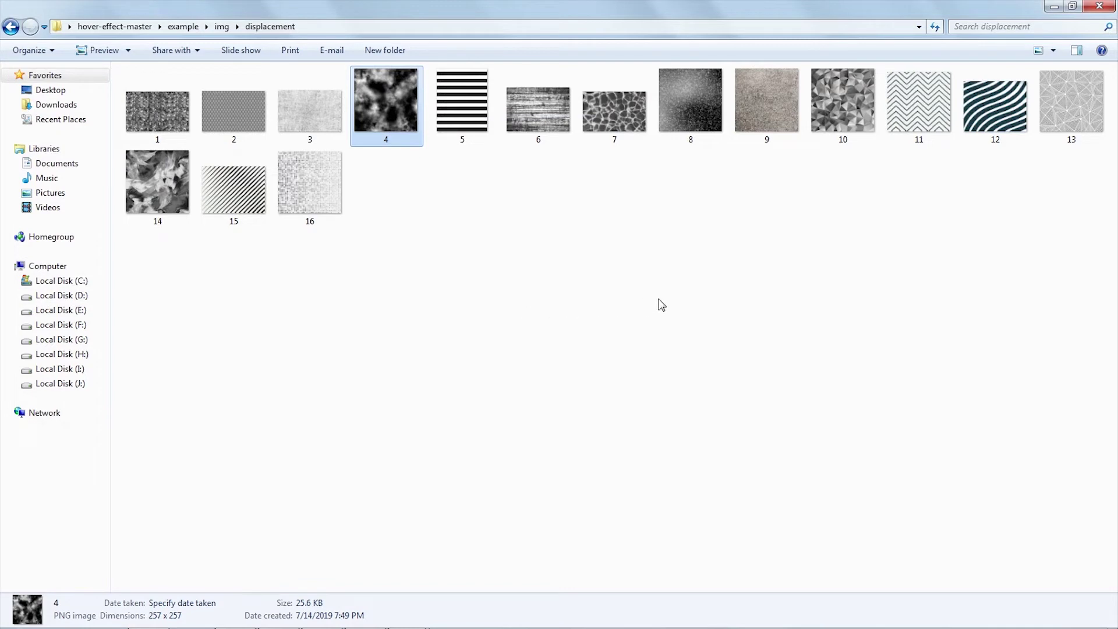
pyautogui.moveTo(617, 115); pyautogui.dragTo(333, 363)
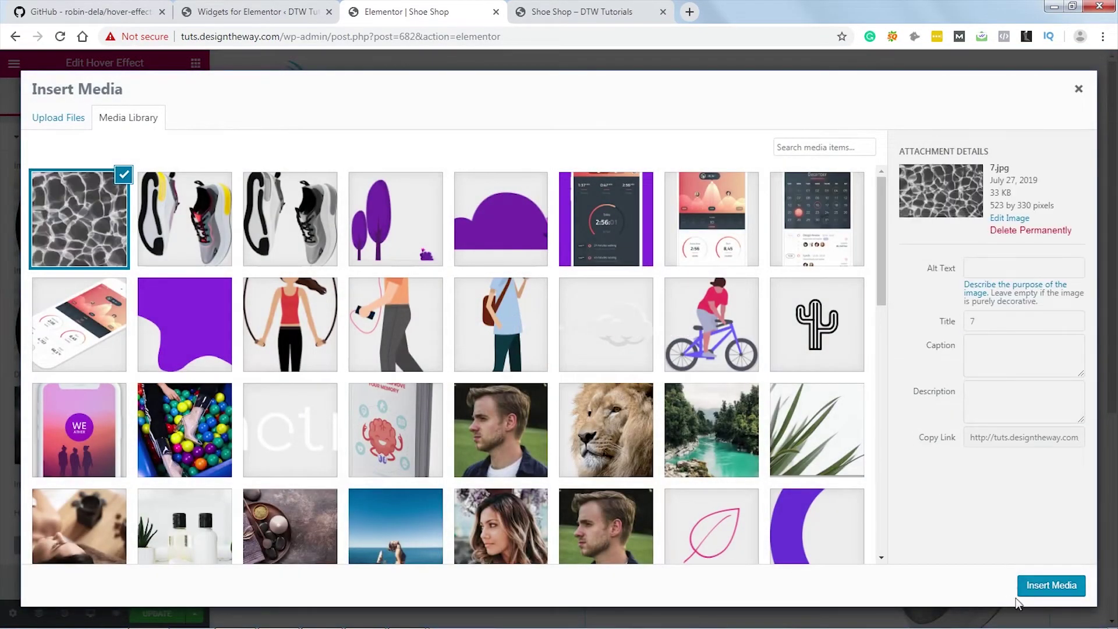
pyautogui.click(1046, 587)
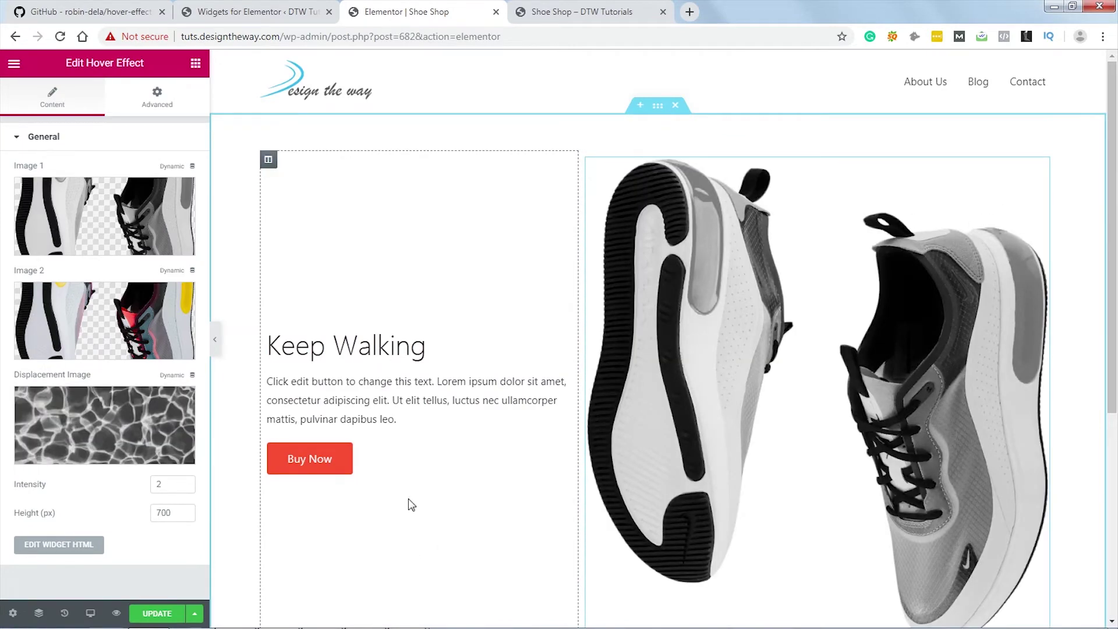
pyautogui.moveTo(871, 365)
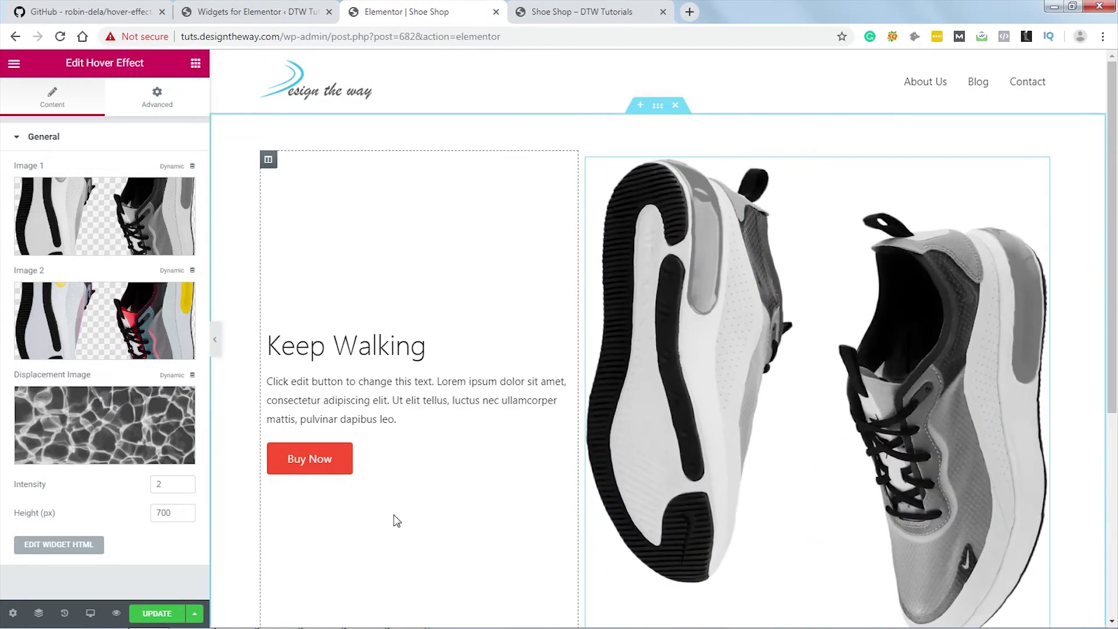
# Step: Review the optional parameters, such as angle, easing and intensity, in the hover-effect GitHub documentation
pyautogui.click(75, 13)
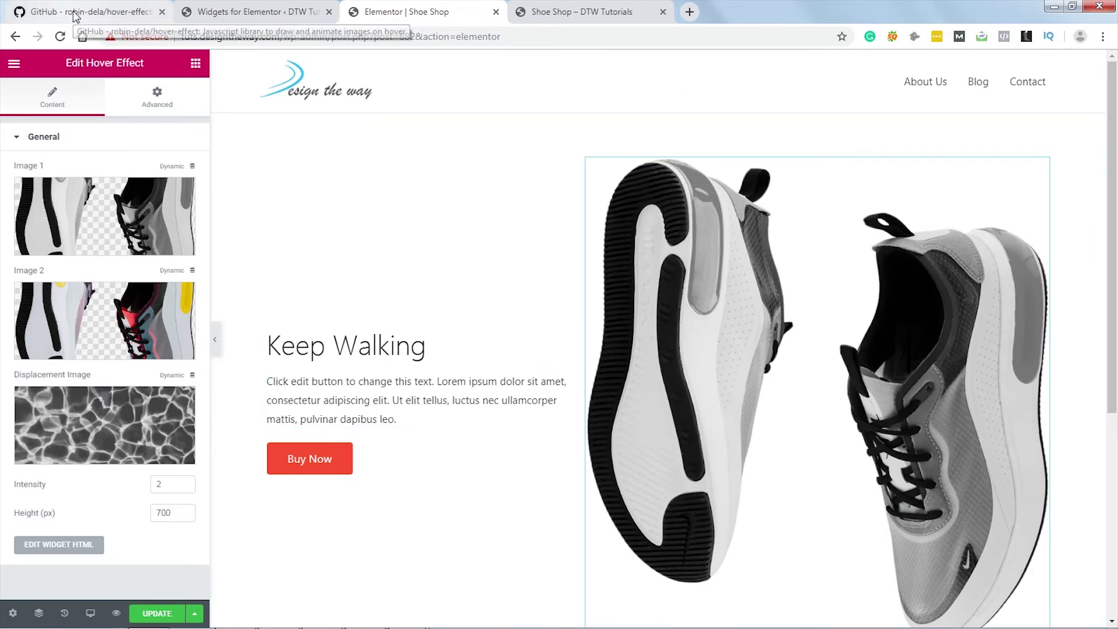
pyautogui.scroll(-14, 807, 297)
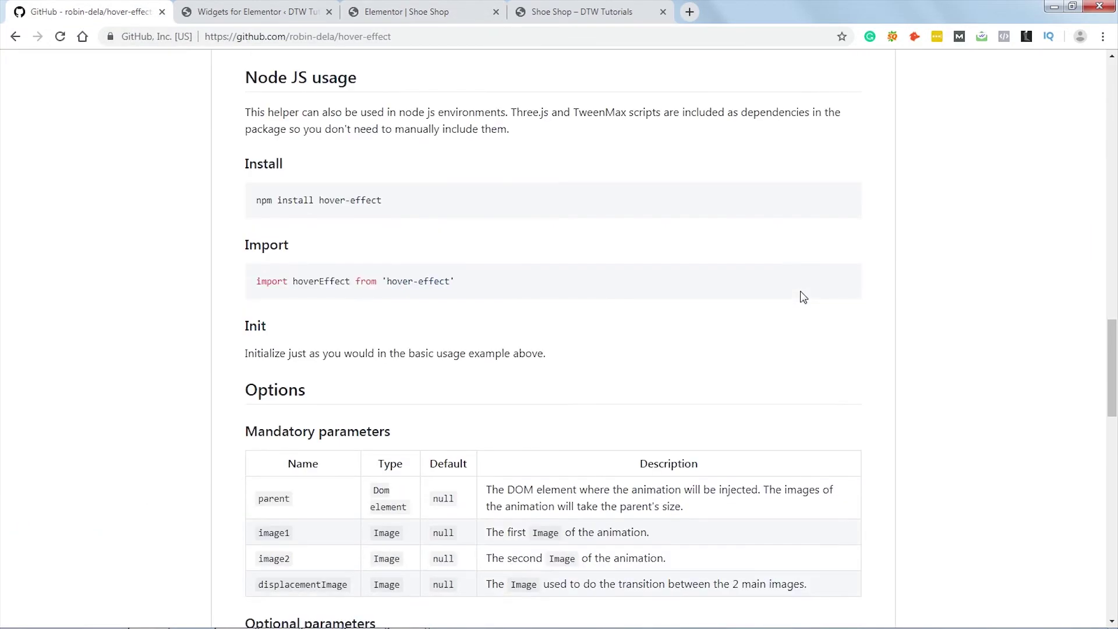
pyautogui.scroll(-1, 802, 296)
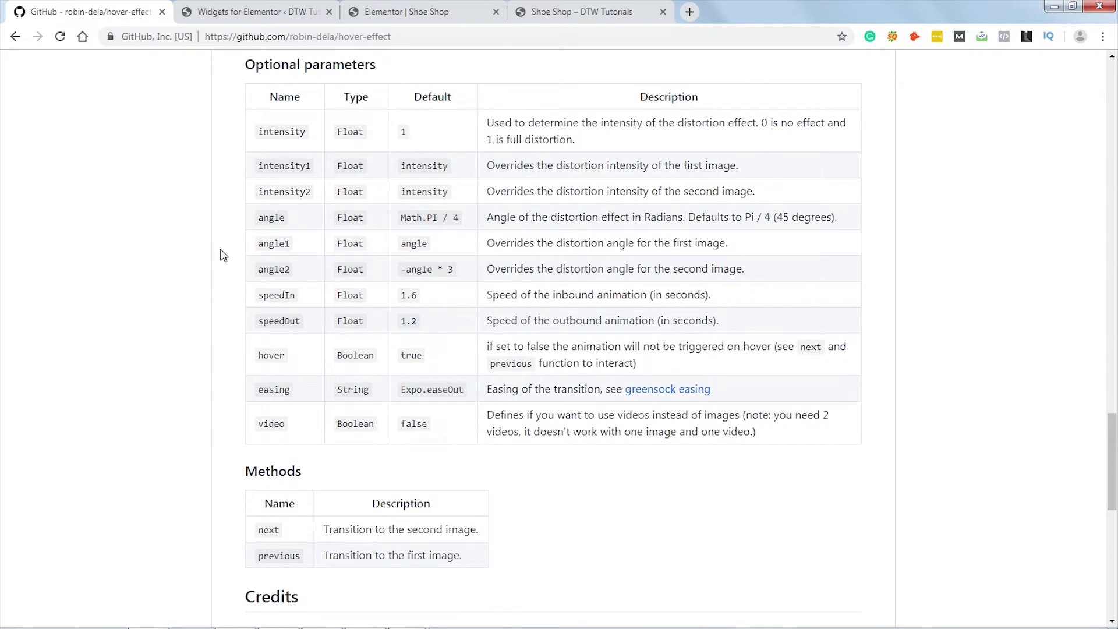
pyautogui.doubleClick(275, 217)
pyautogui.moveTo(261, 394); pyautogui.dragTo(306, 389)
pyautogui.moveTo(260, 131); pyautogui.dragTo(301, 130)
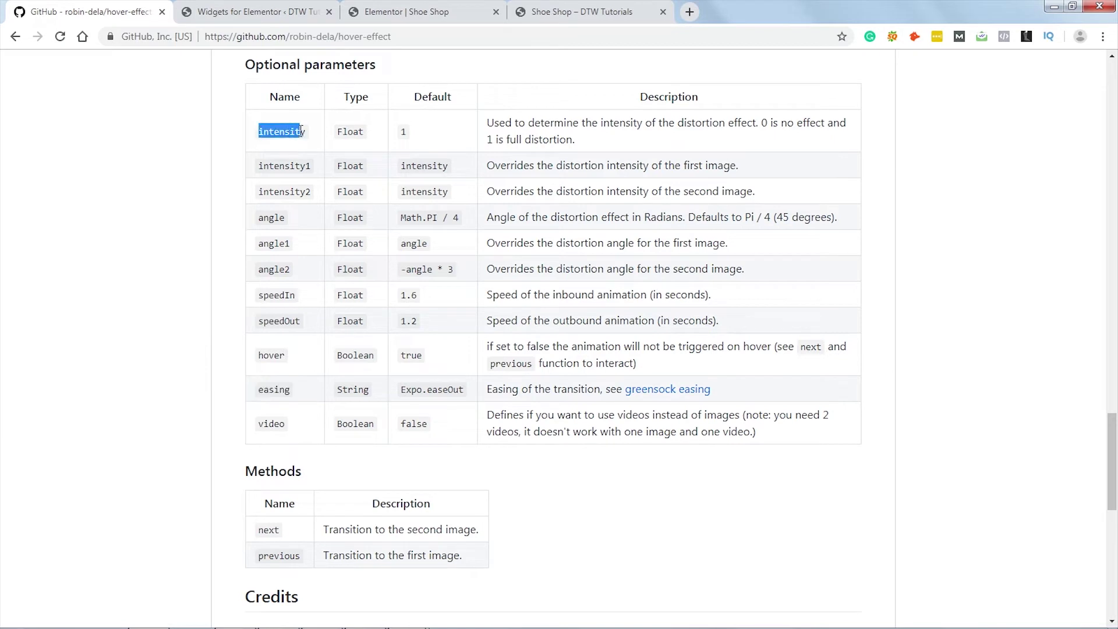
pyautogui.click(165, 204)
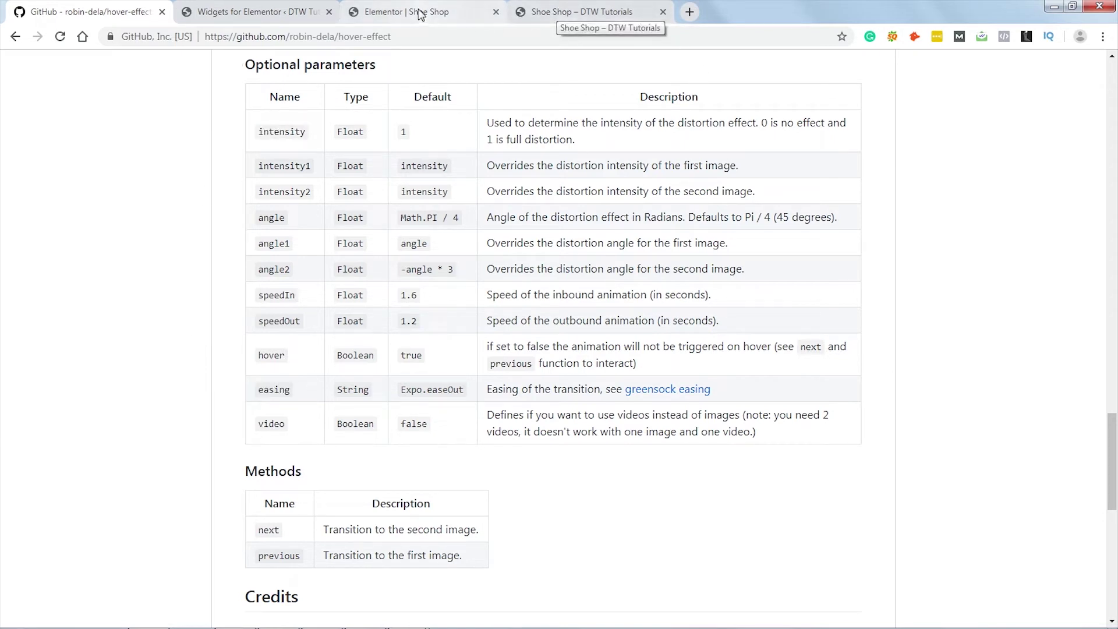
# Step: Copy the easing parameter name from the GitHub documentation and add an easing: line after displacementImage in the widget's JavaScript
pyautogui.click(259, 13)
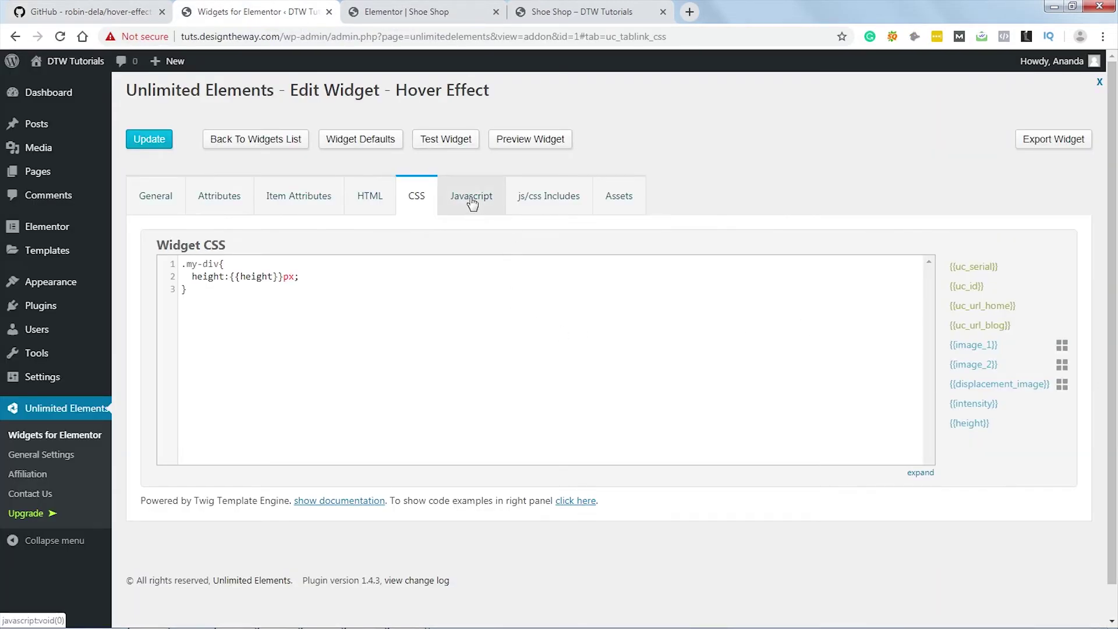
pyautogui.click(472, 201)
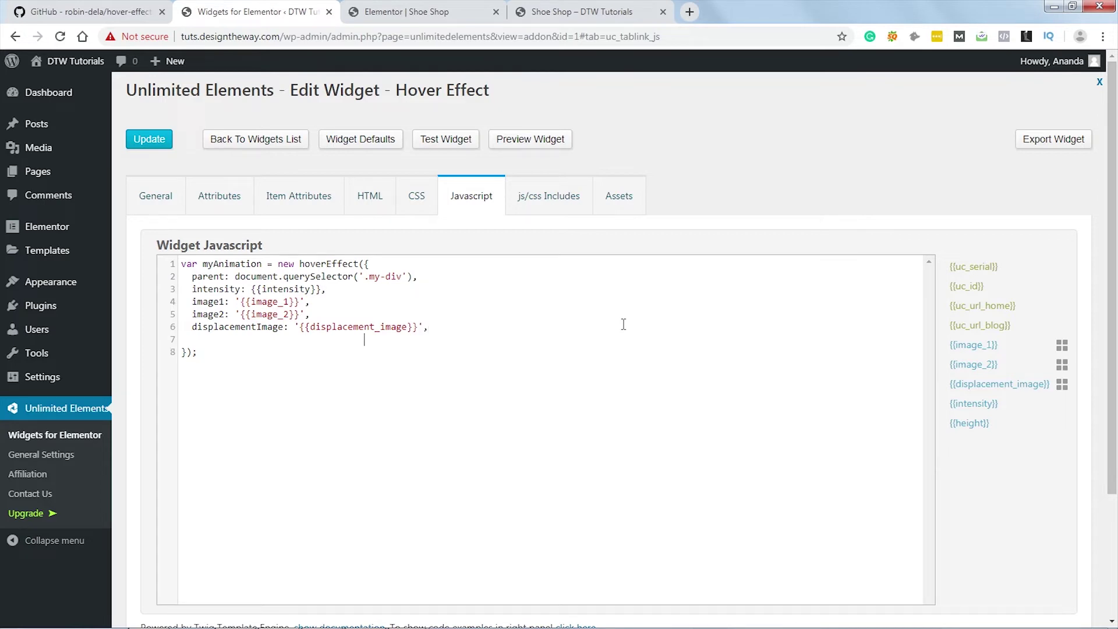
pyautogui.click(87, 11)
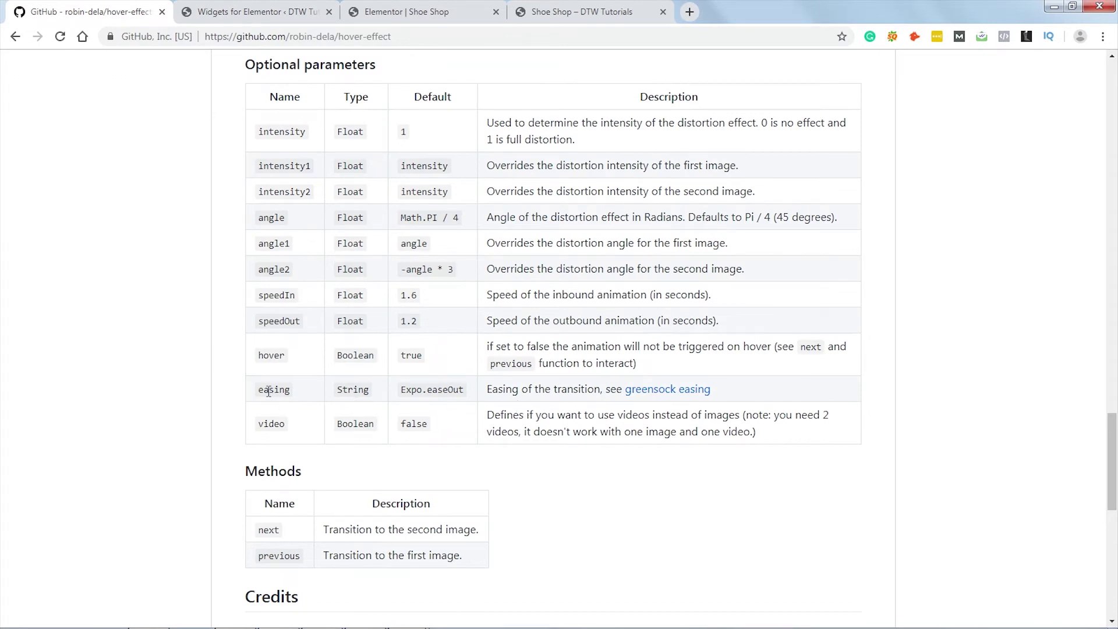
pyautogui.moveTo(288, 391); pyautogui.dragTo(291, 392)
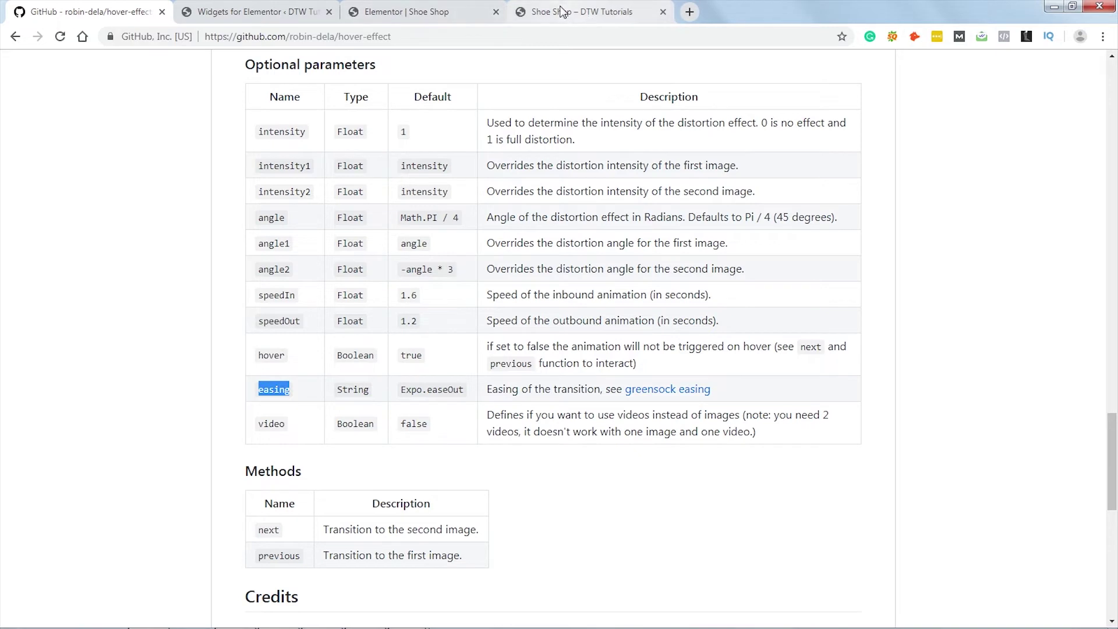
pyautogui.click(256, 12)
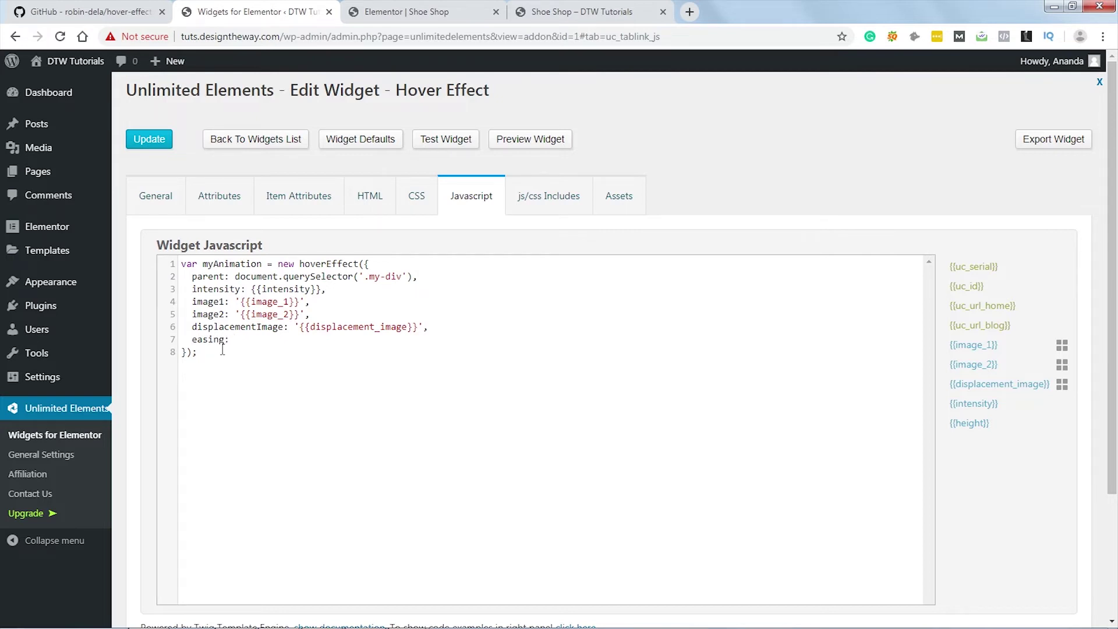
# Step: Open the greensock easing link from the hover-effect GitHub documentation and preview the Power4 and Rough eases in the Ease Visualizer
pyautogui.click(116, 12)
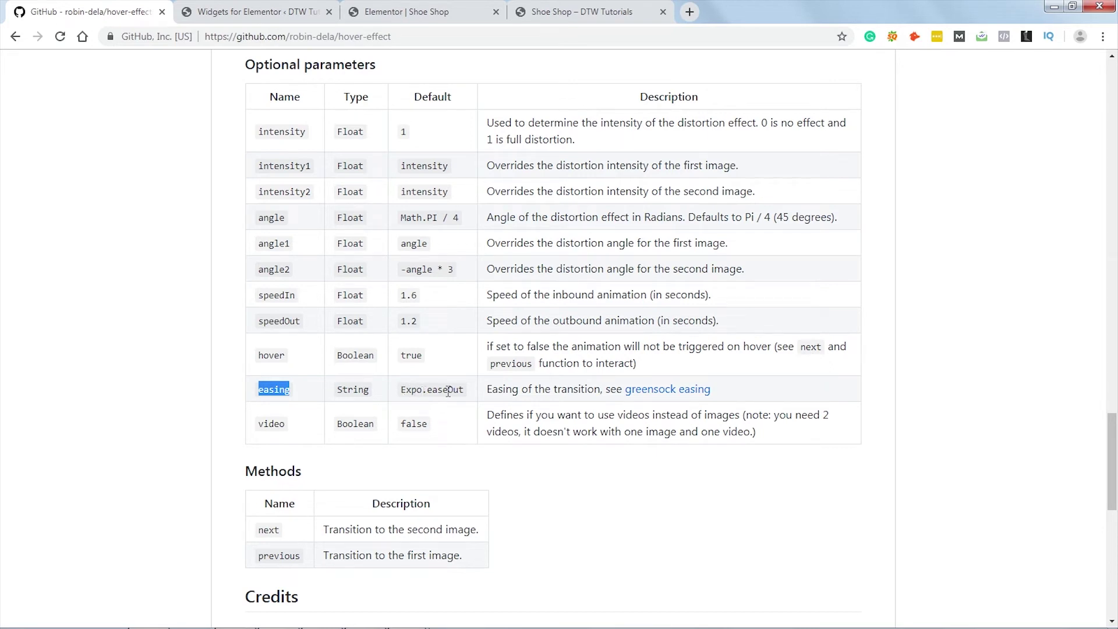
pyautogui.middleClick(668, 393)
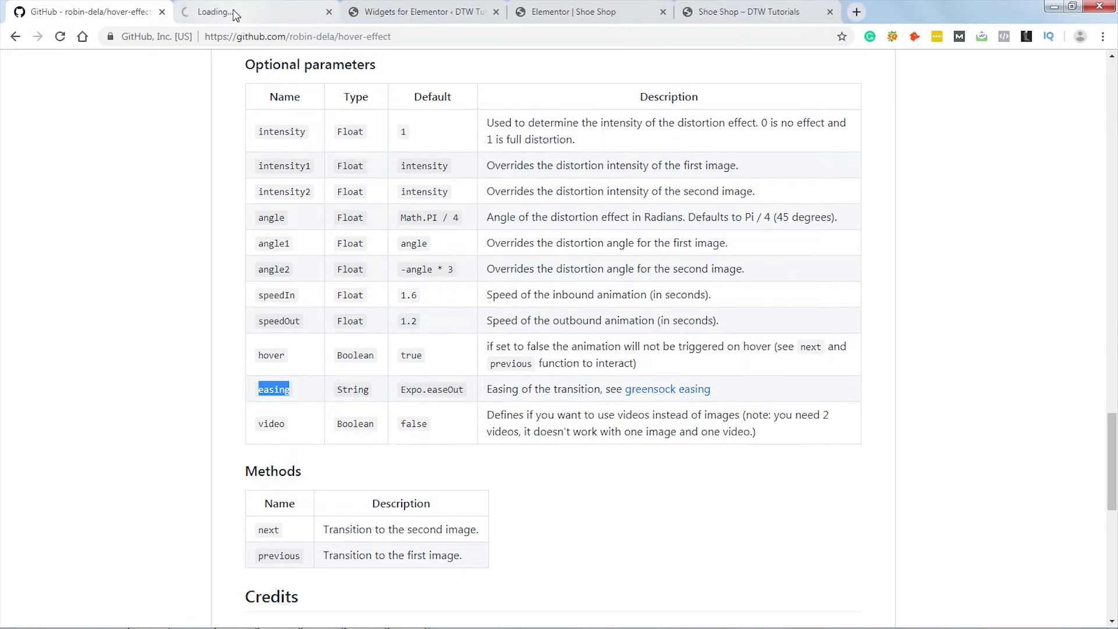
pyautogui.click(234, 14)
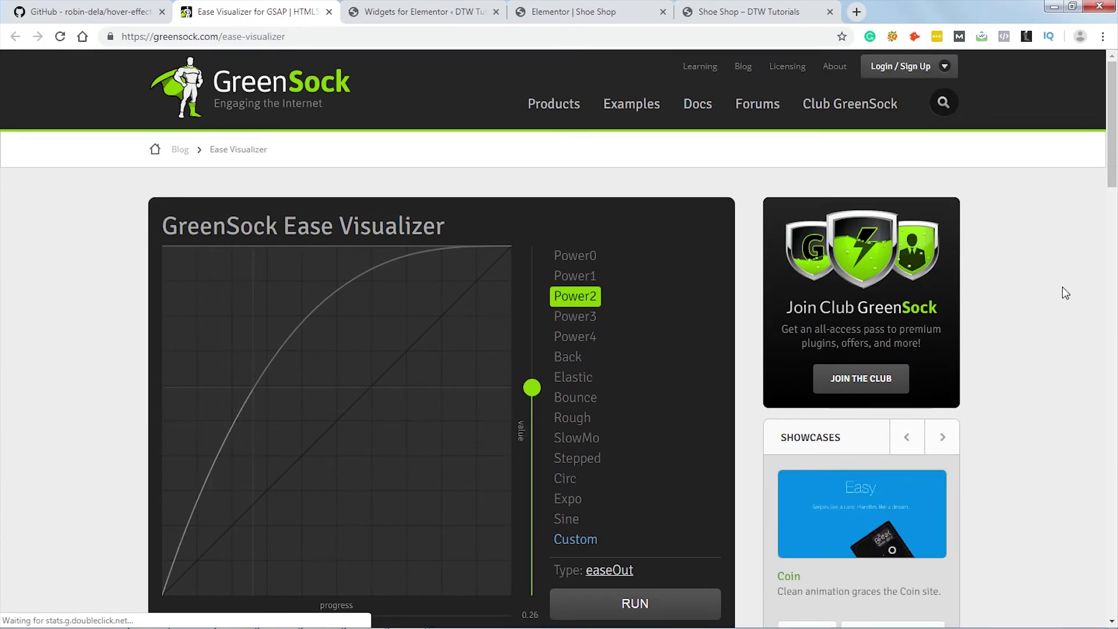
pyautogui.scroll(-1, 1062, 286)
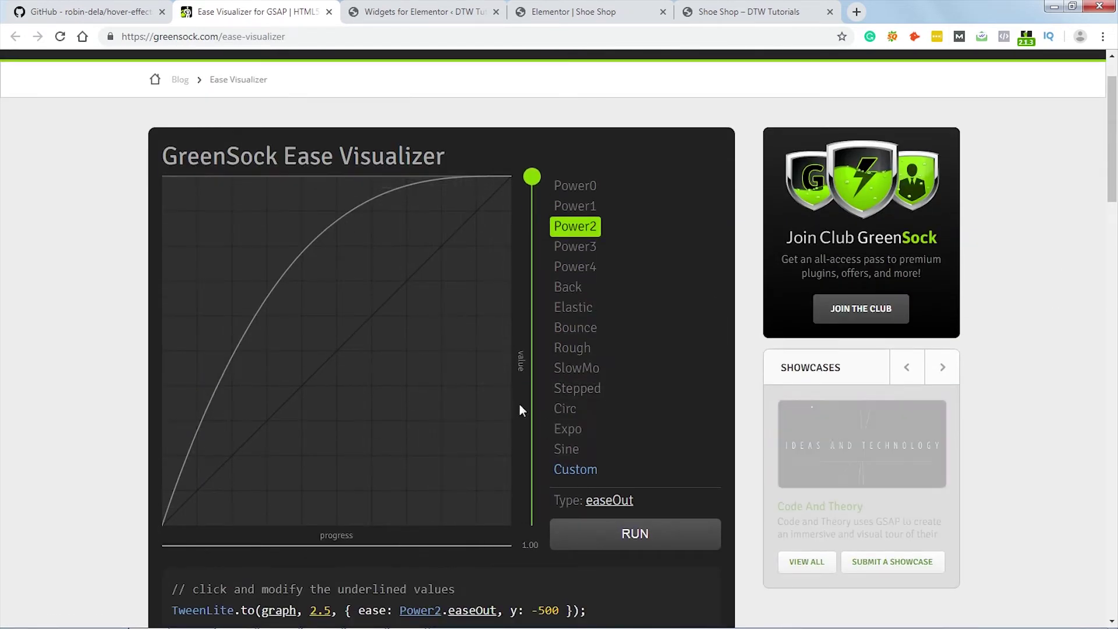
pyautogui.click(585, 273)
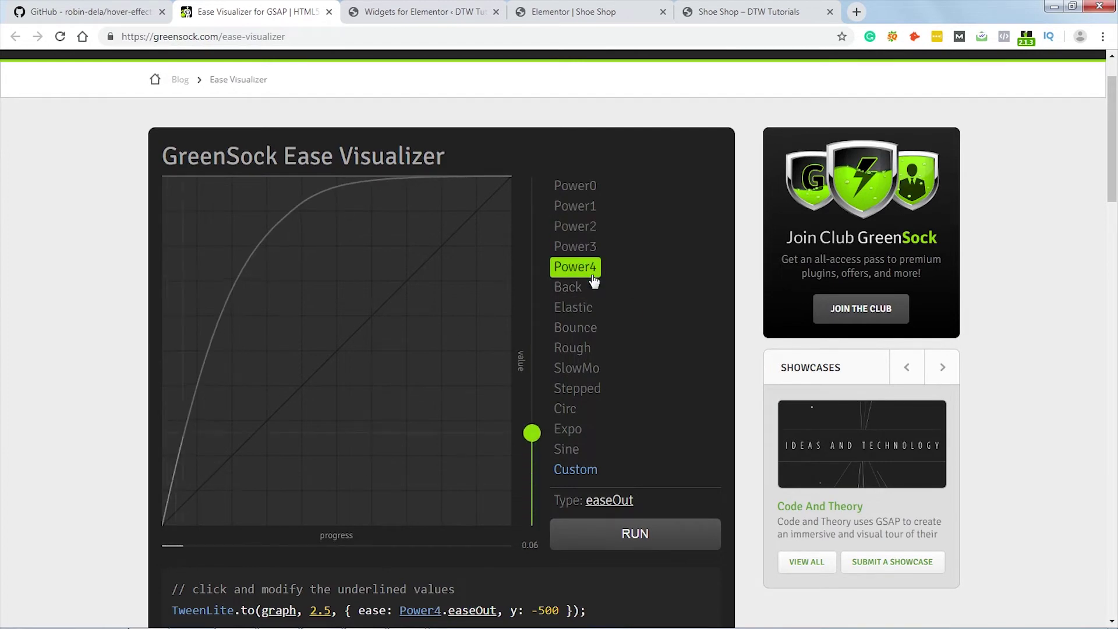
pyautogui.click(563, 356)
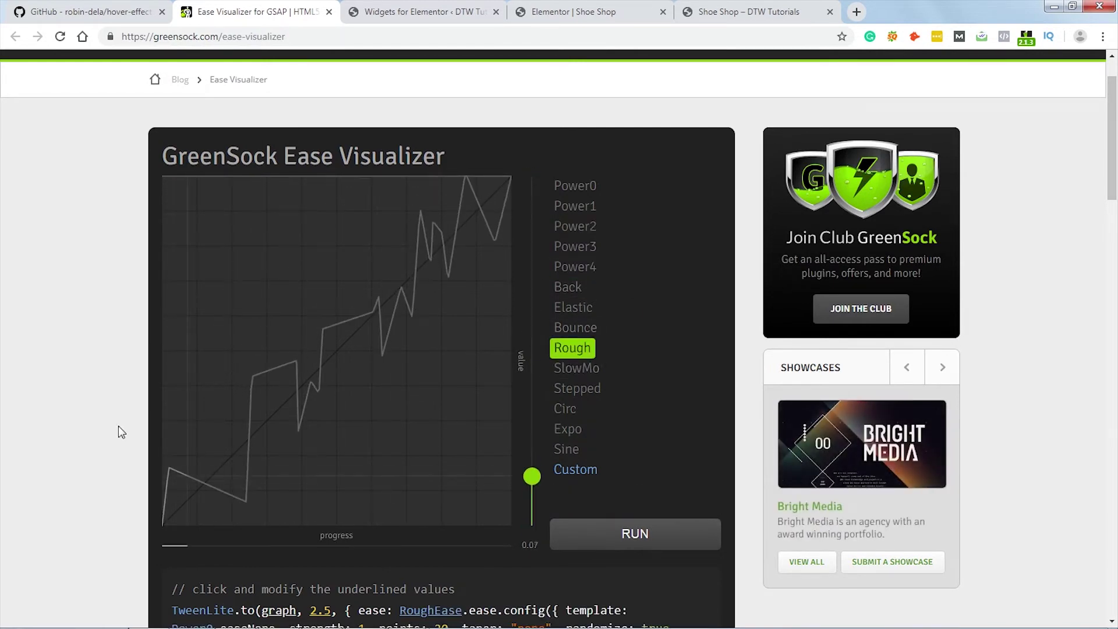
pyautogui.scroll(-1, 70, 417)
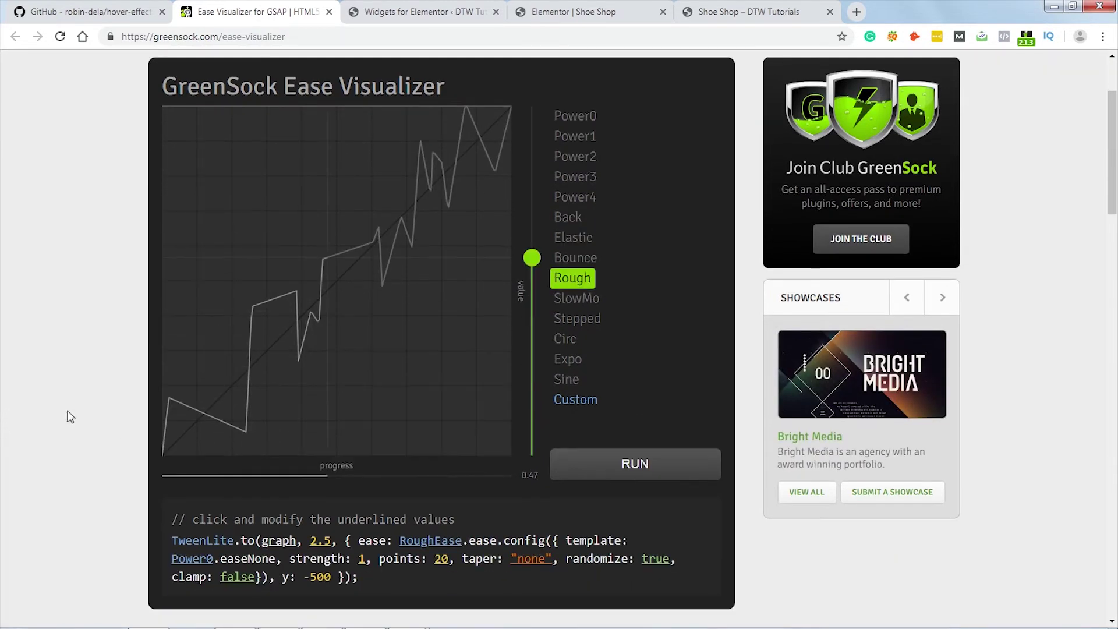
# Step: Preview the Expo ease in the visualizer with its easeIn and easeInOut types
pyautogui.click(570, 359)
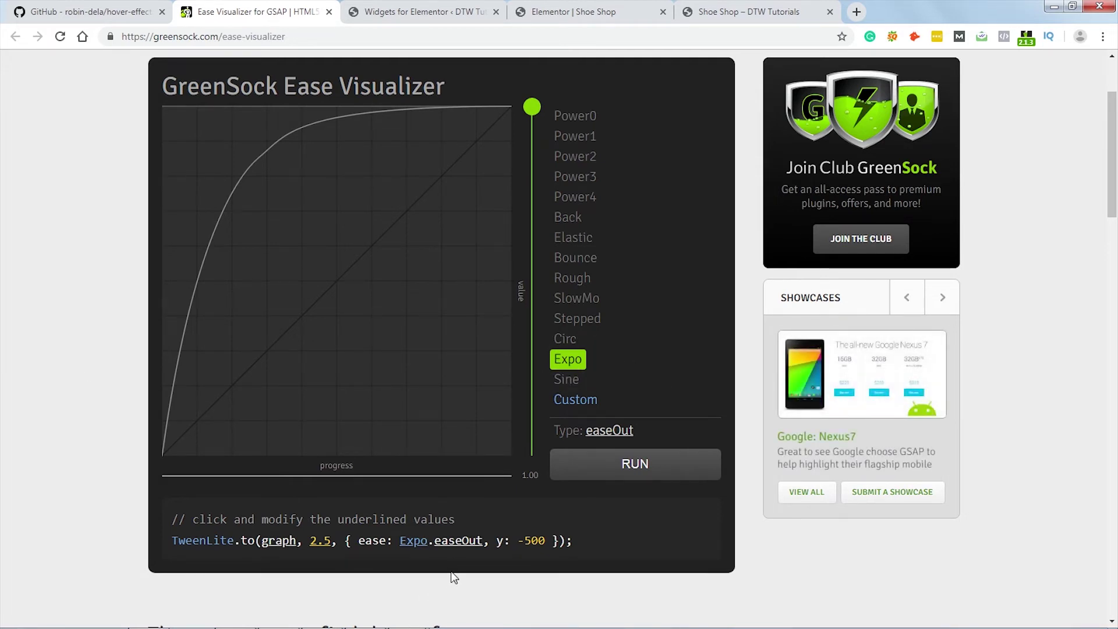
pyautogui.click(459, 543)
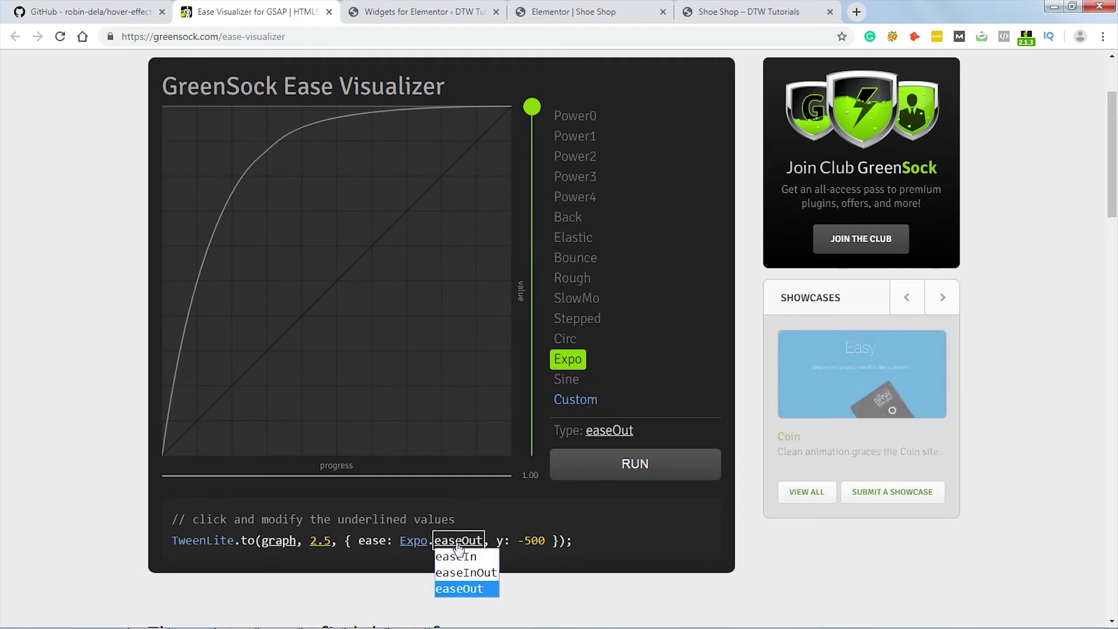
pyautogui.click(456, 557)
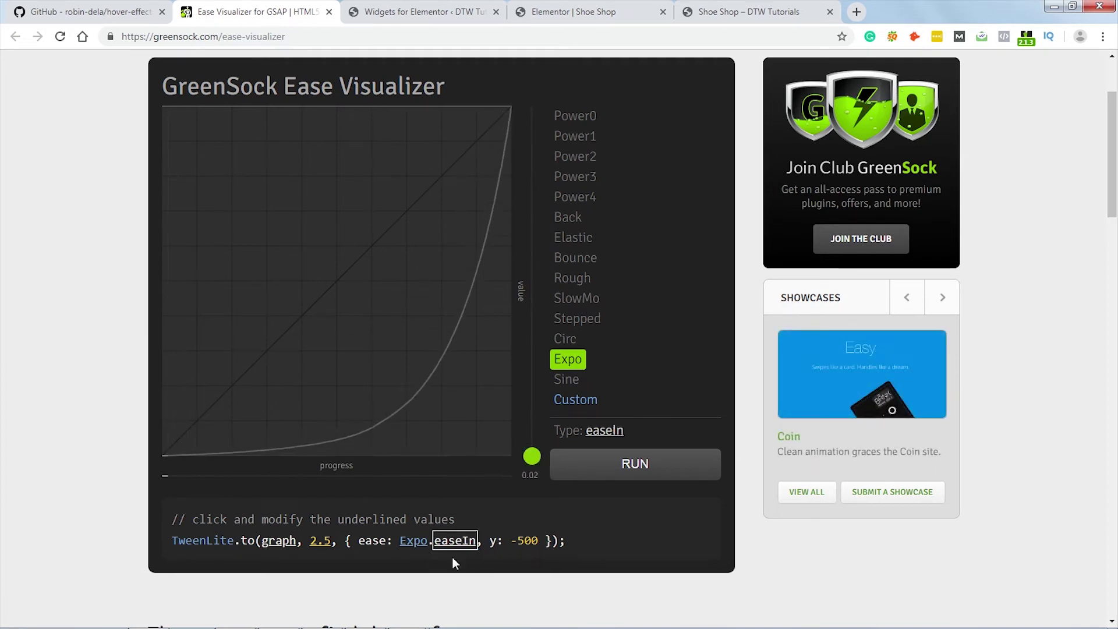
pyautogui.click(460, 544)
pyautogui.click(466, 573)
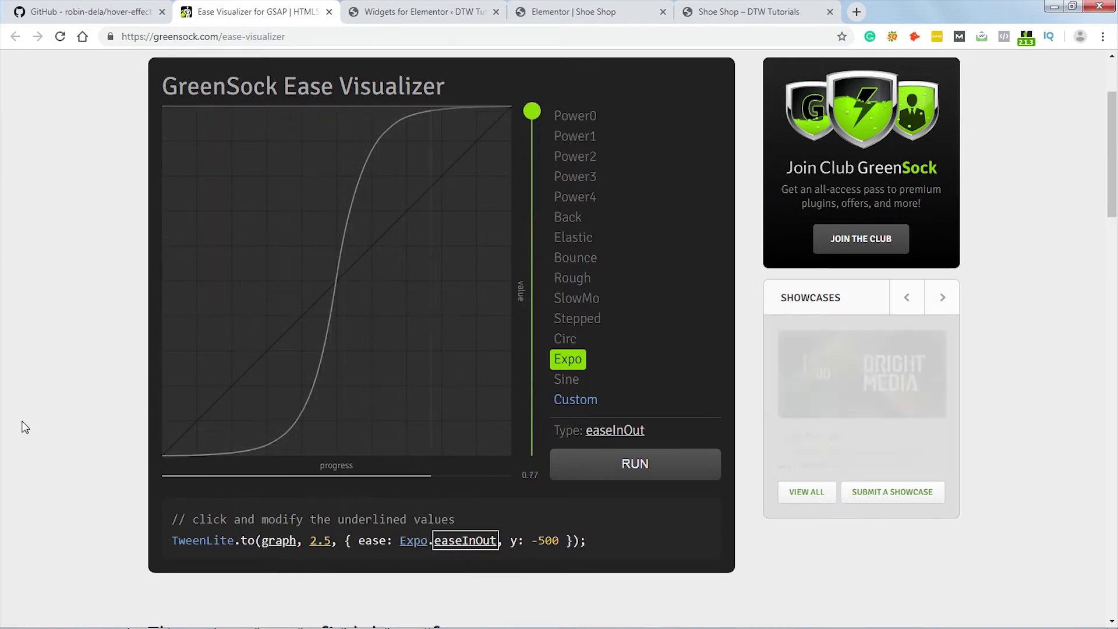
# Step: Copy the default Expo.easeOut from the GitHub documentation and insert it as the easing value in the widget's JavaScript
pyautogui.click(402, 12)
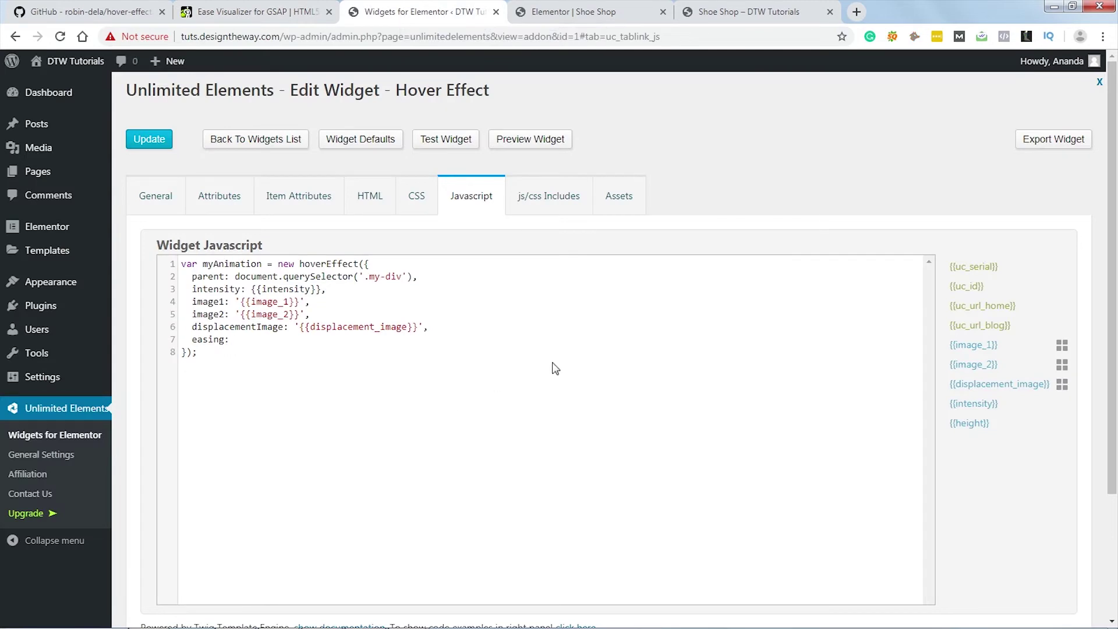
pyautogui.click(93, 12)
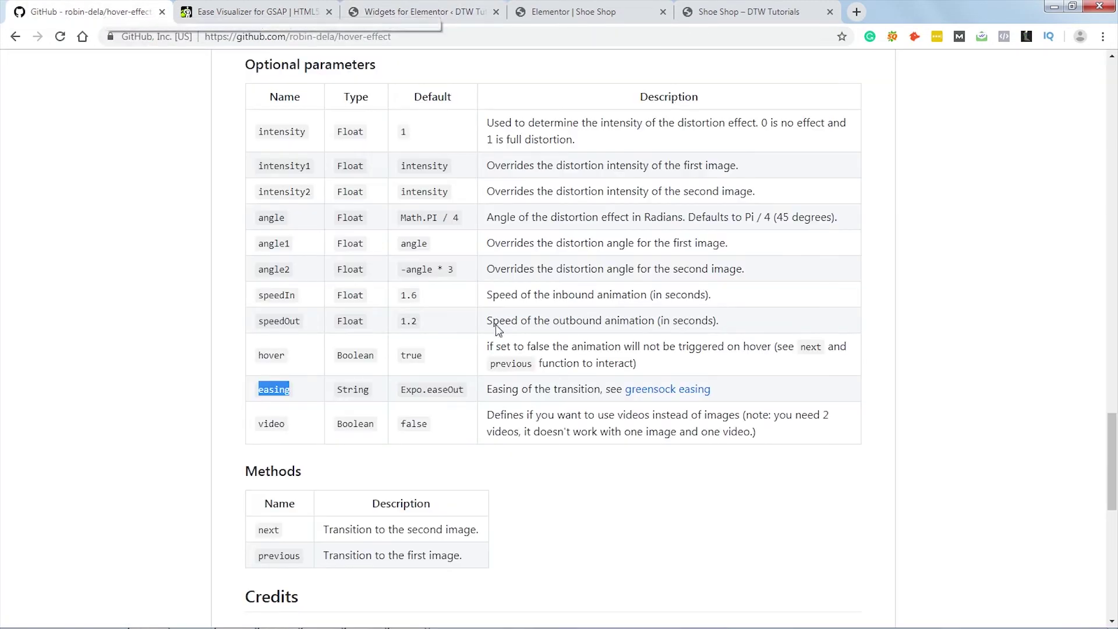
pyautogui.moveTo(402, 390); pyautogui.dragTo(462, 391)
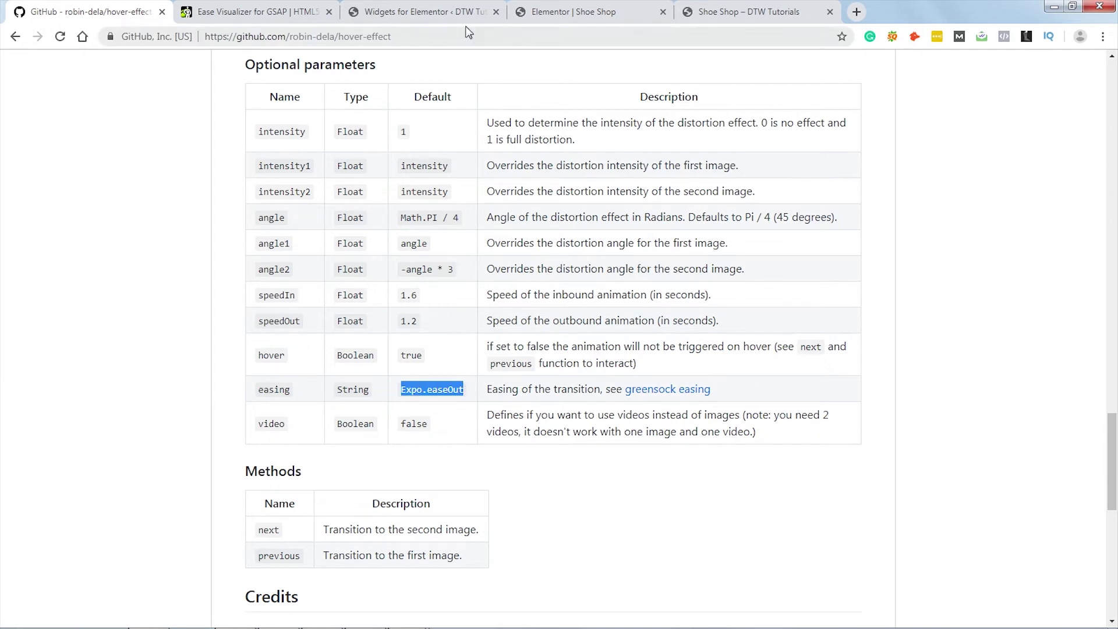
pyautogui.click(429, 12)
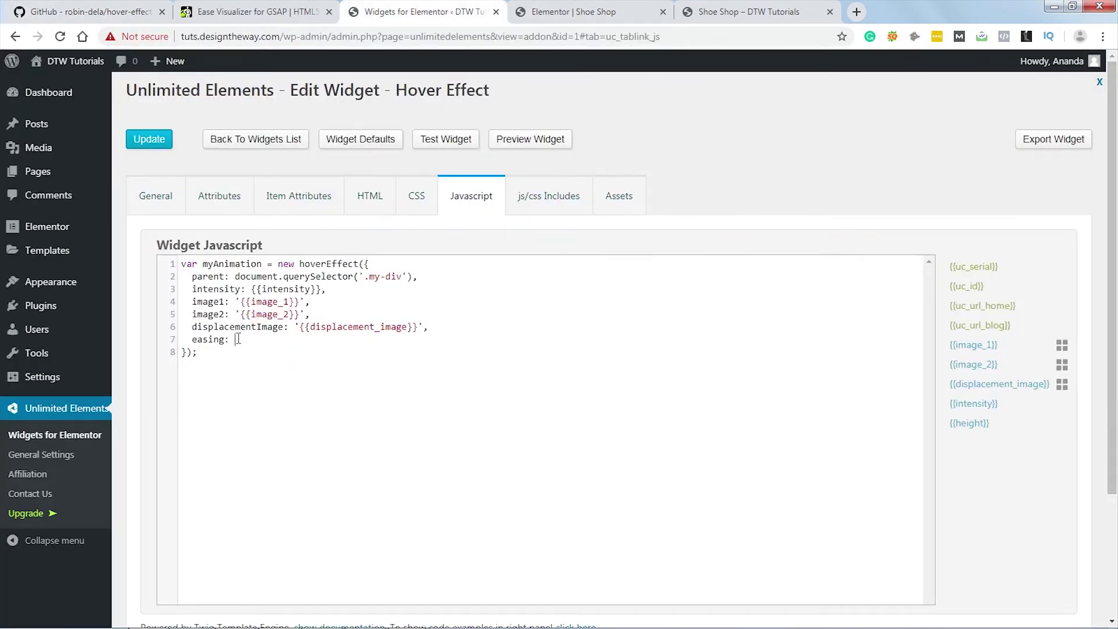
pyautogui.write('Expo.easeOut')
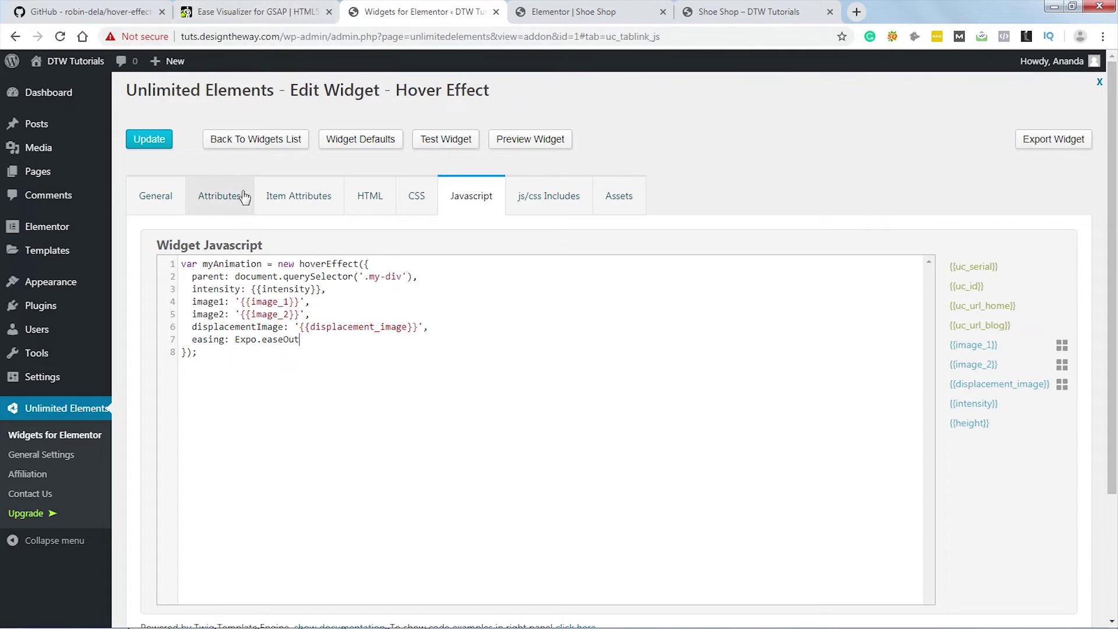
# Step: Start a new widget attribute titled Easing, with the name easing and the attribute type Dropdown
pyautogui.click(223, 196)
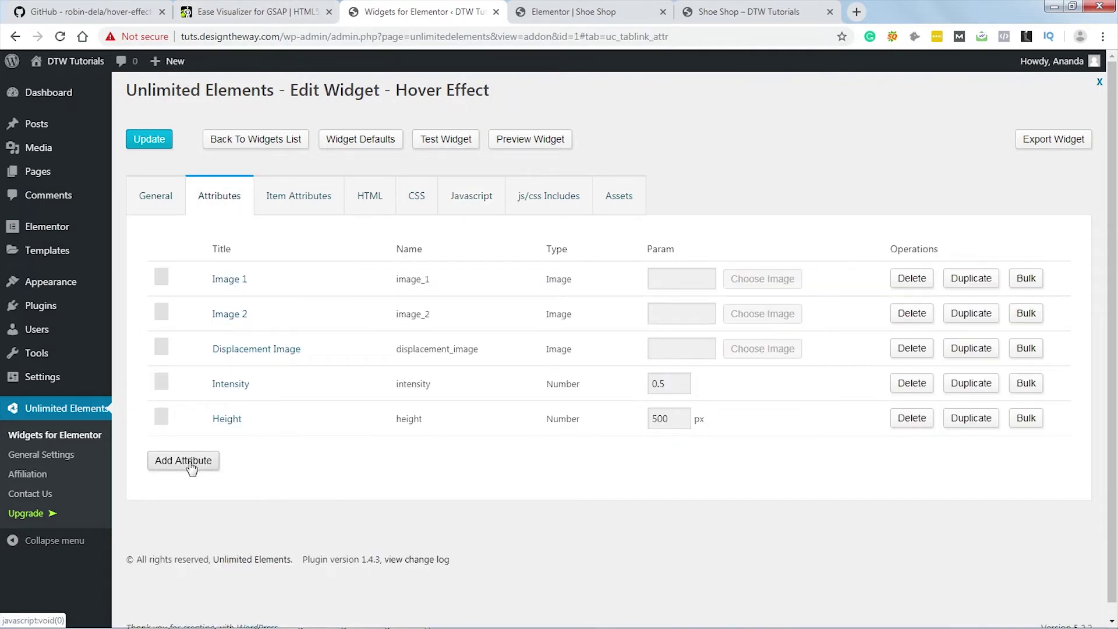
pyautogui.click(190, 462)
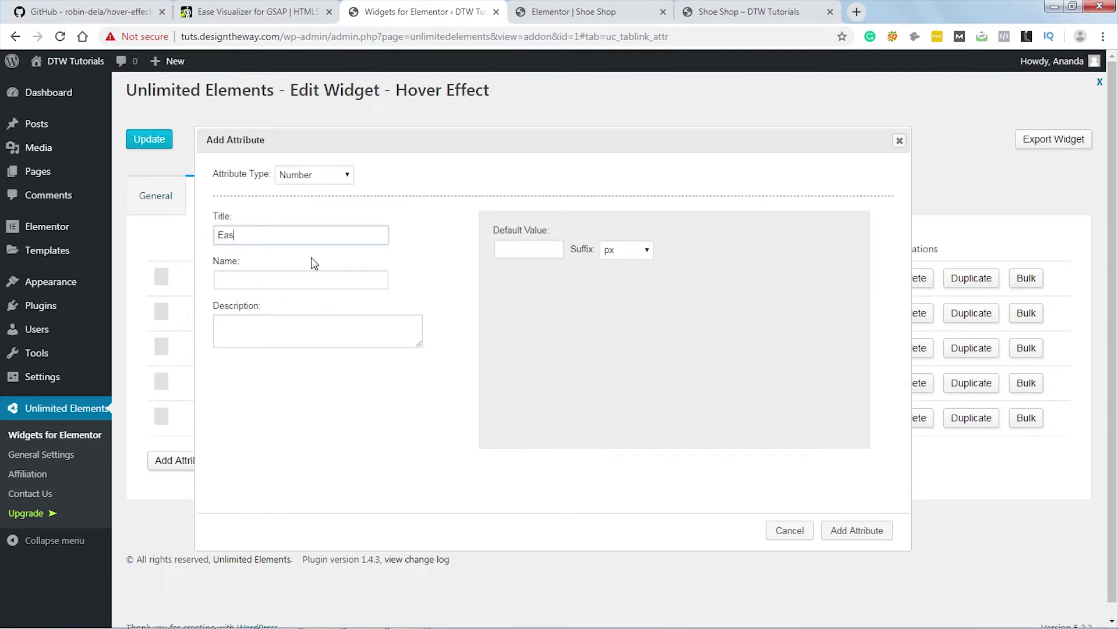
pyautogui.write('Easing')
pyautogui.click(303, 281)
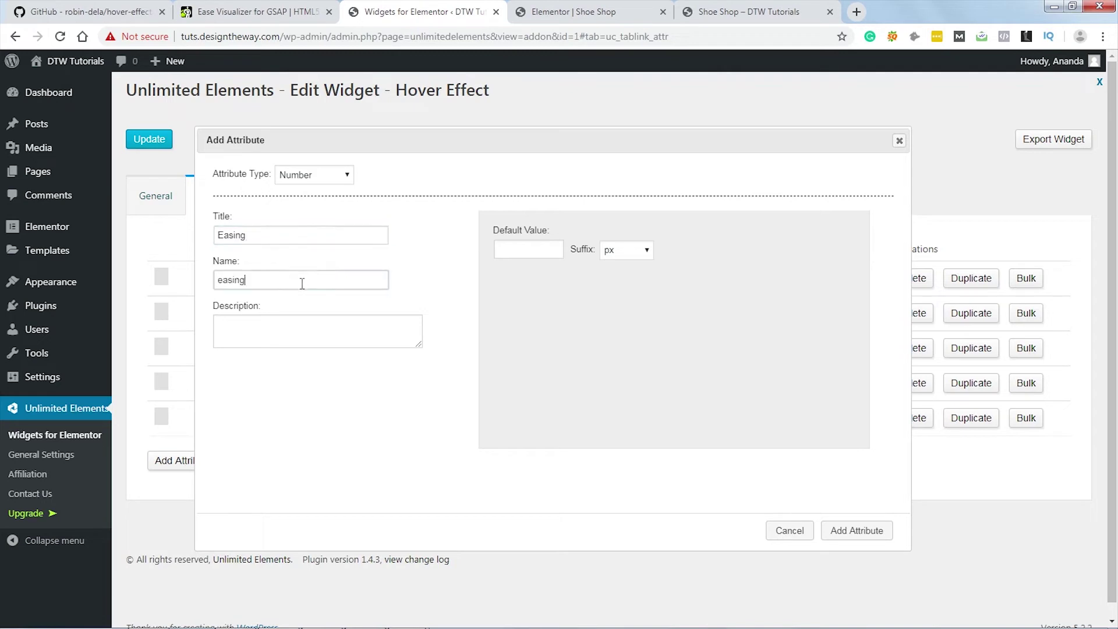
pyautogui.click(342, 176)
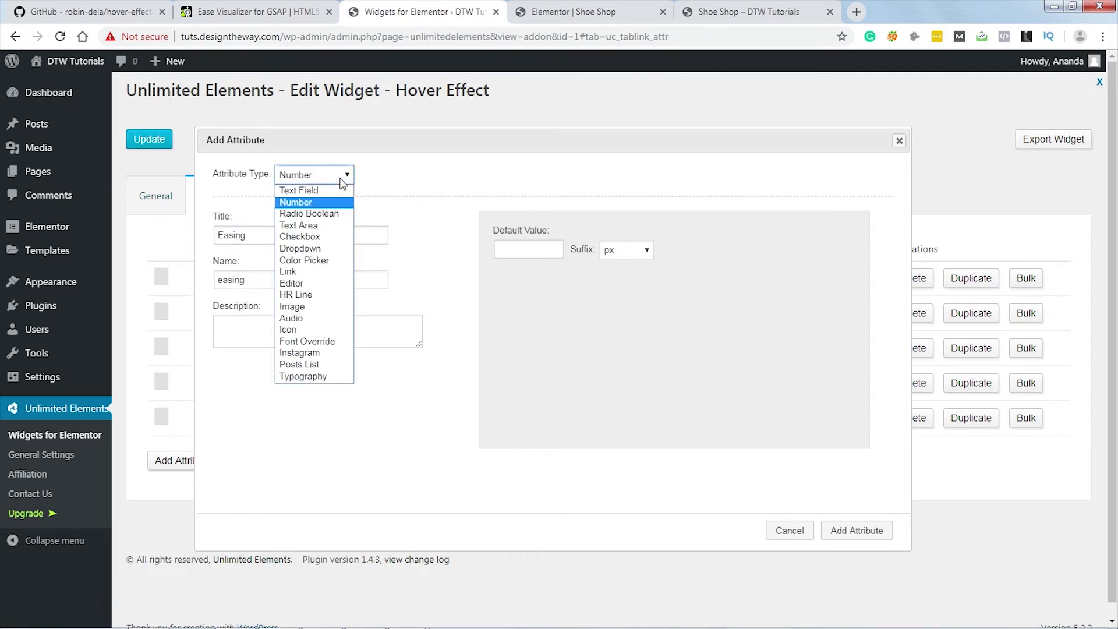
pyautogui.click(312, 255)
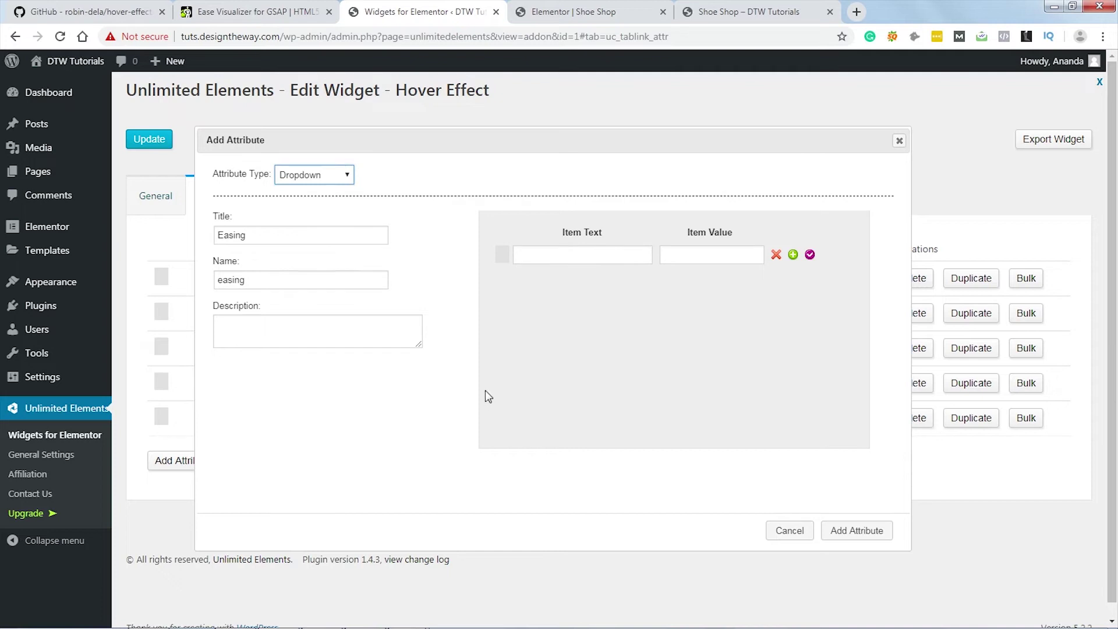
# Step: Set the ease to Expo.easeIn in the GreenSock Ease Visualizer and copy it into the first dropdown item's value
pyautogui.click(227, 15)
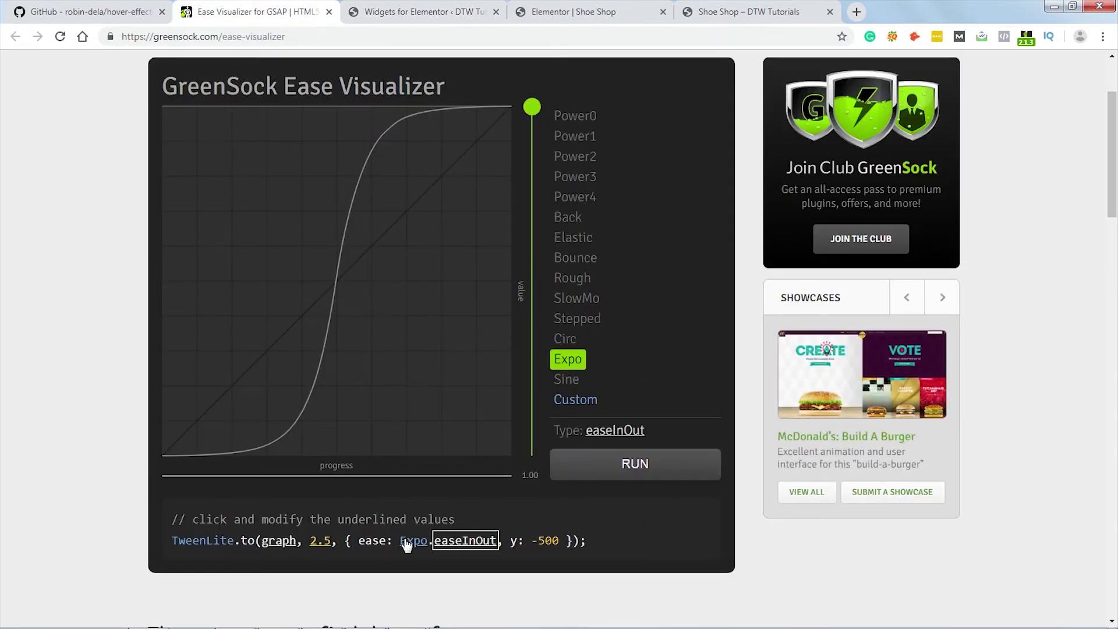
pyautogui.click(473, 541)
pyautogui.click(472, 558)
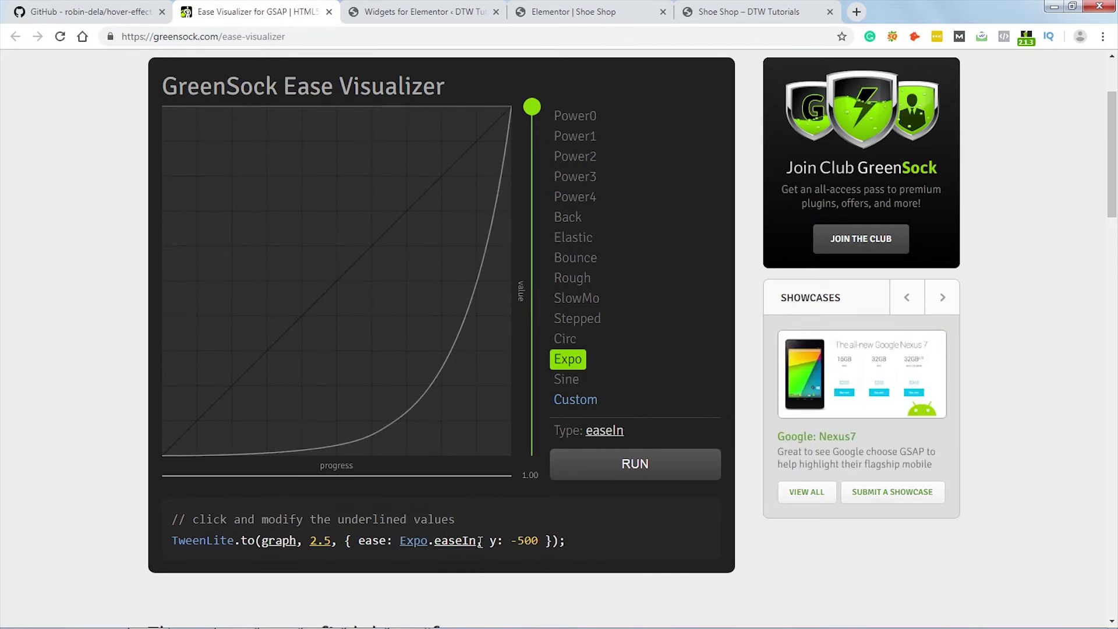
pyautogui.moveTo(477, 542); pyautogui.dragTo(403, 552)
pyautogui.hotkey('ctrl', 'c')
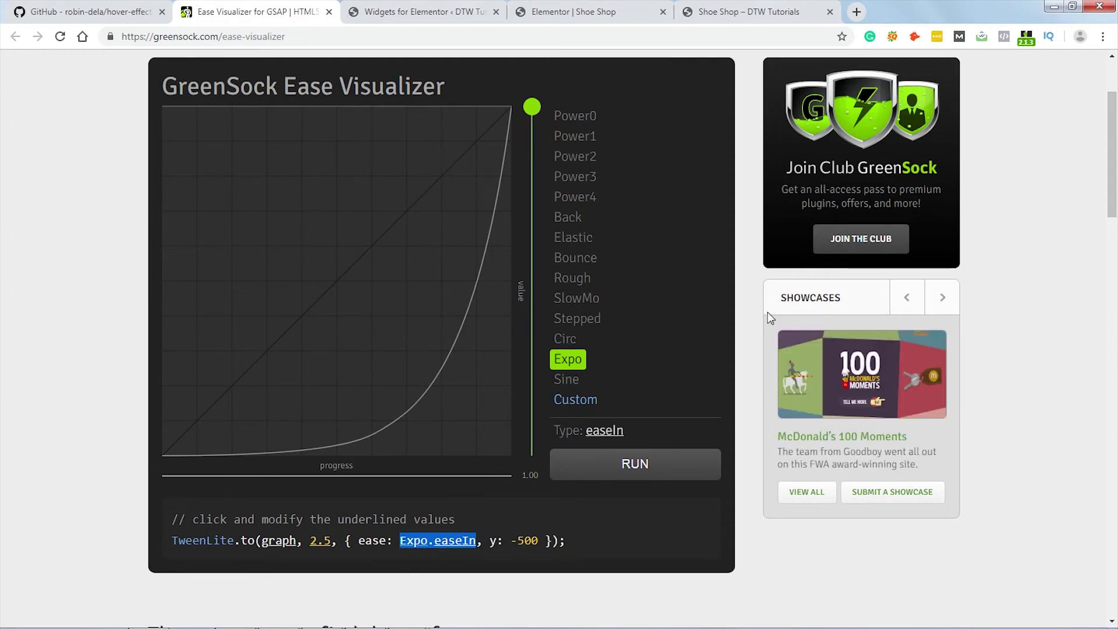
pyautogui.click(393, 11)
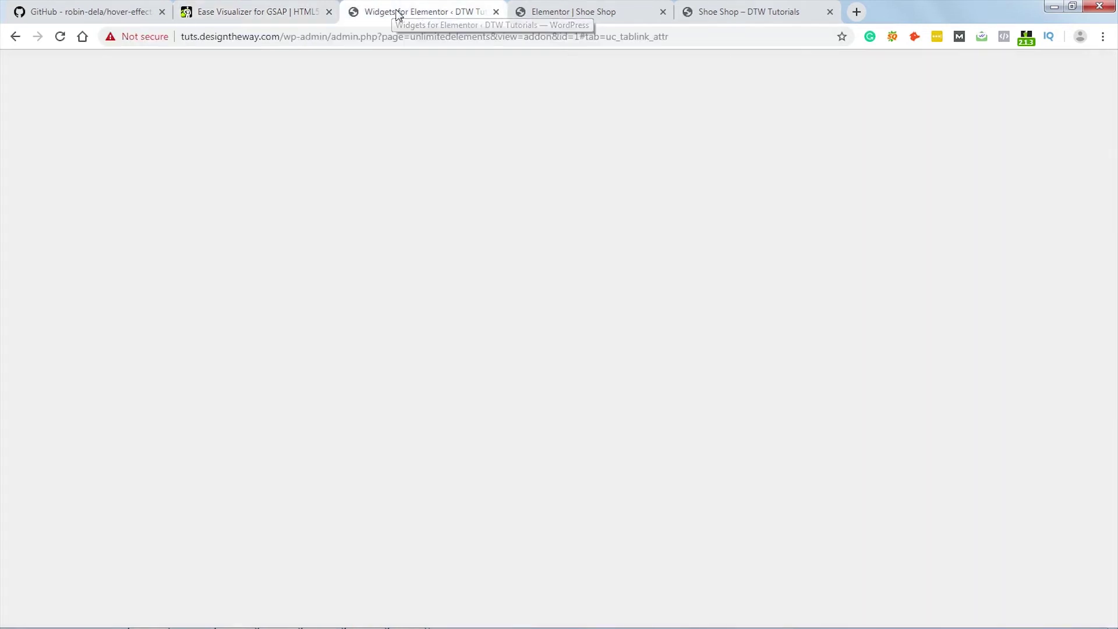
pyautogui.click(690, 255)
pyautogui.hotkey('ctrl', 'v')
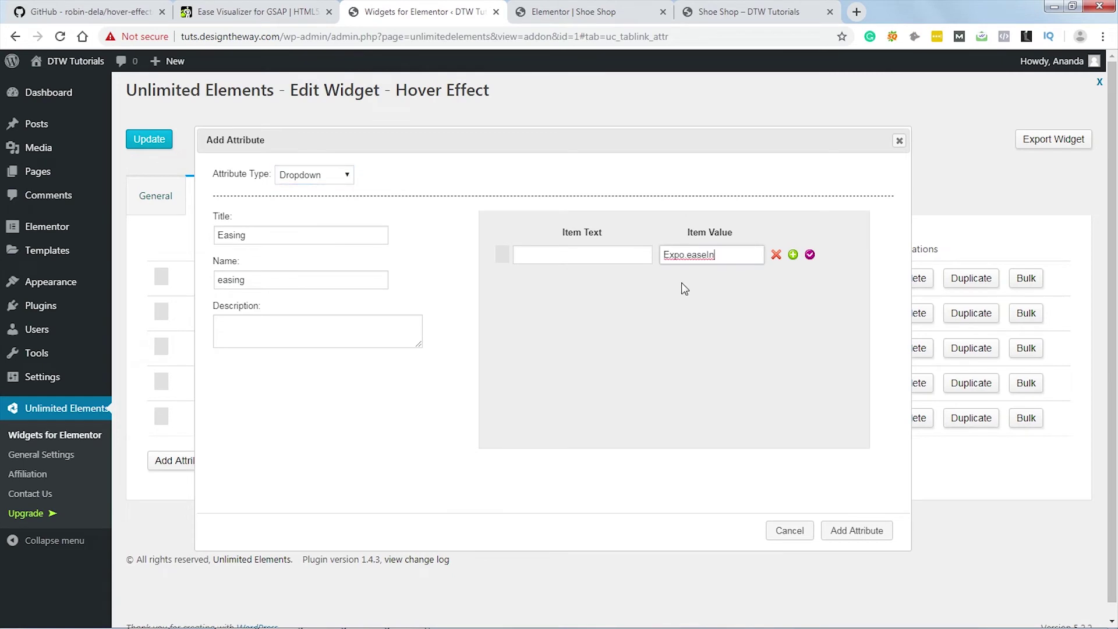
# Step: Label the first dropdown item EaseIn
pyautogui.click(603, 253)
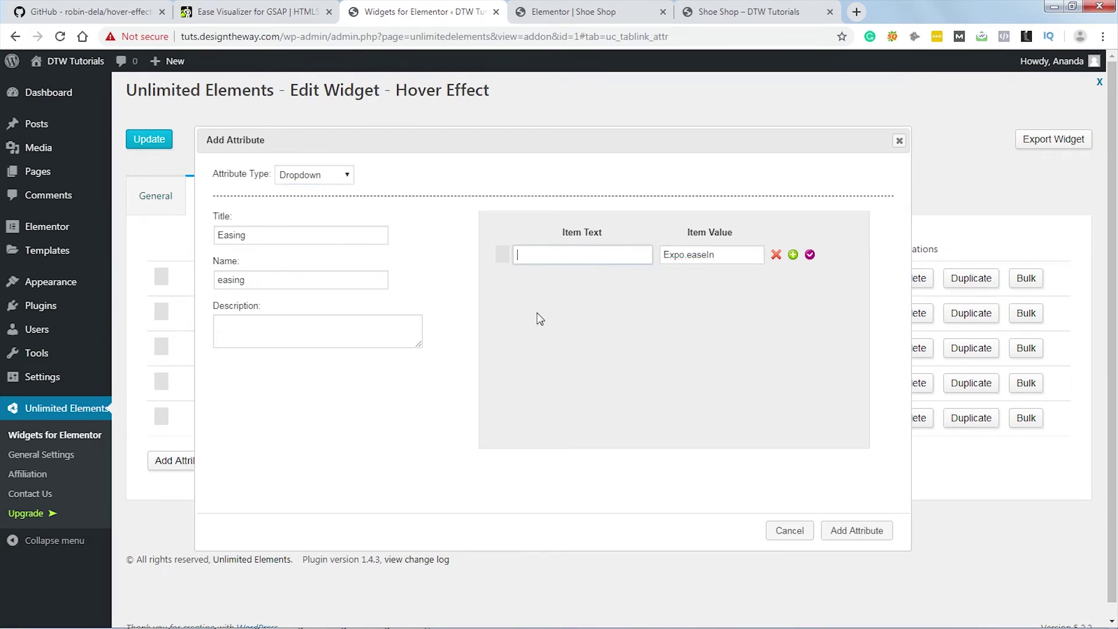
pyautogui.write('Easein')
pyautogui.press('BackSpace')
pyautogui.press('BackSpace')
pyautogui.write('In')
# Step: Add a second dropdown item labelled EaseOut, with the value Expo.easeOut copied from the GreenSock Ease Visualizer
pyautogui.click(791, 260)
pyautogui.click(793, 256)
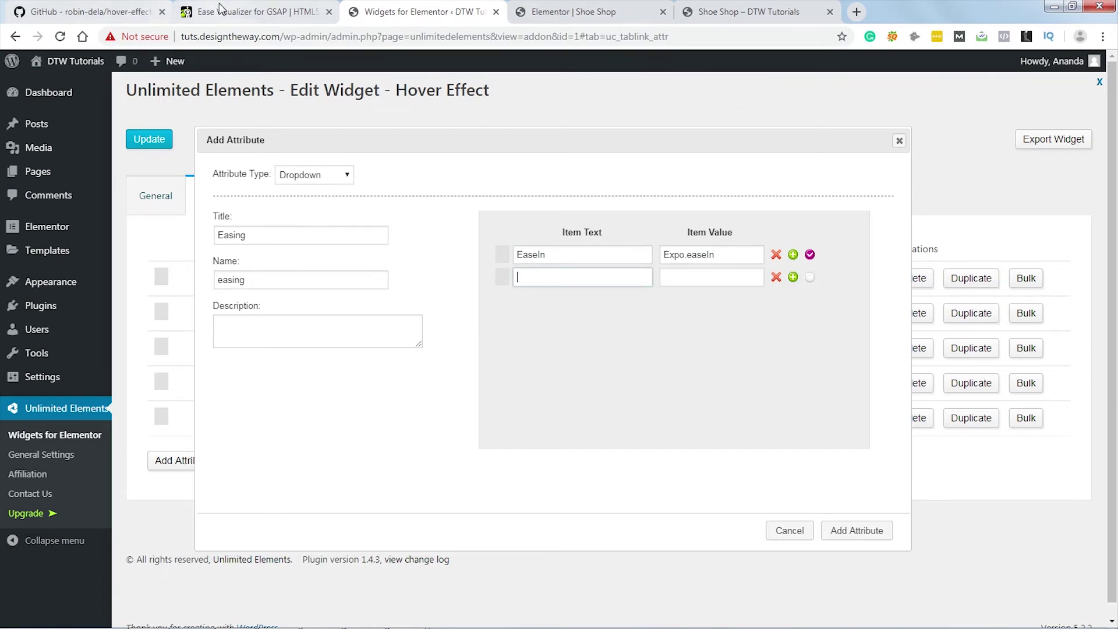
pyautogui.click(252, 12)
pyautogui.click(454, 541)
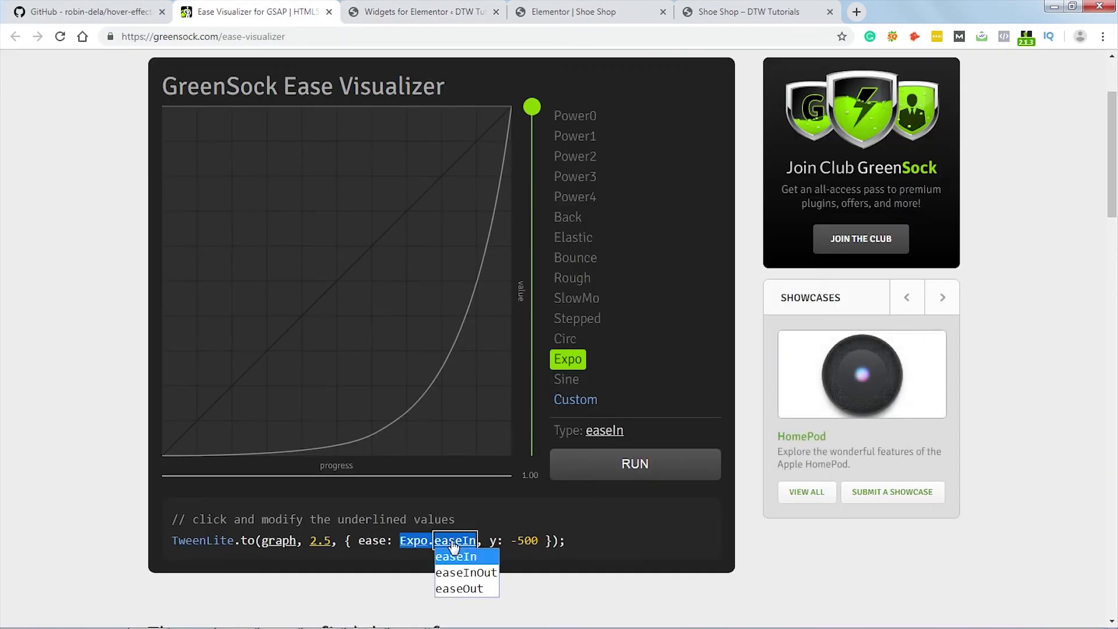
pyautogui.click(449, 588)
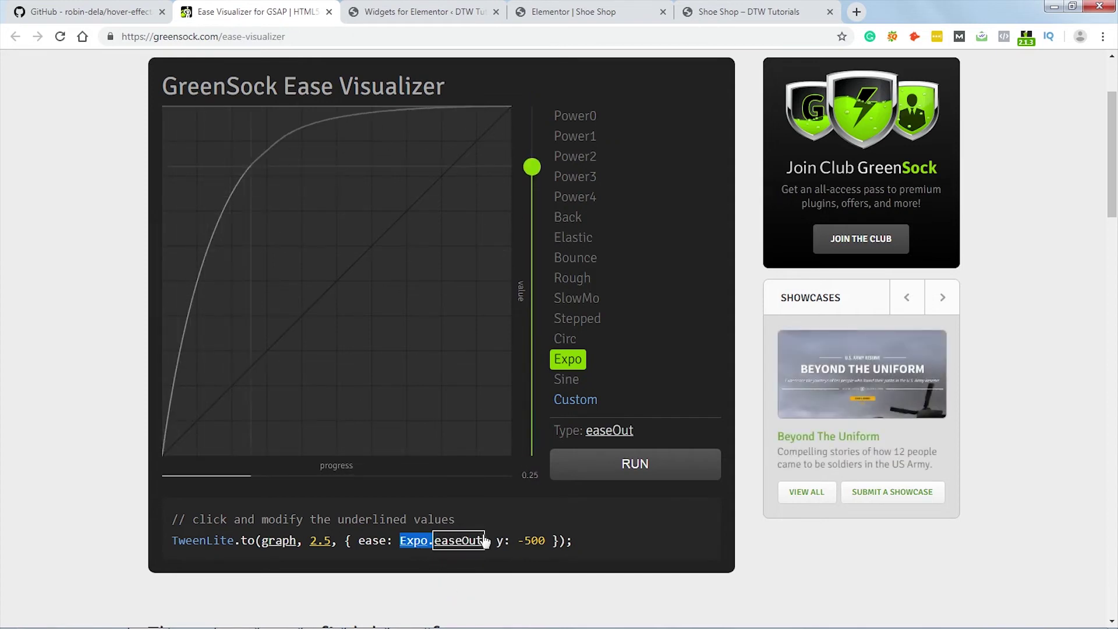
pyautogui.moveTo(489, 539); pyautogui.dragTo(404, 544)
pyautogui.hotkey('ctrl', 'c')
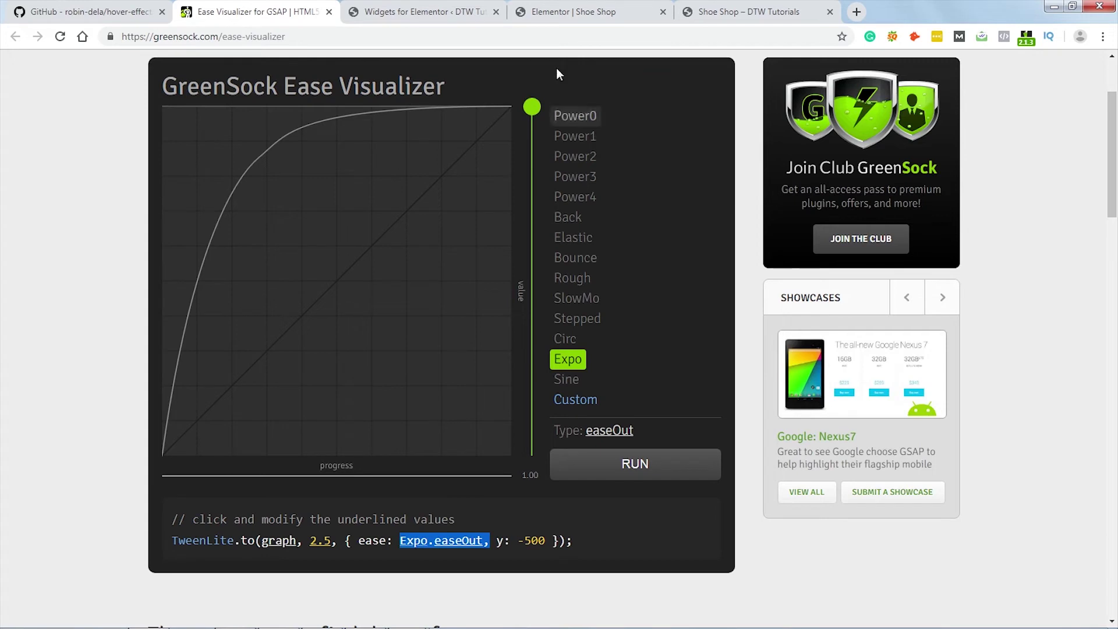
pyautogui.click(384, 17)
pyautogui.click(694, 278)
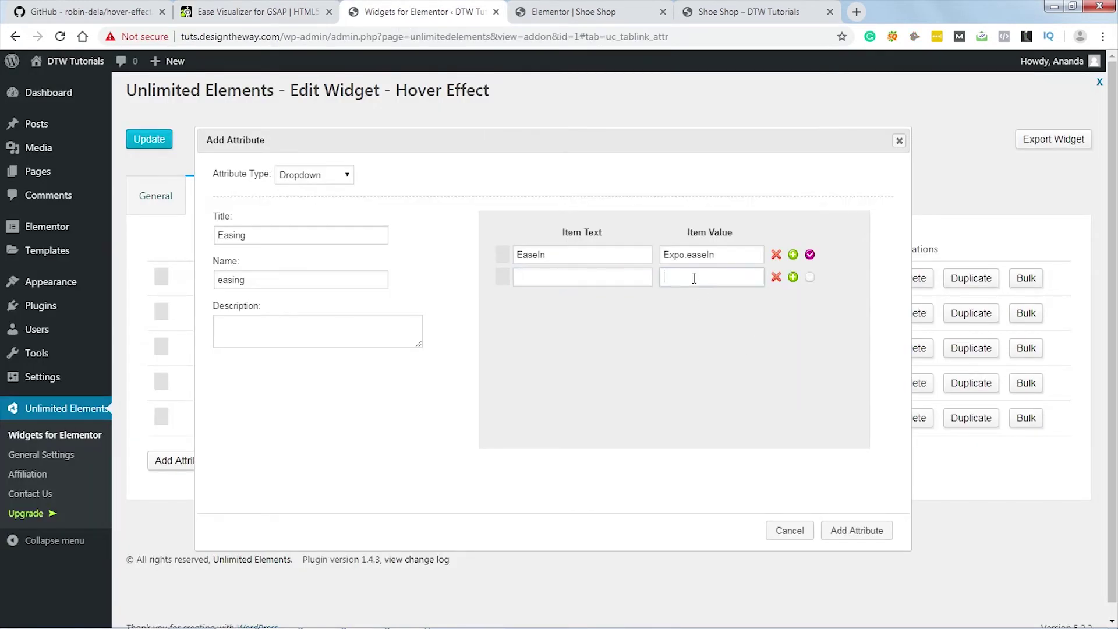
pyautogui.hotkey('ctrl', 'v')
pyautogui.press('BackSpace')
pyautogui.click(572, 281)
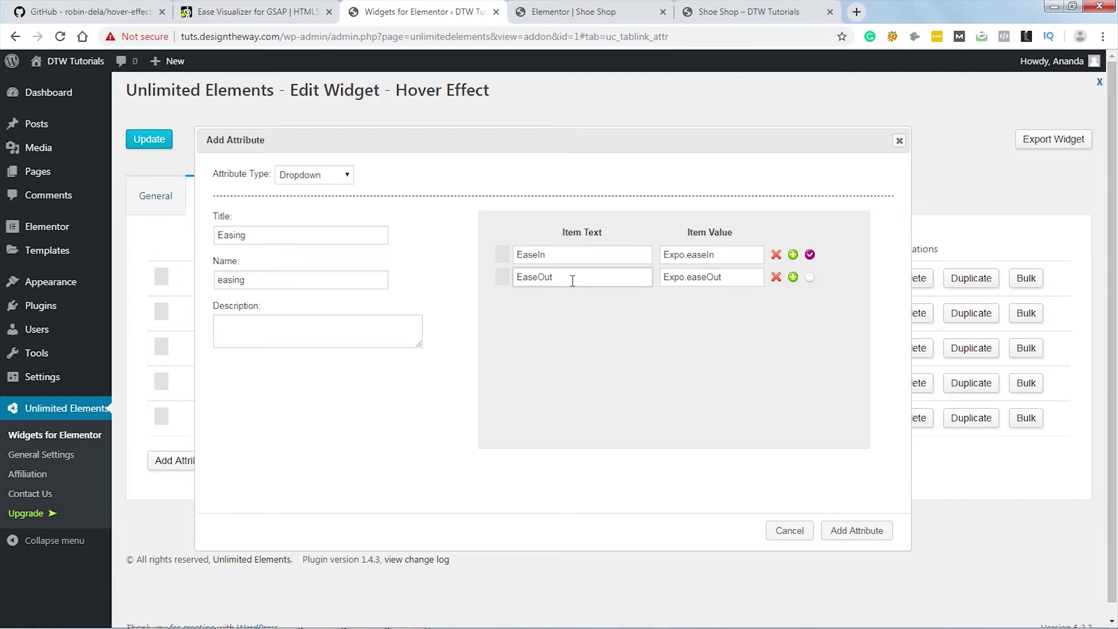
# Step: Add a third dropdown item labelled EaseInOut, with the value Expo.easeInOut copied from the GreenSock Ease Visualizer
pyautogui.click(793, 278)
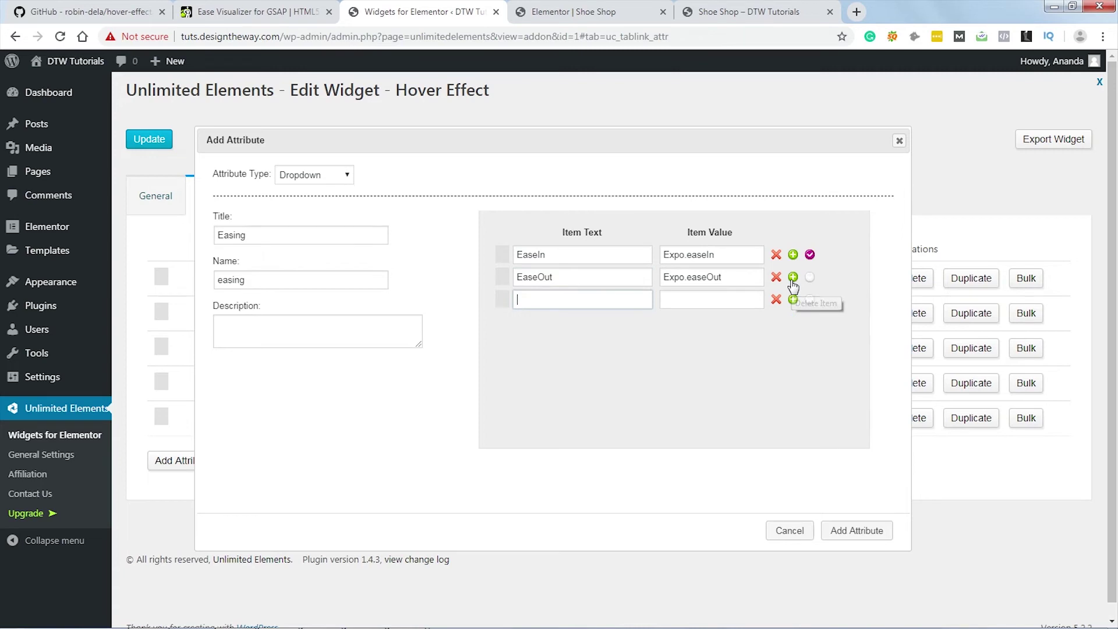
pyautogui.click(256, 12)
pyautogui.click(466, 542)
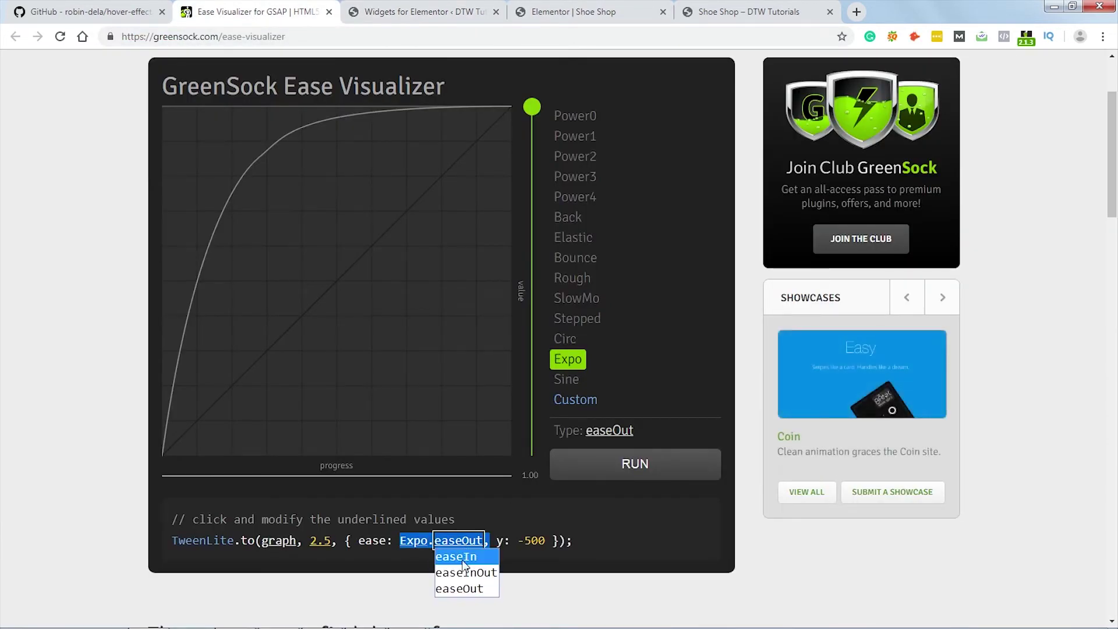
pyautogui.click(460, 572)
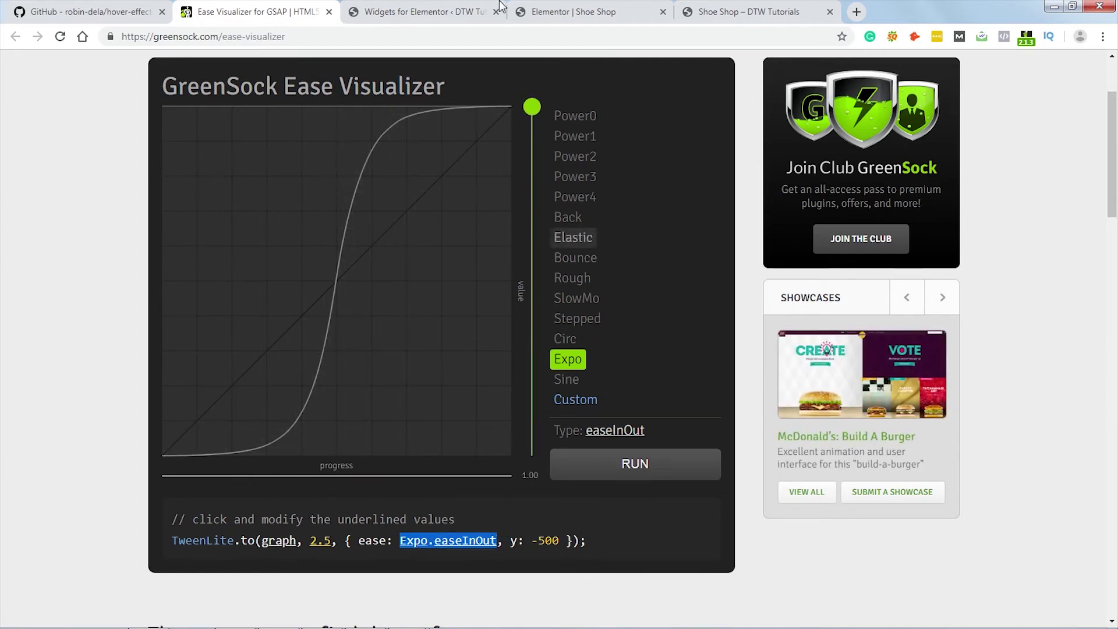
pyautogui.click(424, 12)
pyautogui.click(695, 301)
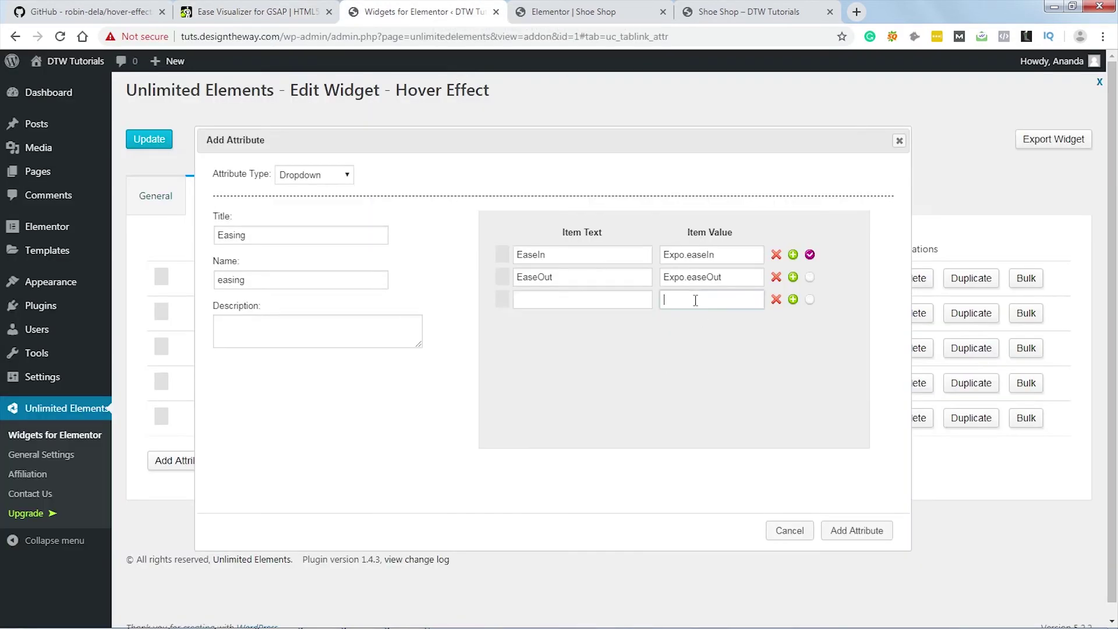
pyautogui.write('Expo.easeInOut')
pyautogui.click(564, 301)
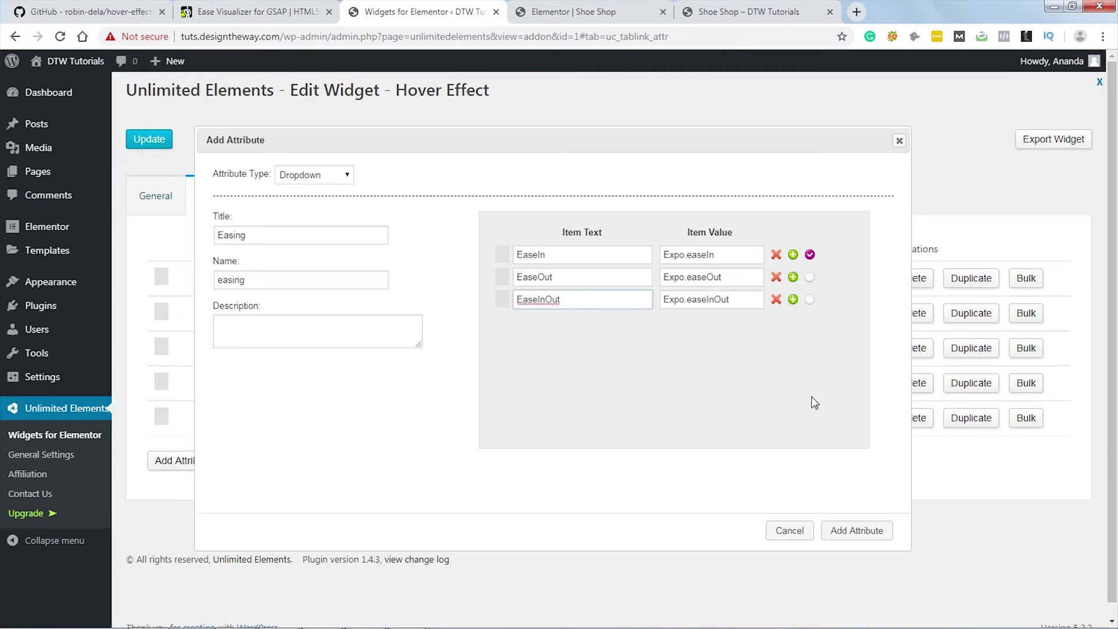
# Step: Make EaseOut the default dropdown item and add the Easing attribute to the widget
pyautogui.click(809, 278)
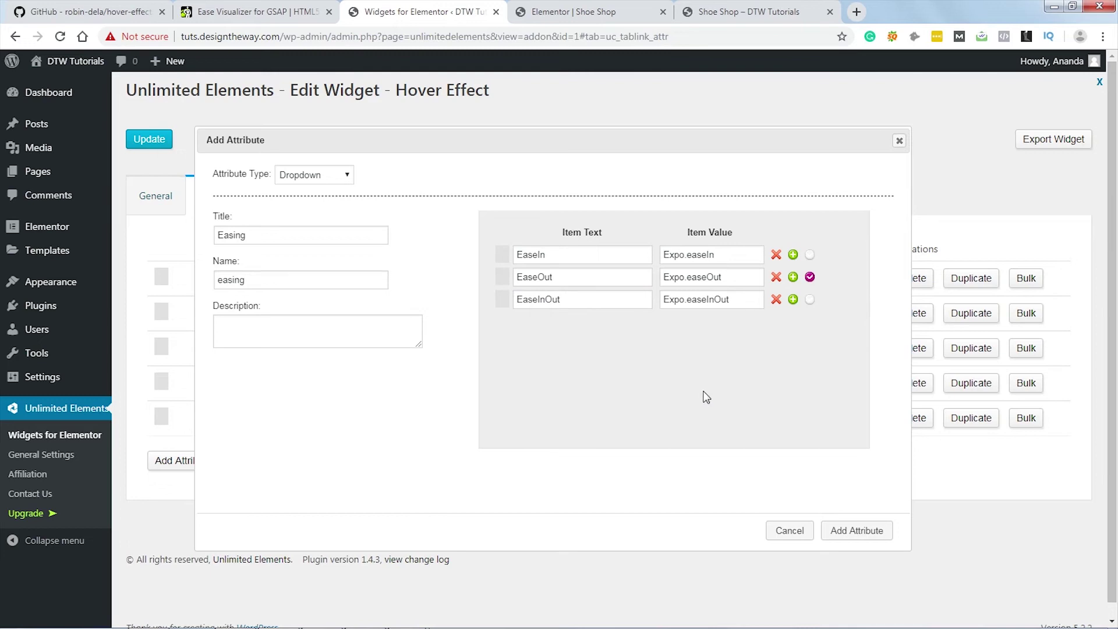
pyautogui.click(855, 536)
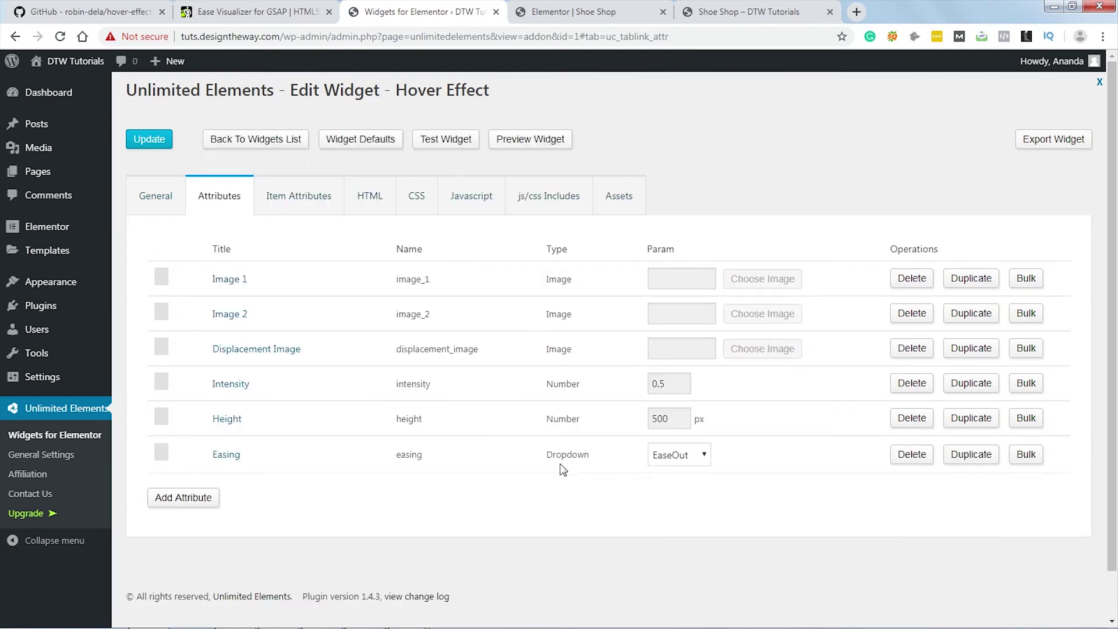
# Step: Replace Expo.easeOut in the widget's Javascript with the {{easing}} variable and save the widget
pyautogui.click(470, 202)
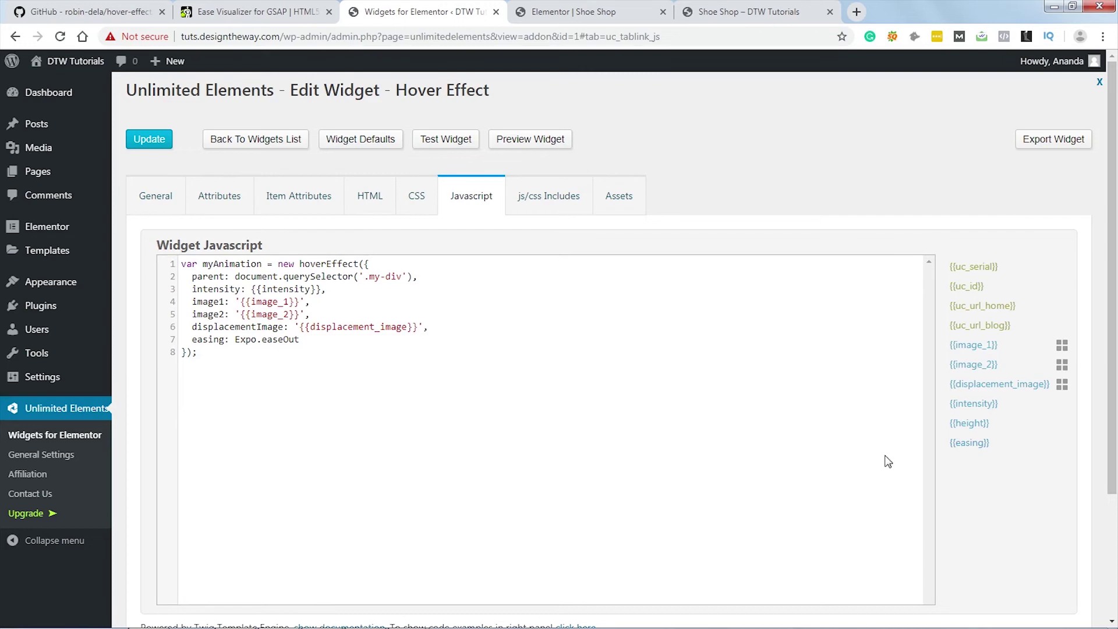
pyautogui.moveTo(237, 339); pyautogui.dragTo(300, 340)
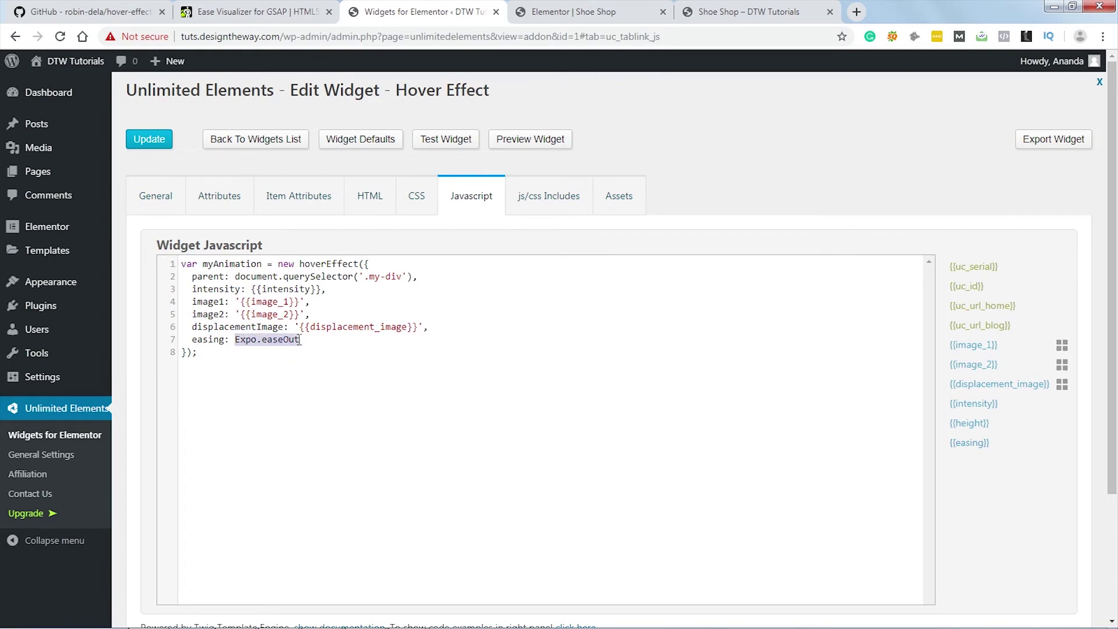
pyautogui.click(968, 444)
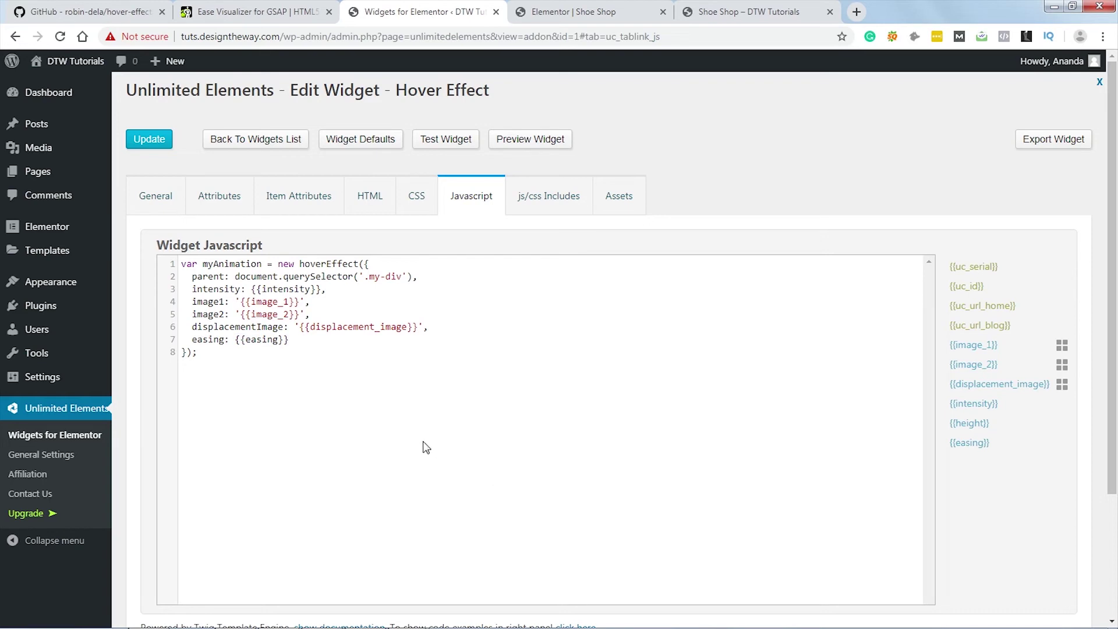
pyautogui.click(140, 141)
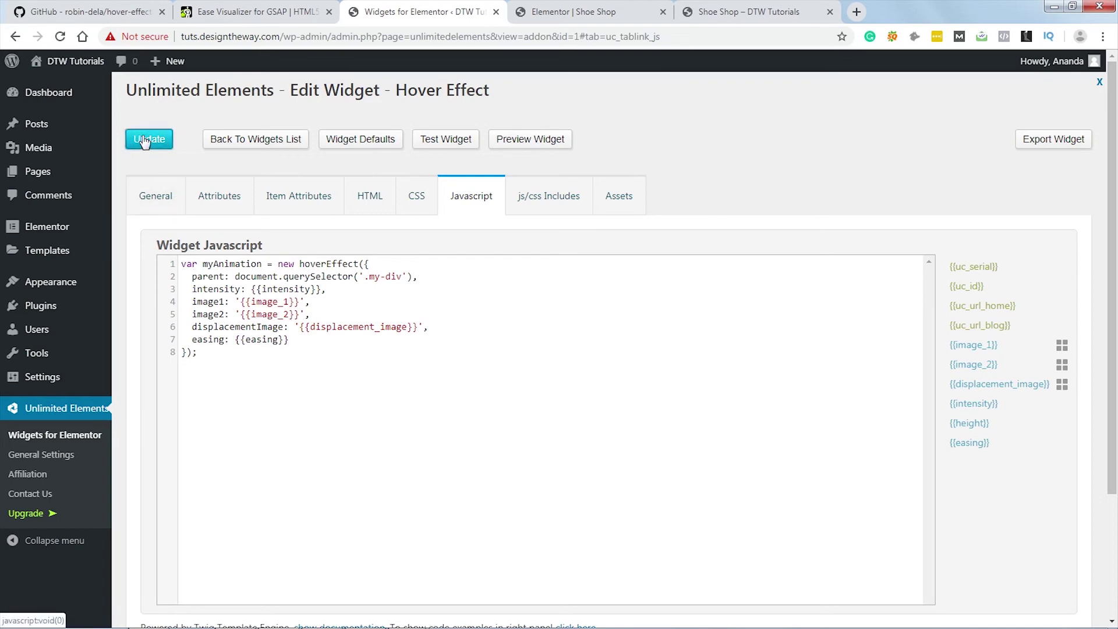
# Step: Update the Shoe Shop page in Elementor, reload the editor, and open the Hover Effect widget's settings
pyautogui.click(586, 12)
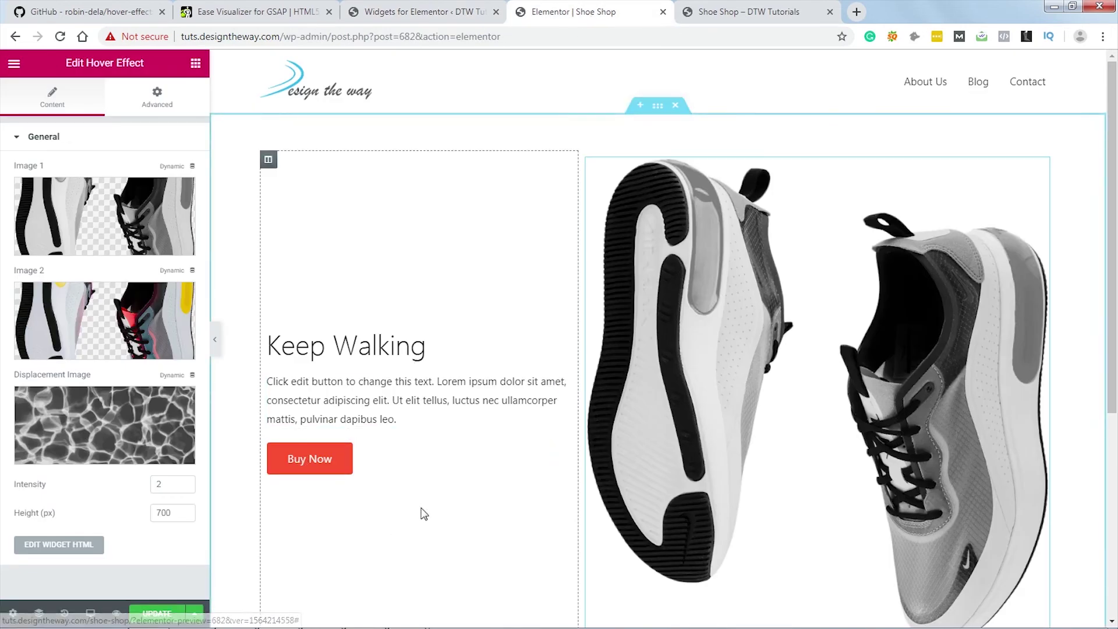
pyautogui.click(159, 617)
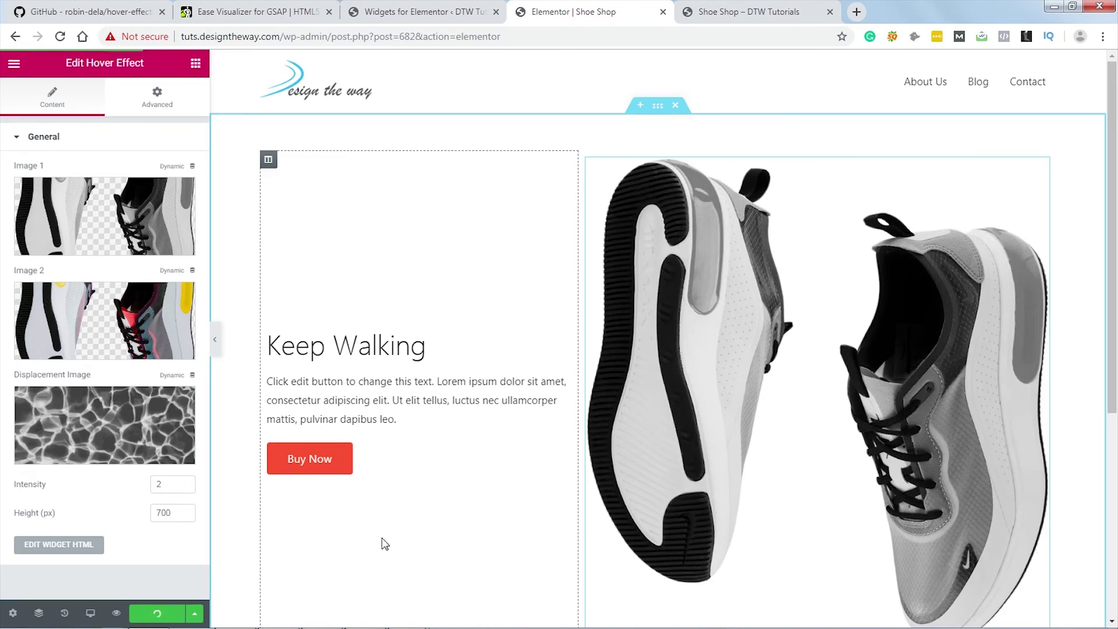
pyautogui.click(60, 37)
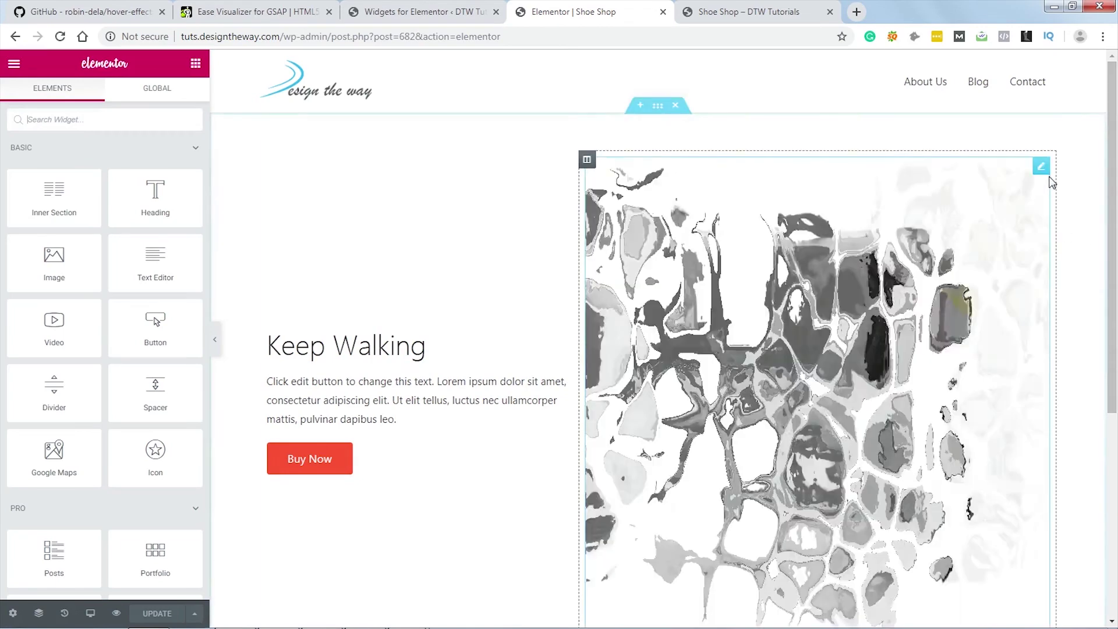
pyautogui.click(1042, 167)
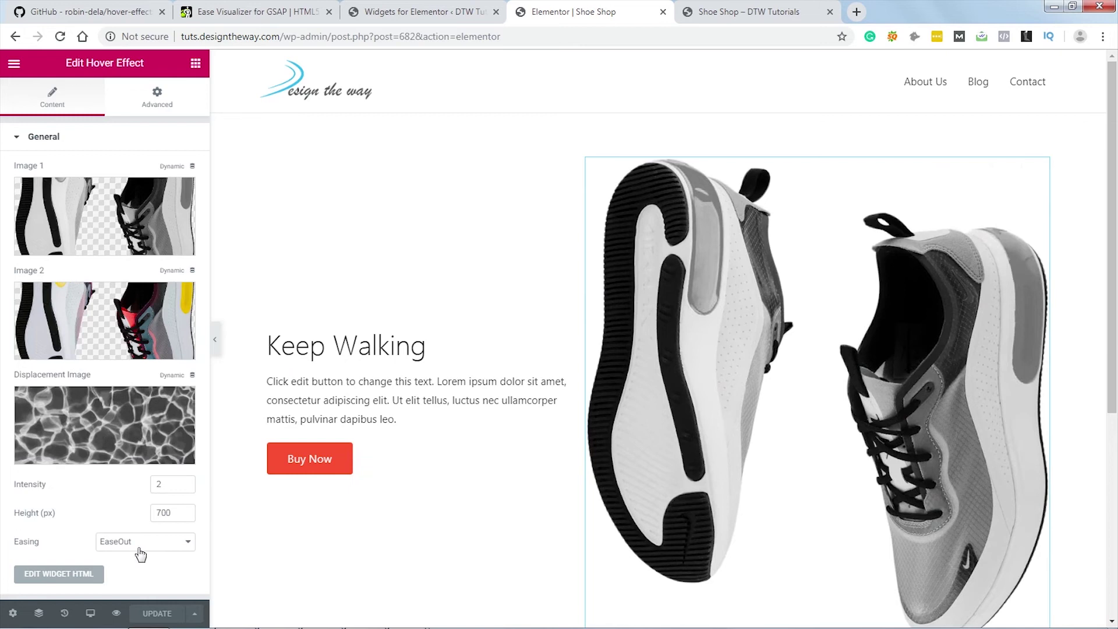
# Step: Try the EaseIn and EaseInOut easing options on the Hover Effect widget, previewing the shoe image transition
pyautogui.click(169, 546)
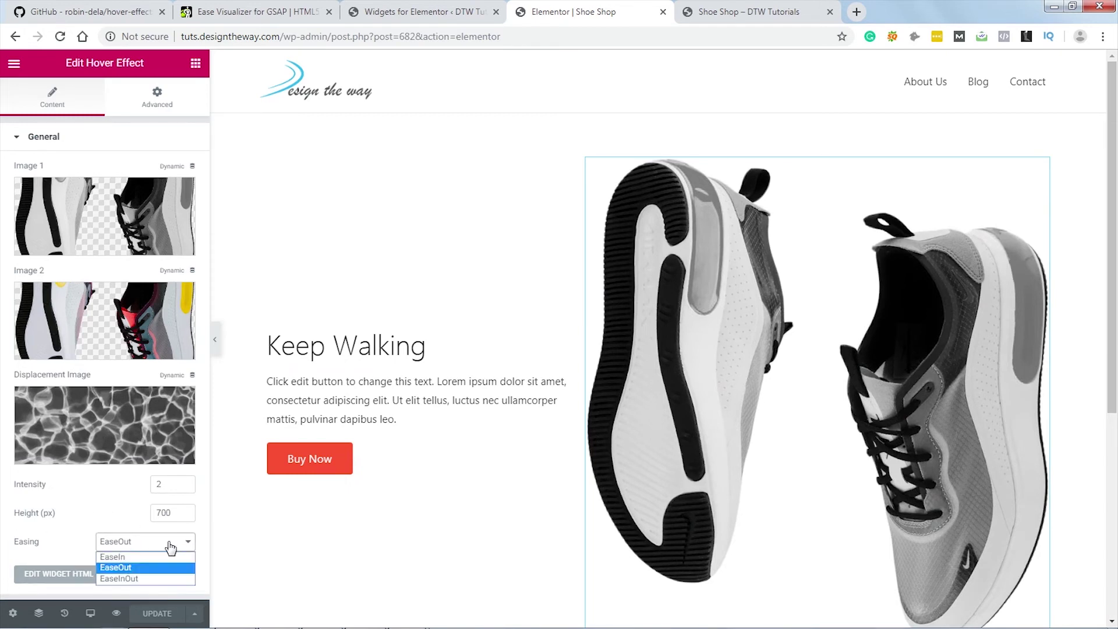
pyautogui.click(134, 558)
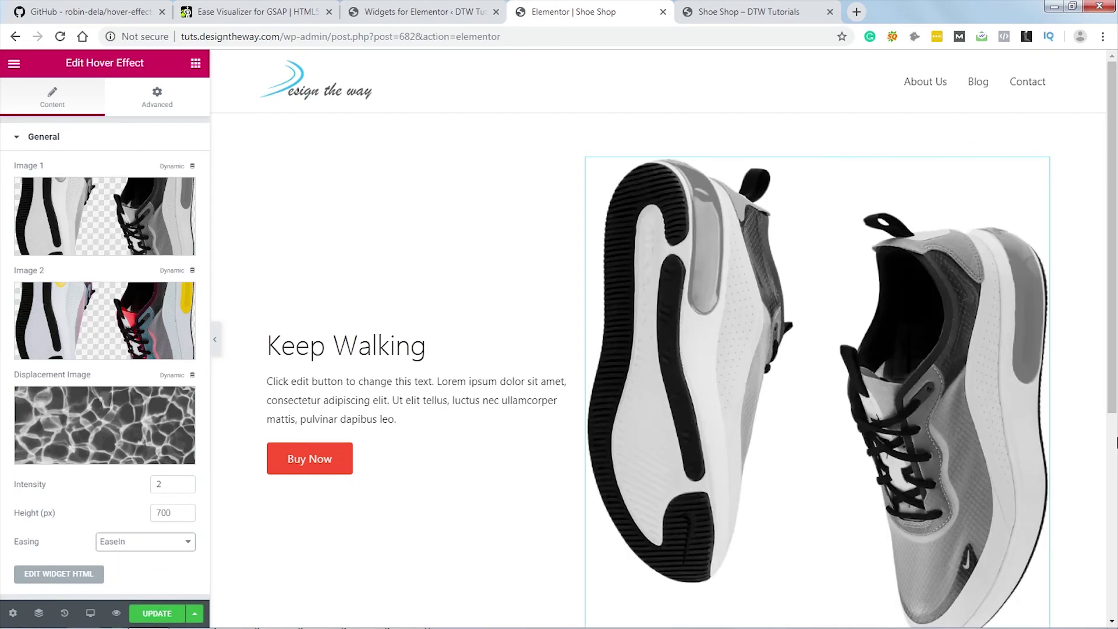
pyautogui.moveTo(890, 407)
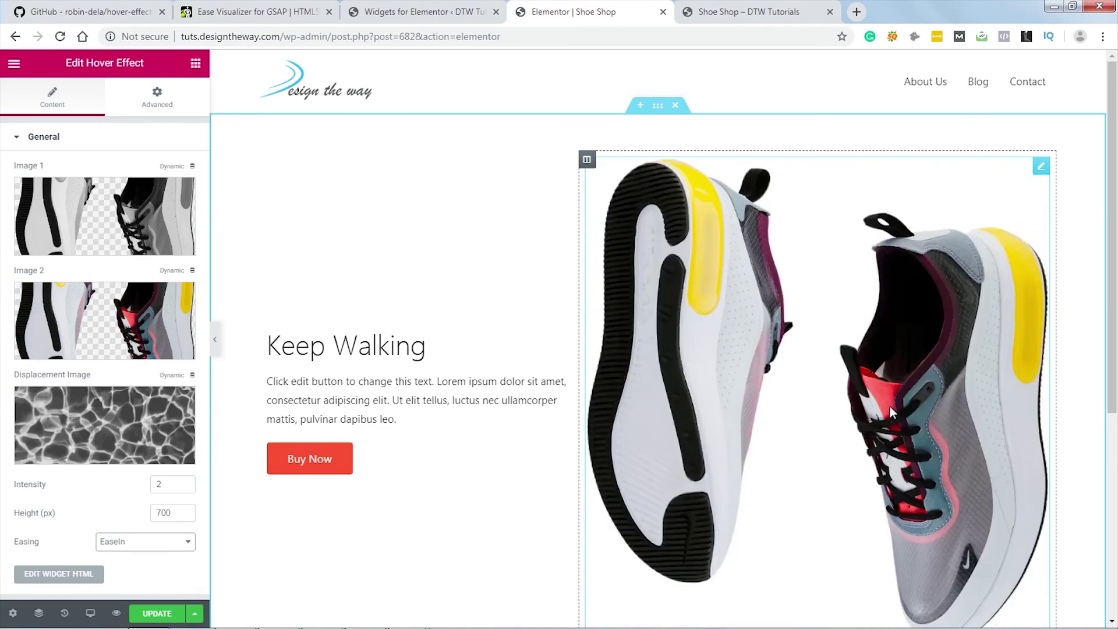
pyautogui.click(171, 543)
pyautogui.click(135, 577)
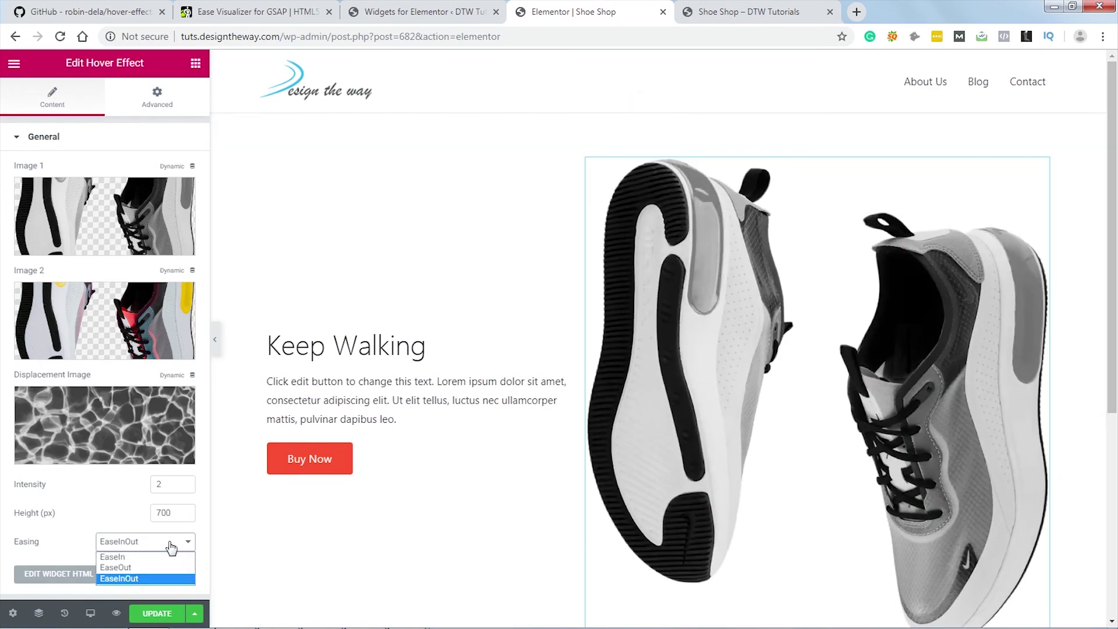
# Step: Set the Hover Effect widget's Easing to EaseOut and update the page
pyautogui.click(126, 567)
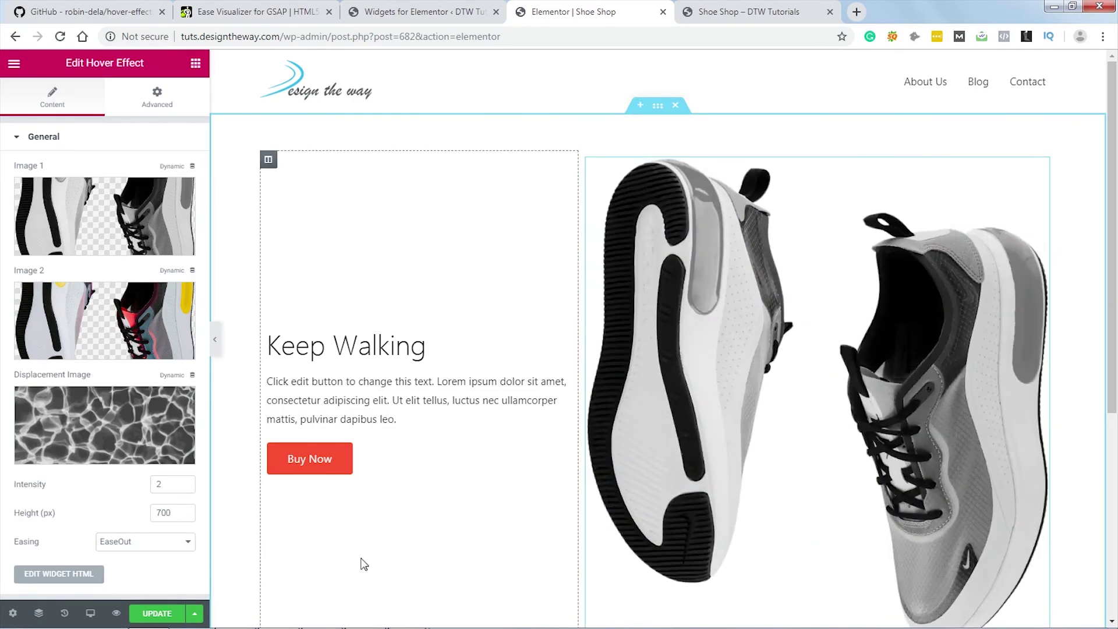
pyautogui.click(151, 614)
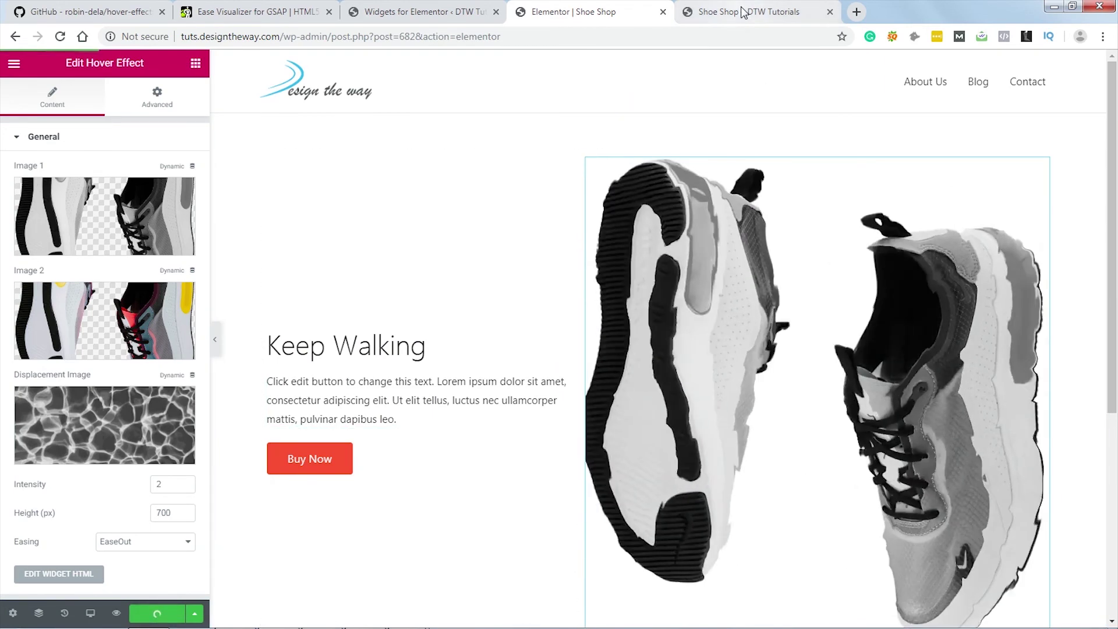
# Step: Reload the Shoe Shop preview page and check the hover effect on the shoe image
pyautogui.click(743, 12)
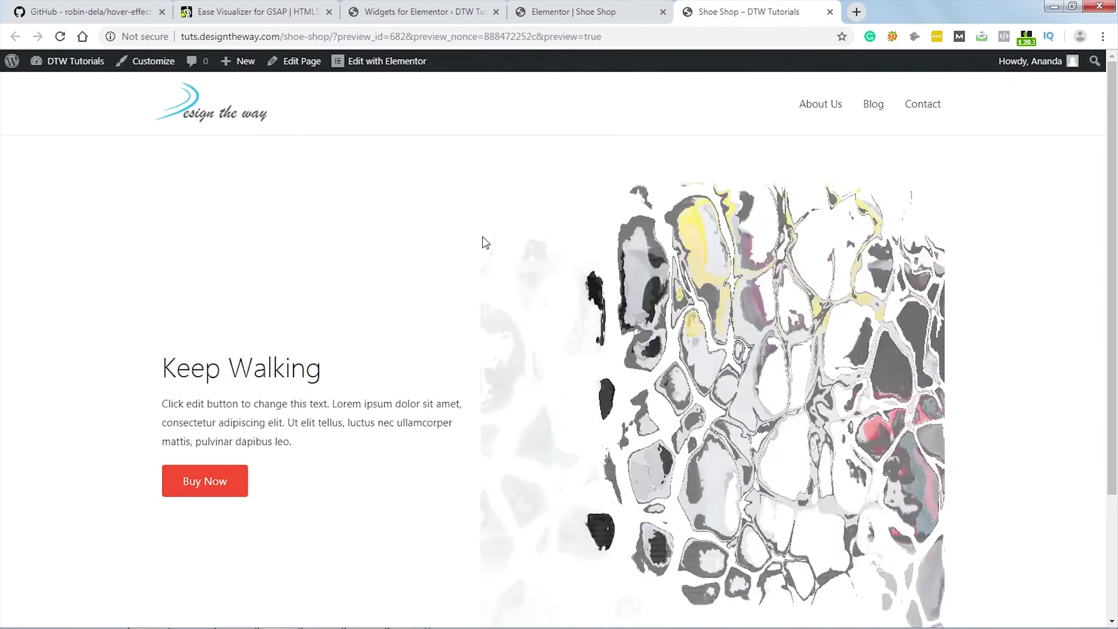
pyautogui.press('F5')
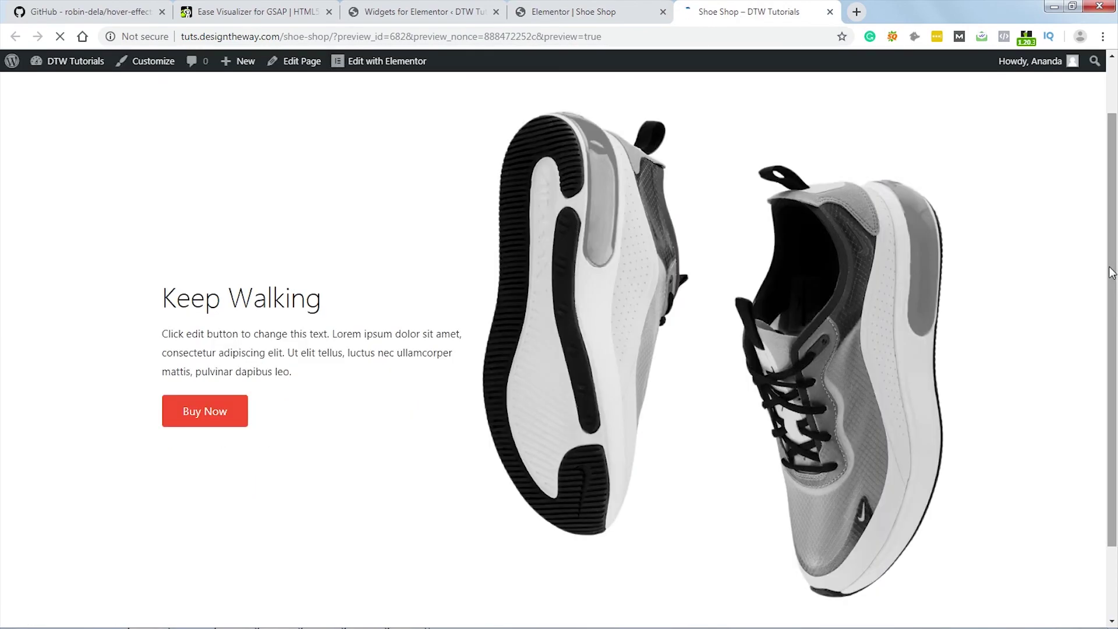
pyautogui.moveTo(826, 313)
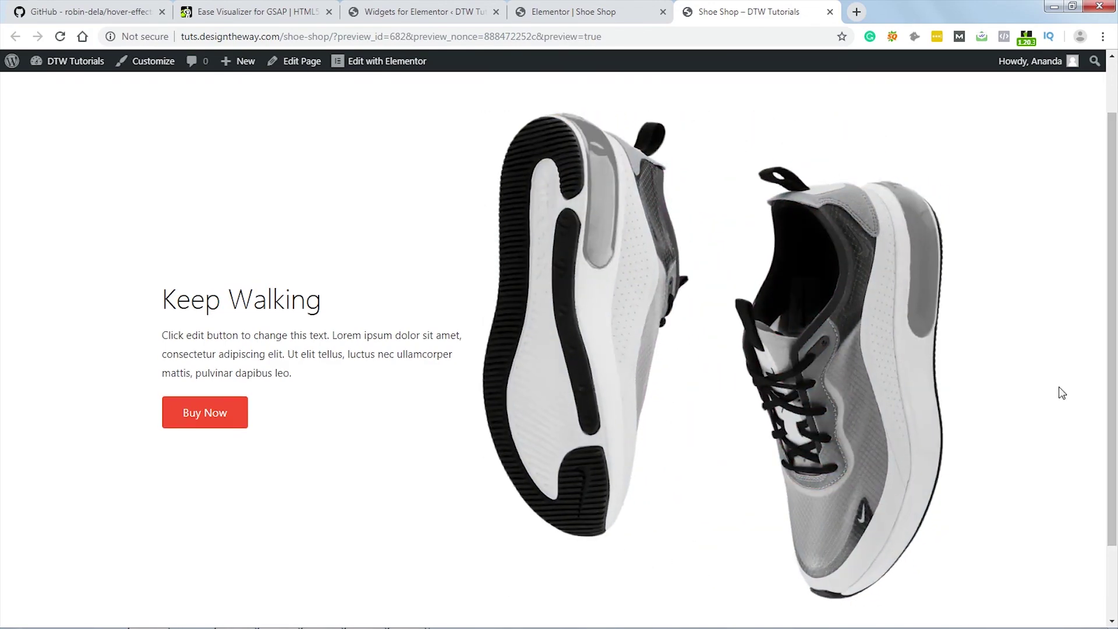
# Step: Review the angle, speedIn and speedOut parameters in the hover-effect GitHub documentation, and return to the Shoe Shop preview
pyautogui.click(77, 12)
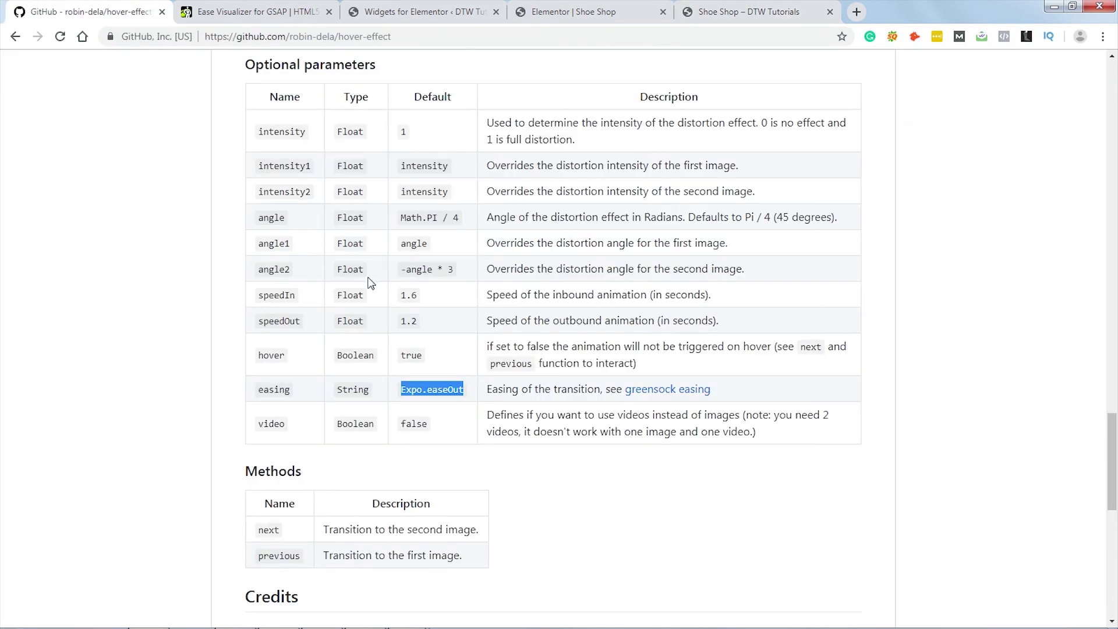
pyautogui.moveTo(259, 217); pyautogui.dragTo(283, 221)
pyautogui.moveTo(267, 294); pyautogui.dragTo(342, 321)
pyautogui.click(748, 11)
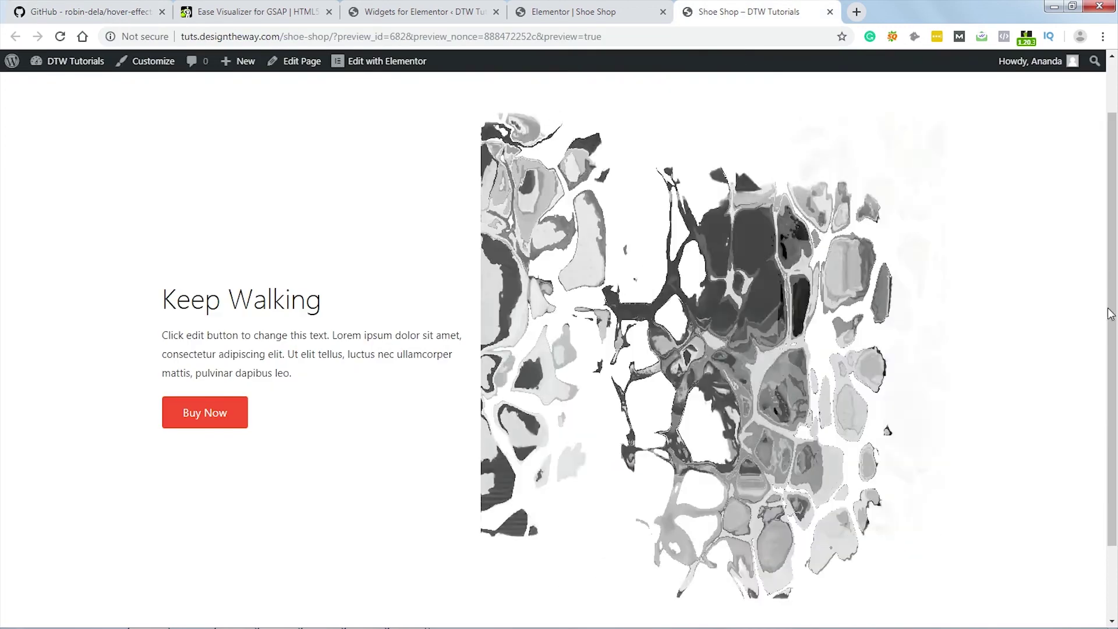
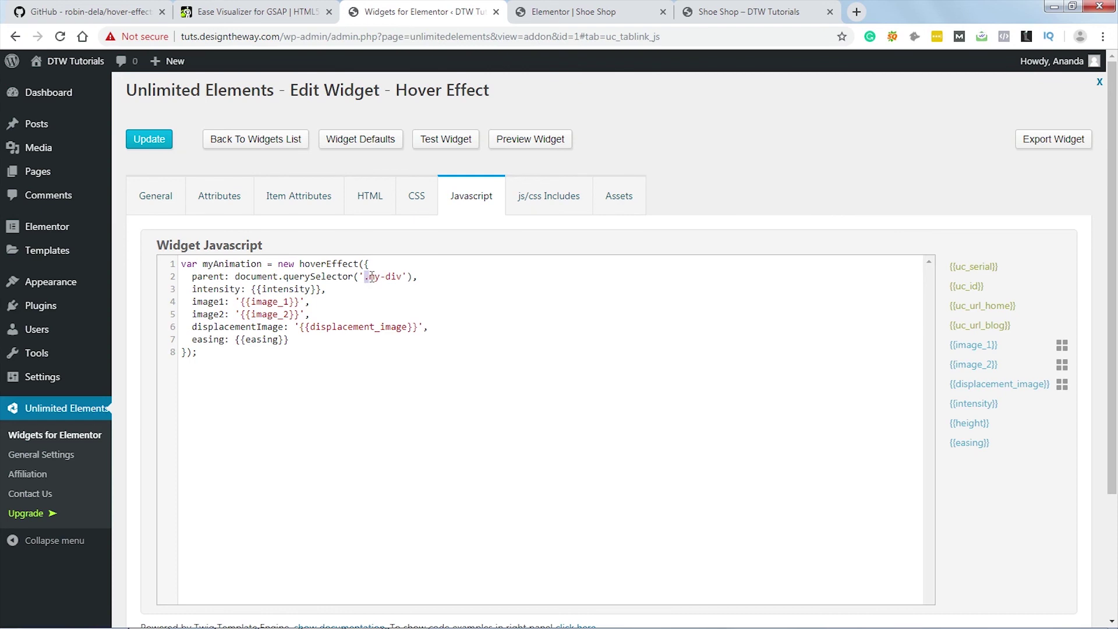
# Step: Change the parent selector in the widget's Javascript from .my-div to #{{uc_id}}
pyautogui.moveTo(371, 277); pyautogui.dragTo(401, 275)
pyautogui.click(515, 314)
pyautogui.write('#')
pyautogui.moveTo(371, 276); pyautogui.dragTo(400, 276)
pyautogui.click(973, 290)
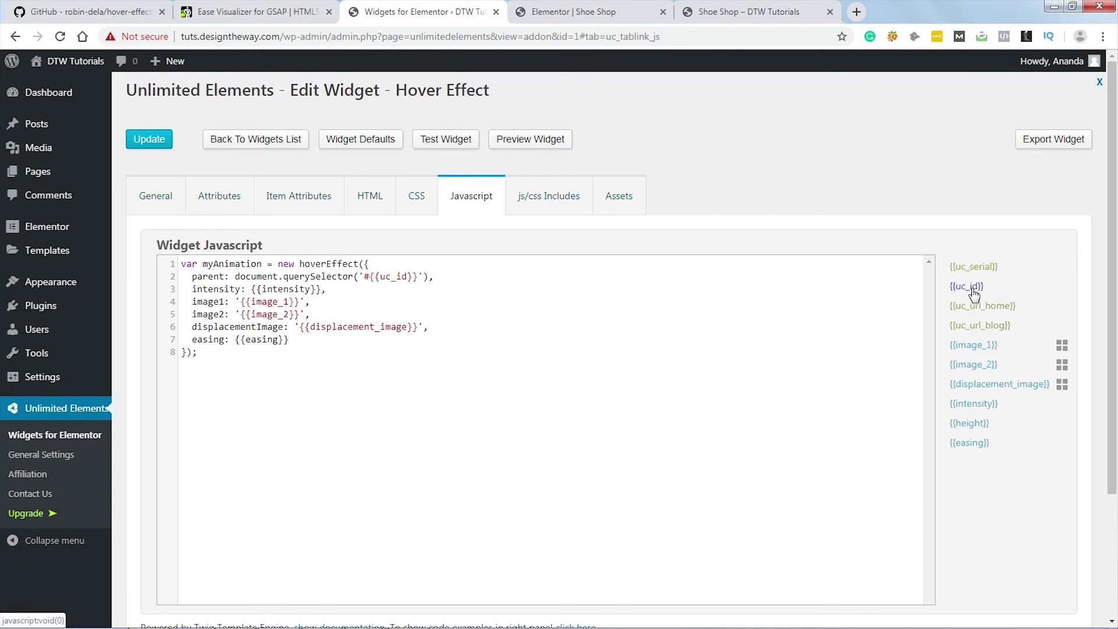
# Step: Replace the .my-div selector in the widget's CSS with #{{uc_id}}
pyautogui.click(417, 198)
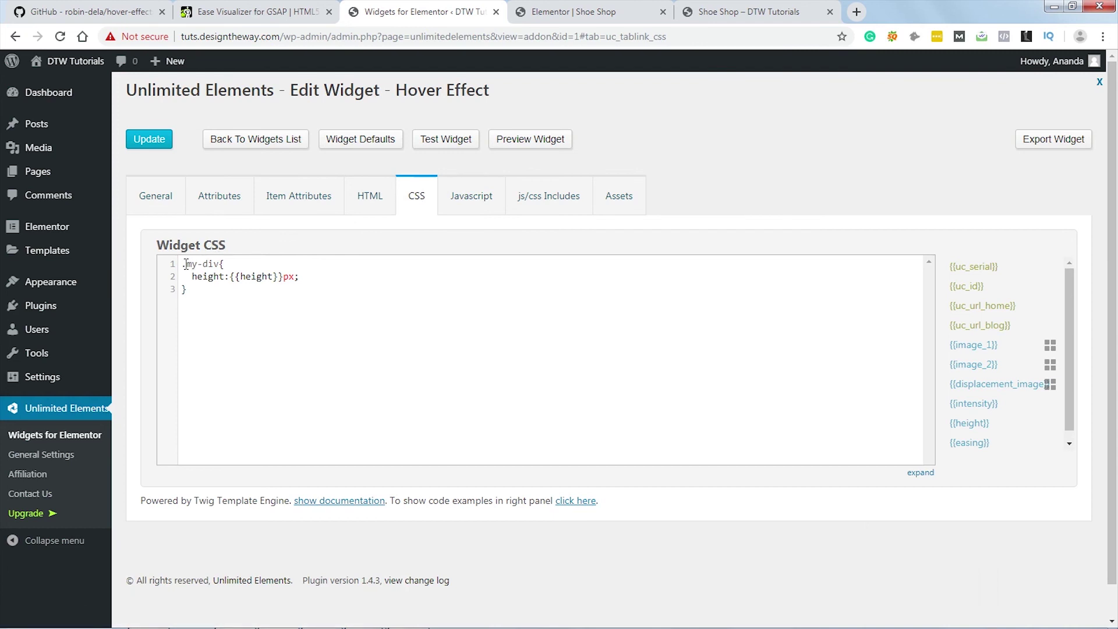
pyautogui.moveTo(182, 264); pyautogui.dragTo(221, 264)
pyautogui.write('#{')
pyautogui.click(962, 287)
# Step: Change the div's class attribute in the widget's HTML to id="{{uc_id}}" and save the widget
pyautogui.click(375, 198)
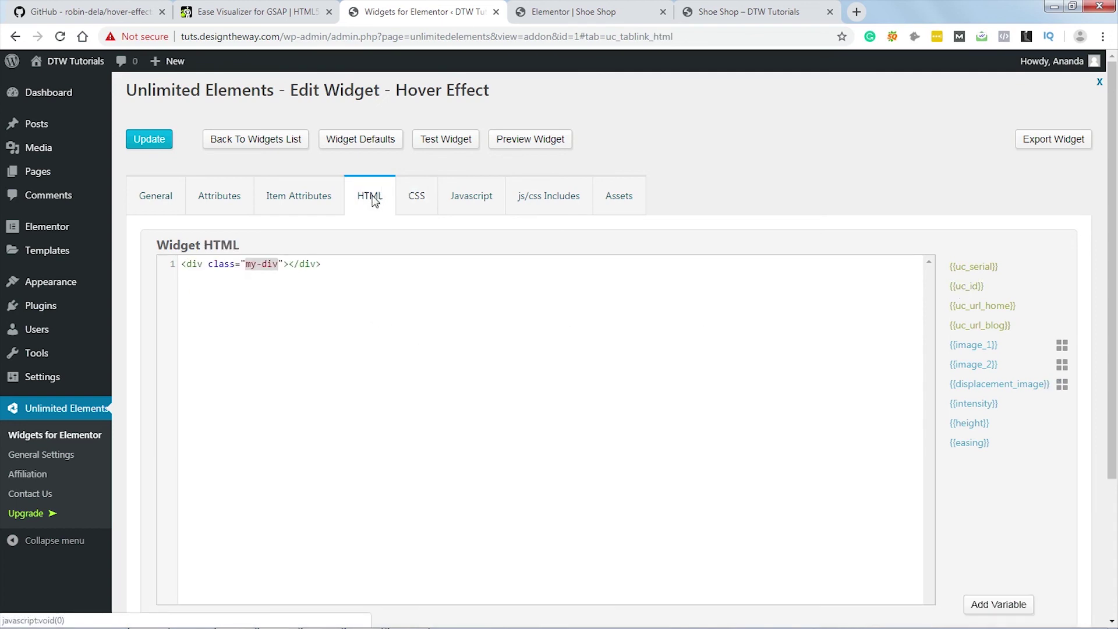
pyautogui.click(258, 265)
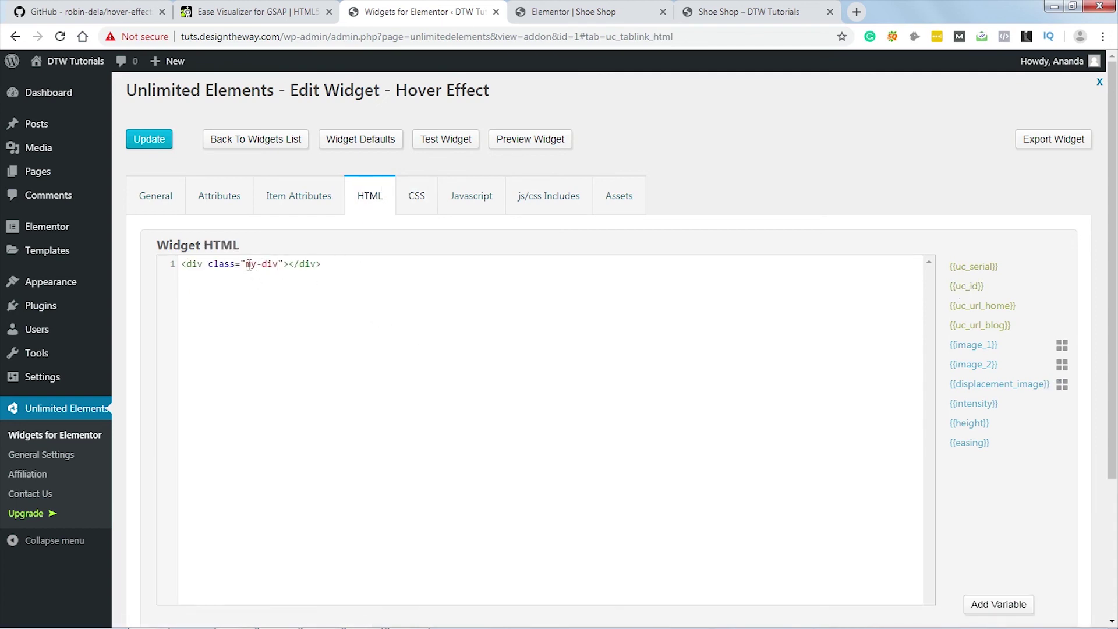
pyautogui.moveTo(246, 265); pyautogui.dragTo(278, 265)
pyautogui.click(969, 287)
pyautogui.doubleClick(222, 266)
pyautogui.write('id')
pyautogui.click(149, 139)
# Step: Check the hover effect on the Shoe Shop preview page against the saved widget HTML
pyautogui.click(726, 17)
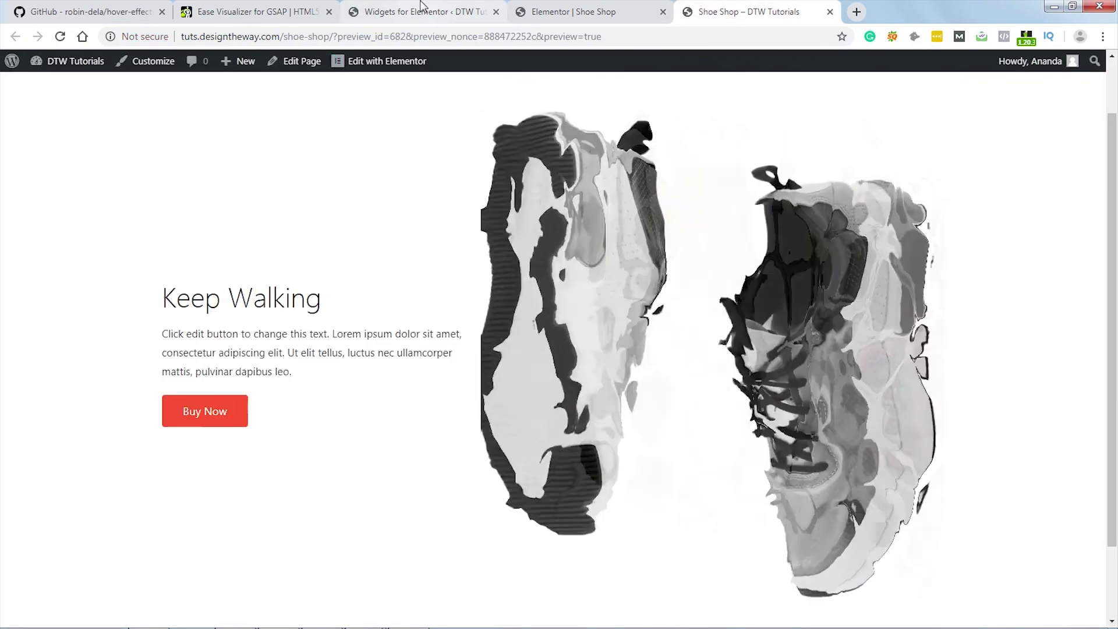
pyautogui.click(373, 16)
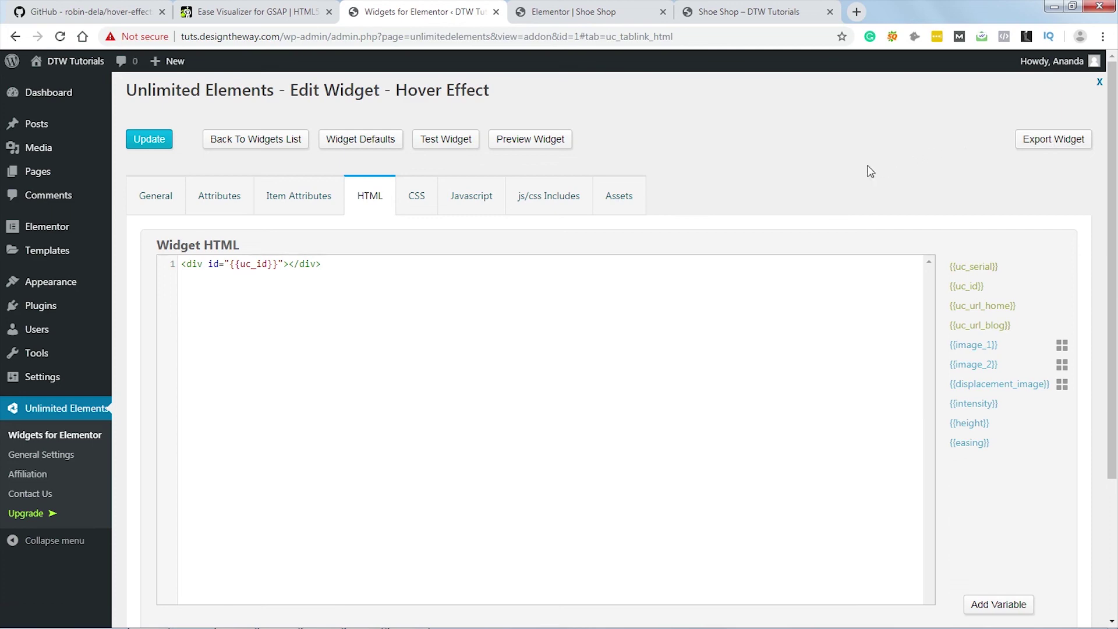
pyautogui.click(735, 15)
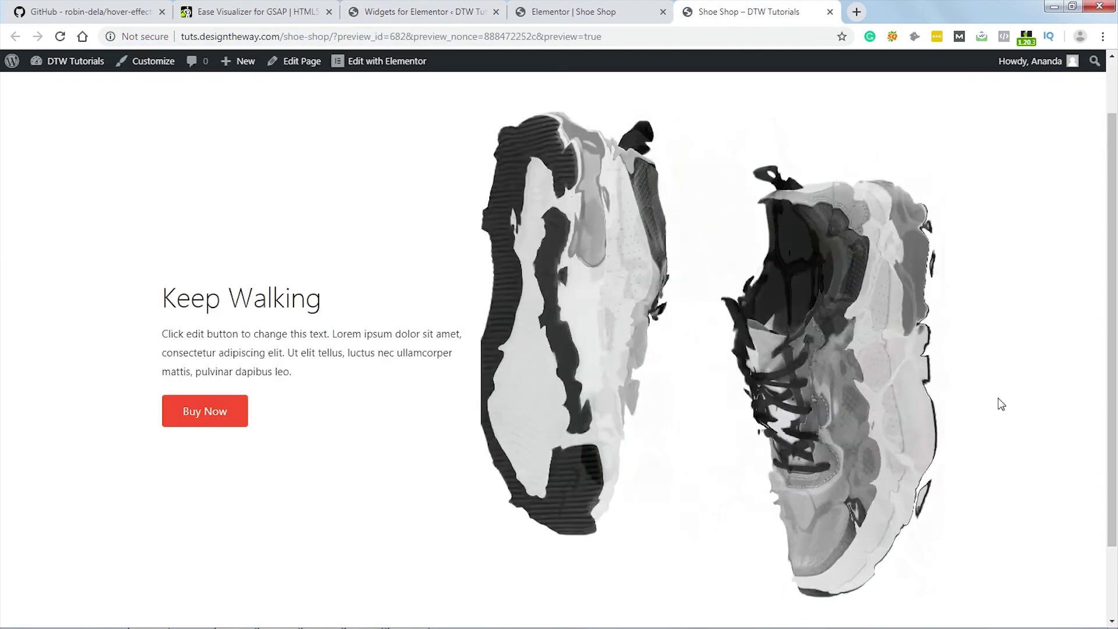